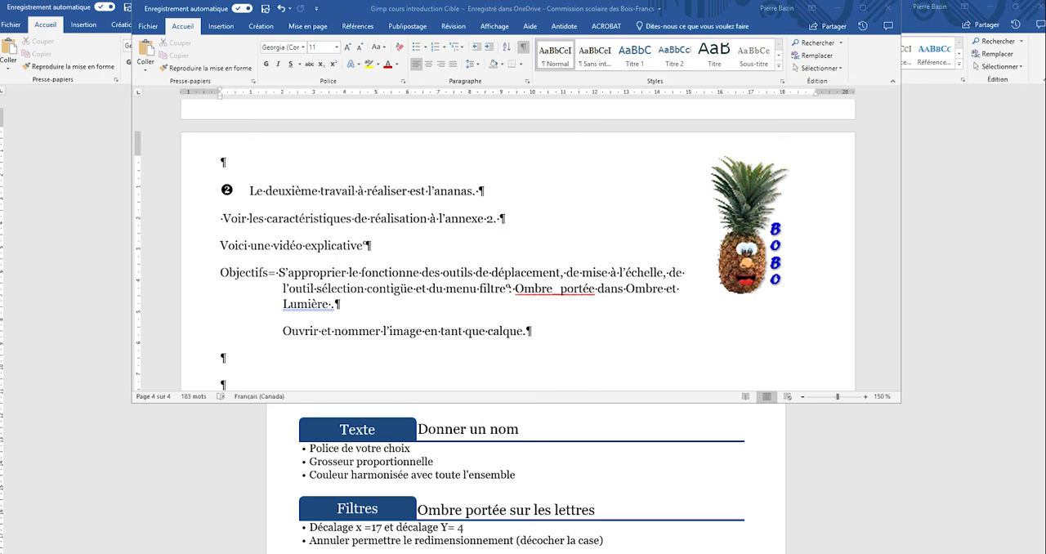
# Review the L'ananas assignment sheet, from the image size and layer requirements to the signature and file format sections.
pyautogui.moveTo(720, 4); pyautogui.dragTo(704, 14)
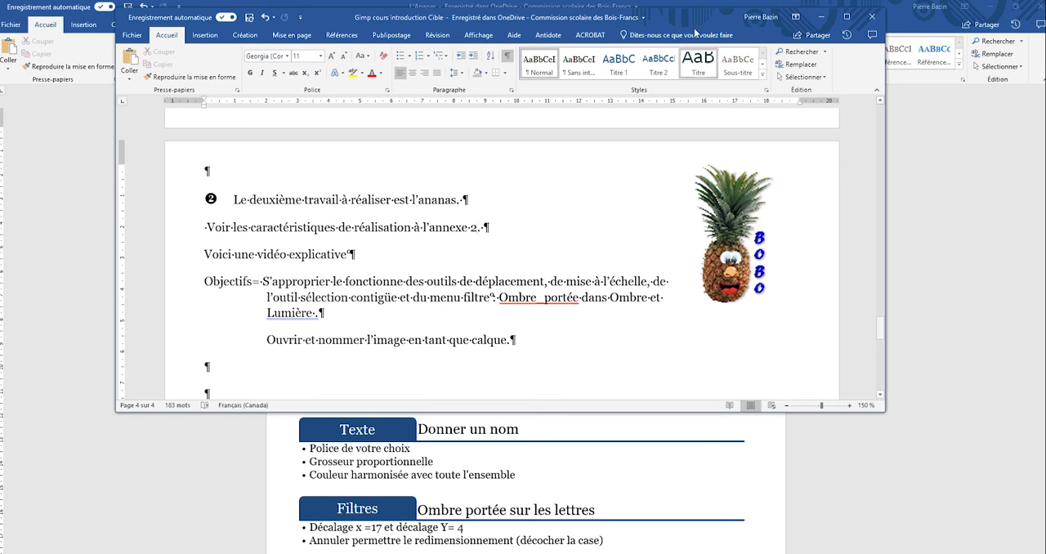
pyautogui.moveTo(734, 20); pyautogui.dragTo(0, 190)
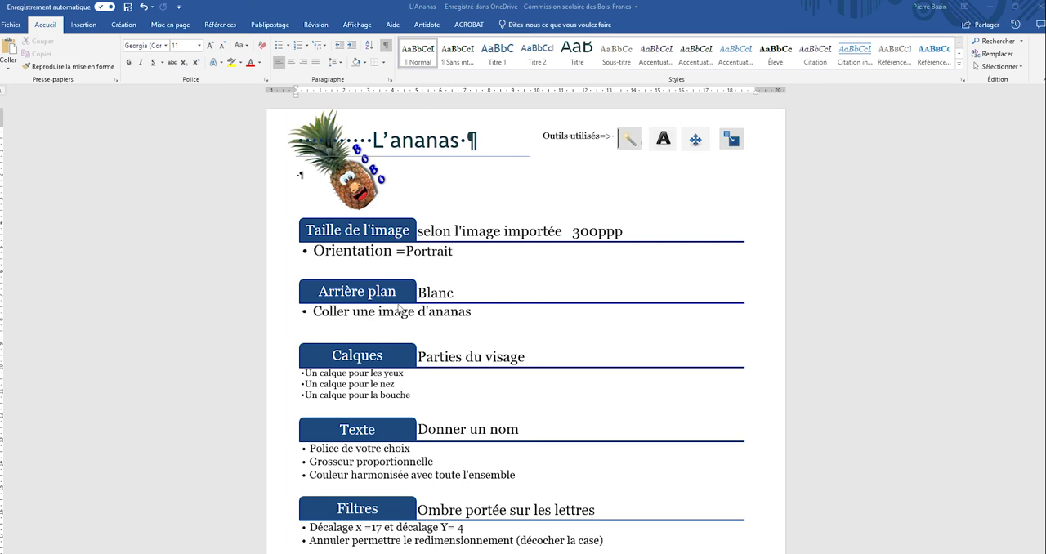
pyautogui.scroll(-1, 447, 299)
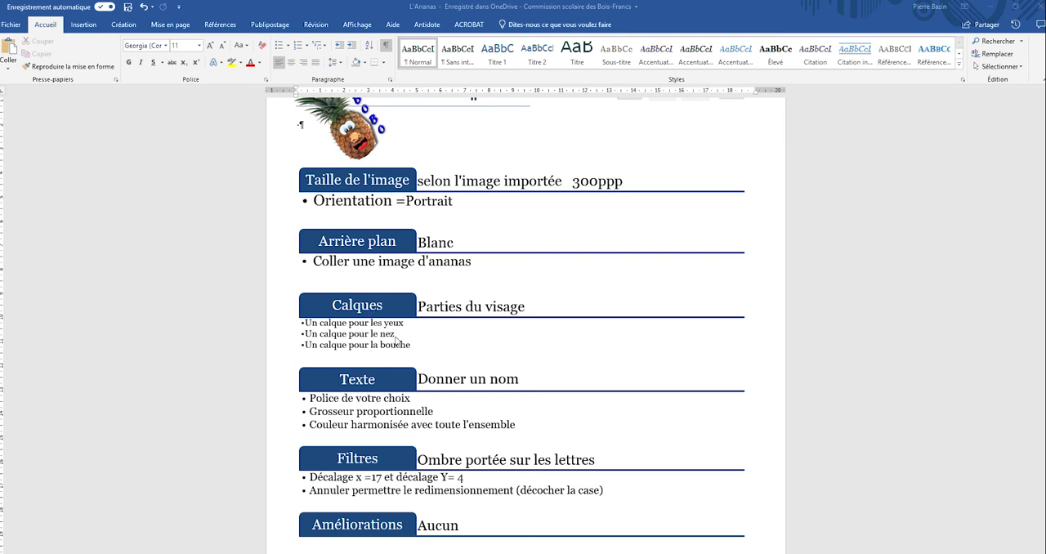
pyautogui.scroll(-1, 397, 341)
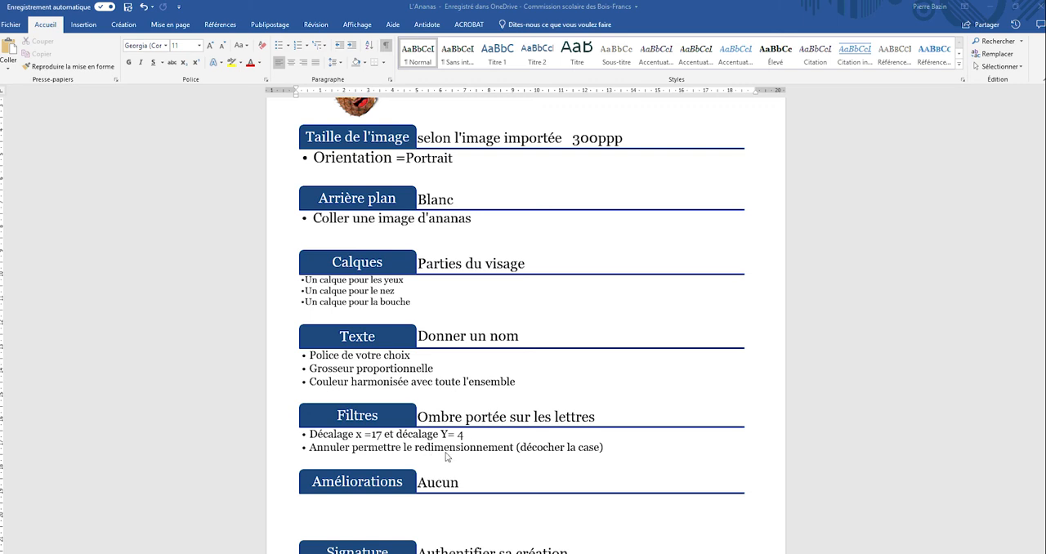
pyautogui.scroll(-1, 479, 447)
pyautogui.scroll(-2, 479, 447)
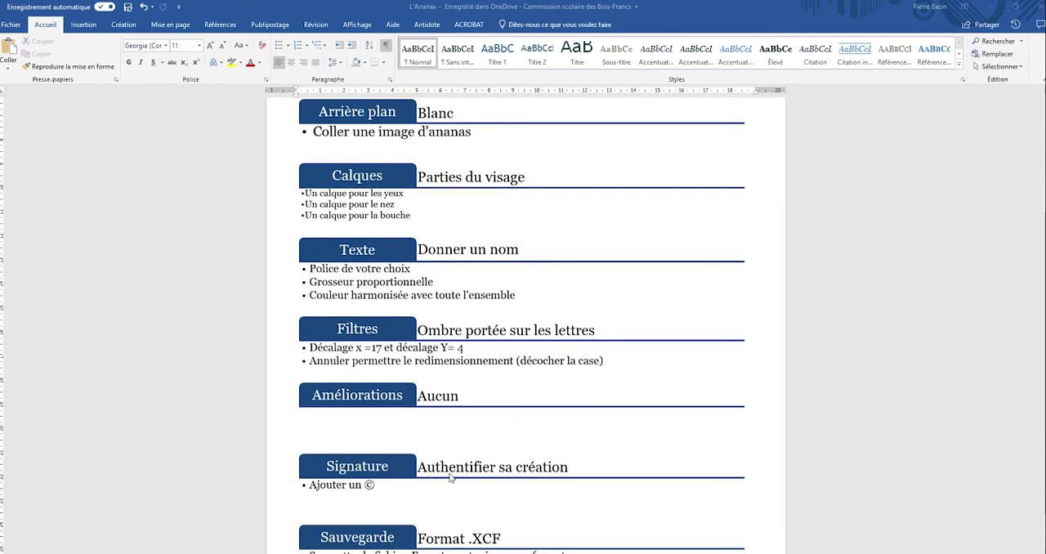
pyautogui.scroll(-2, 441, 492)
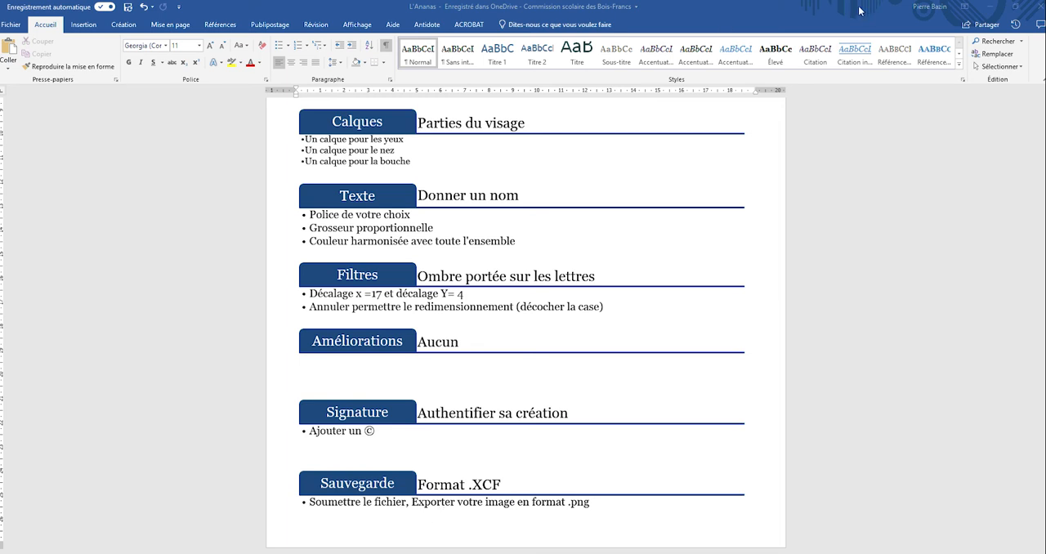
pyautogui.scroll(5, 564, 302)
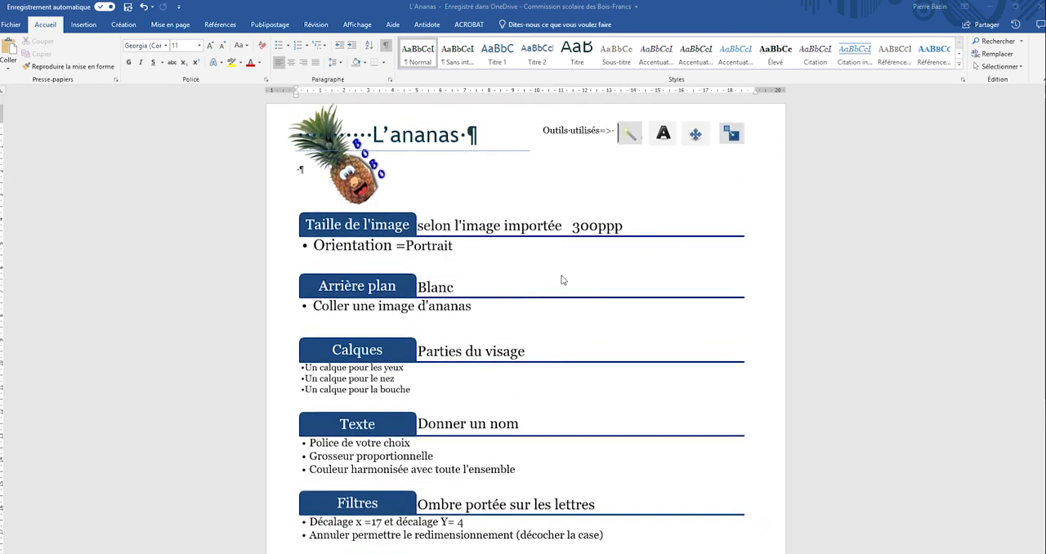
# Switch to Chrome and search Google Images for "ananas" in a new tab.
pyautogui.moveTo(767, 16); pyautogui.dragTo(0, 123)
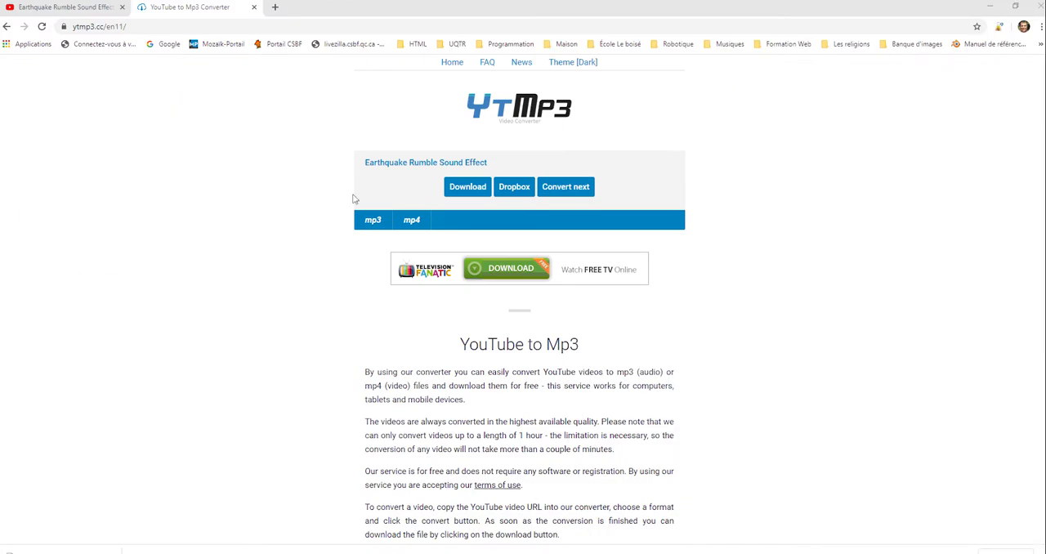
pyautogui.click(275, 7)
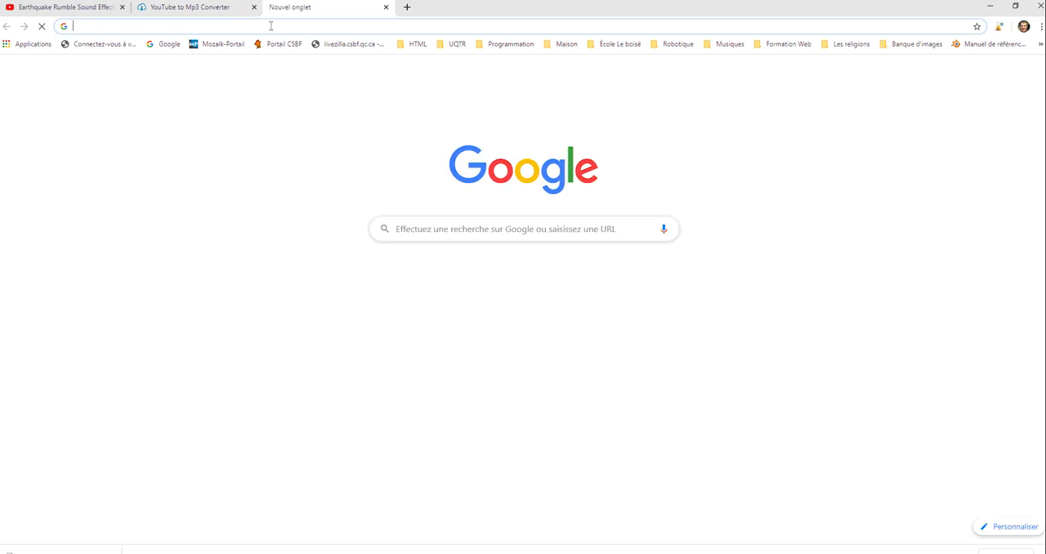
pyautogui.write('anan')
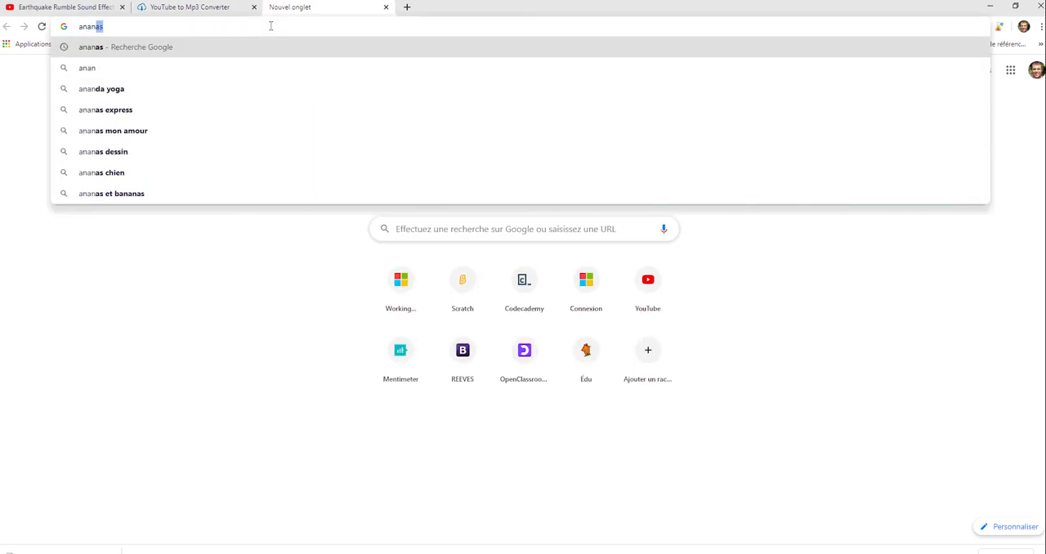
pyautogui.press('Return')
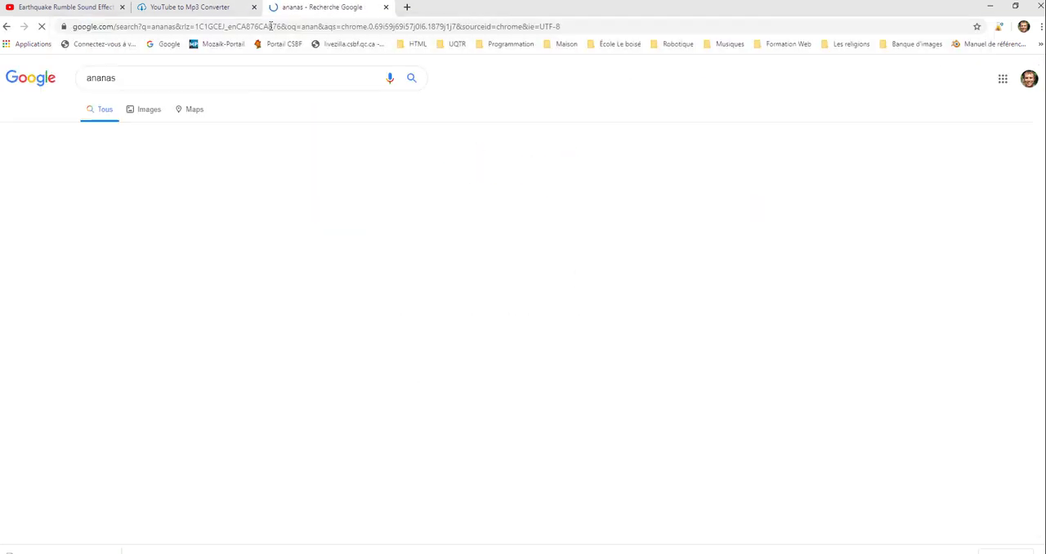
pyautogui.click(150, 115)
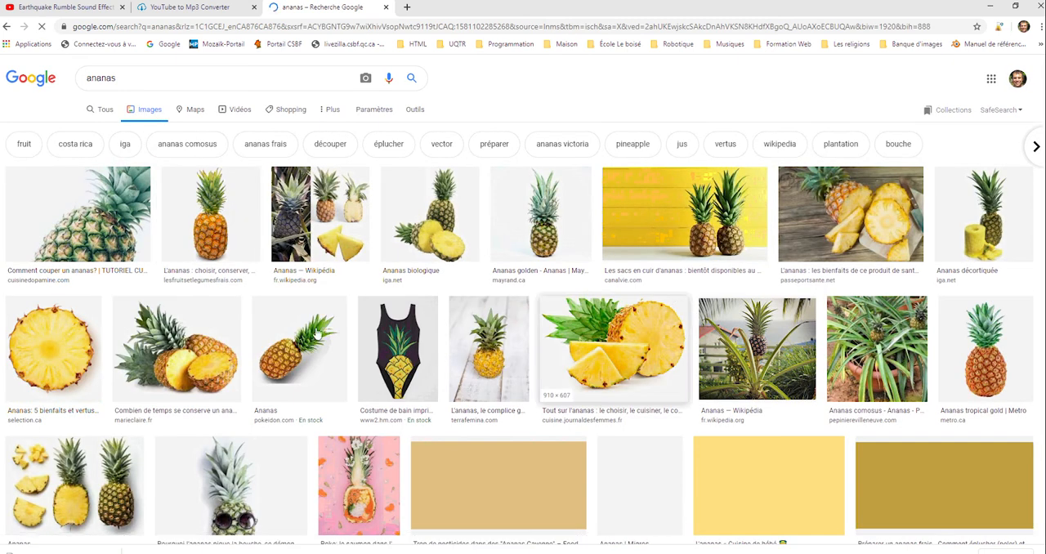
# Start saving the whole pineapple image from lesfruitsetlegumesfrais.com and browse to the GIMP folder inside Informatique on OneDrive.
pyautogui.click(218, 231)
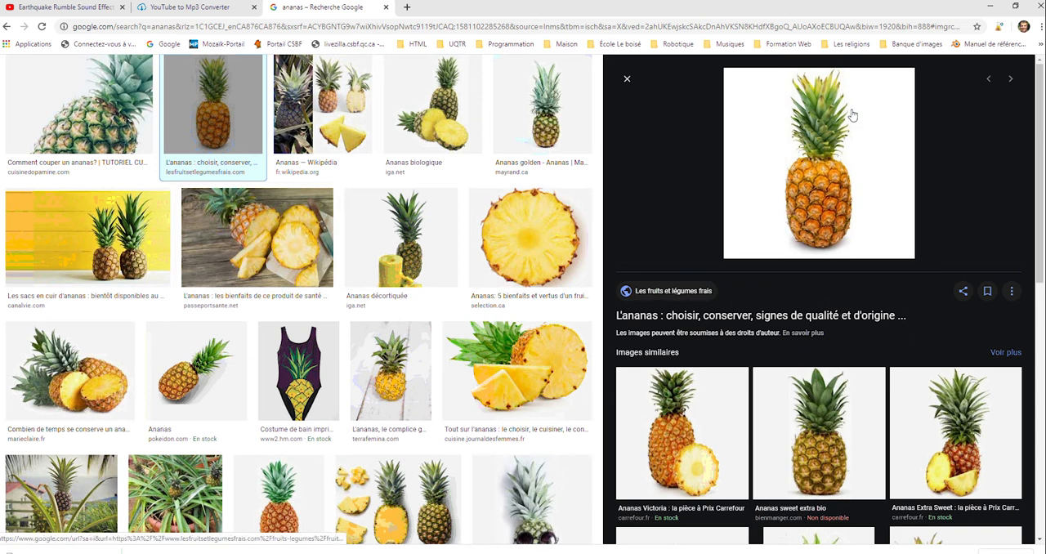
pyautogui.rightClick(811, 172)
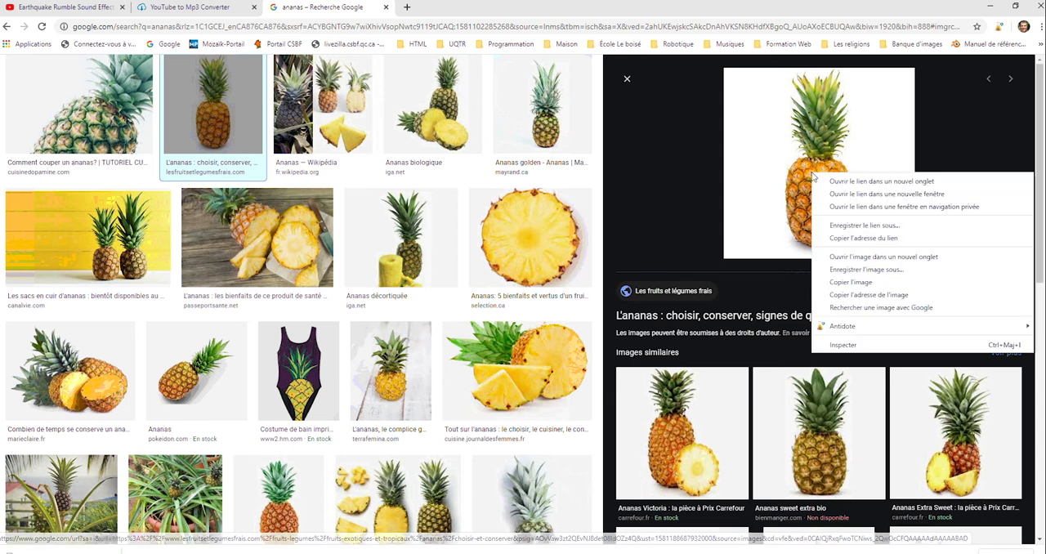
pyautogui.click(883, 269)
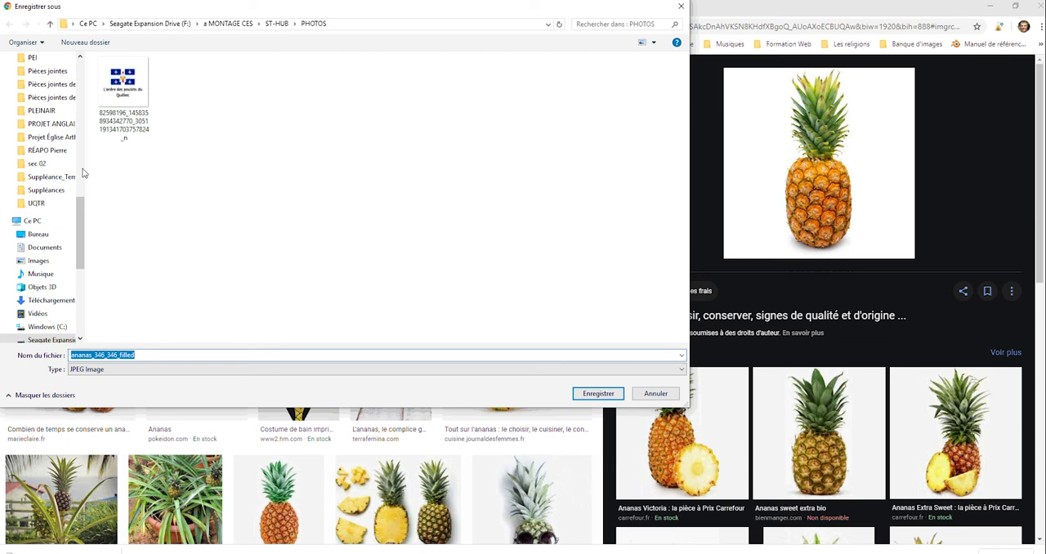
pyautogui.moveTo(80, 233); pyautogui.dragTo(87, 149)
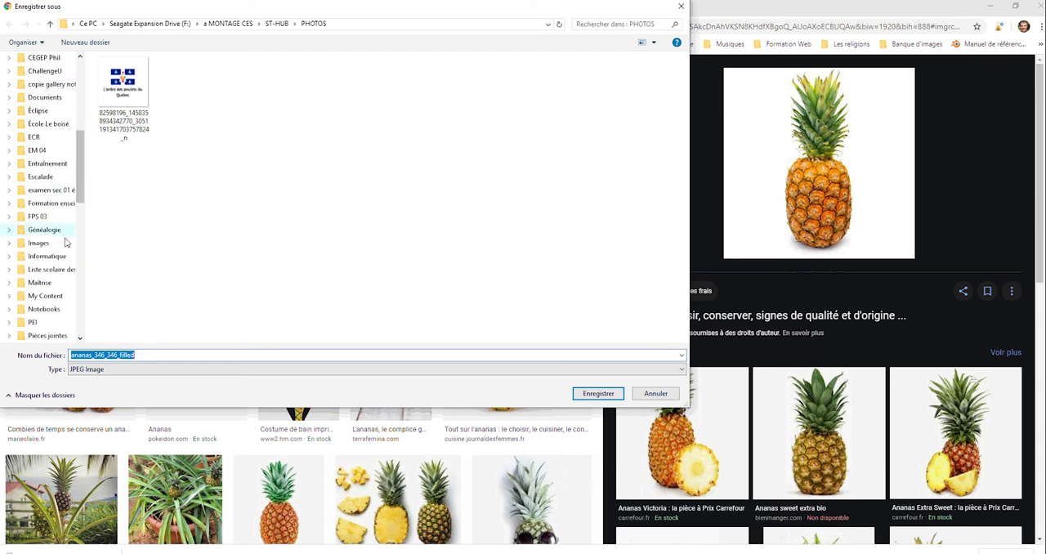
pyautogui.click(48, 257)
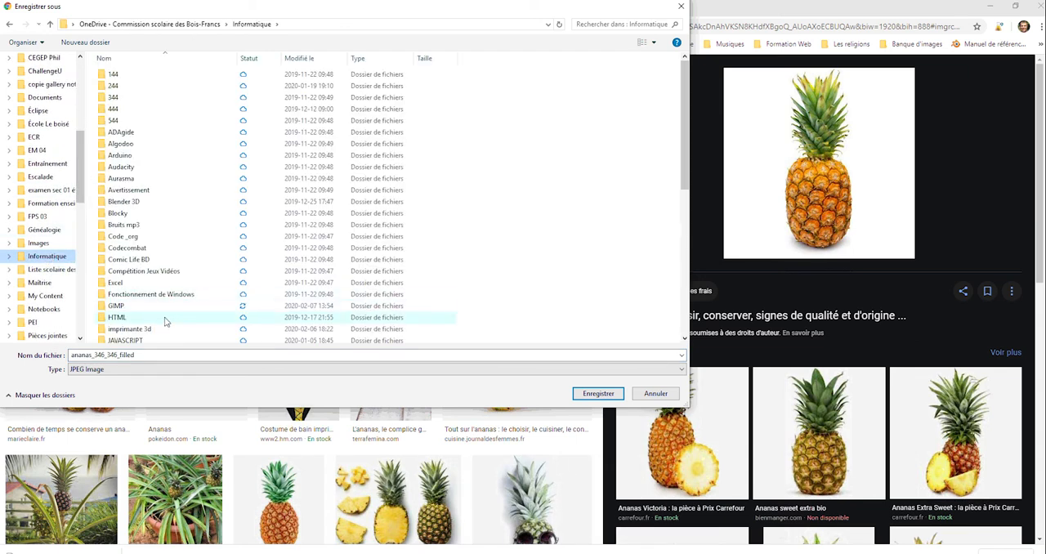
pyautogui.doubleClick(166, 308)
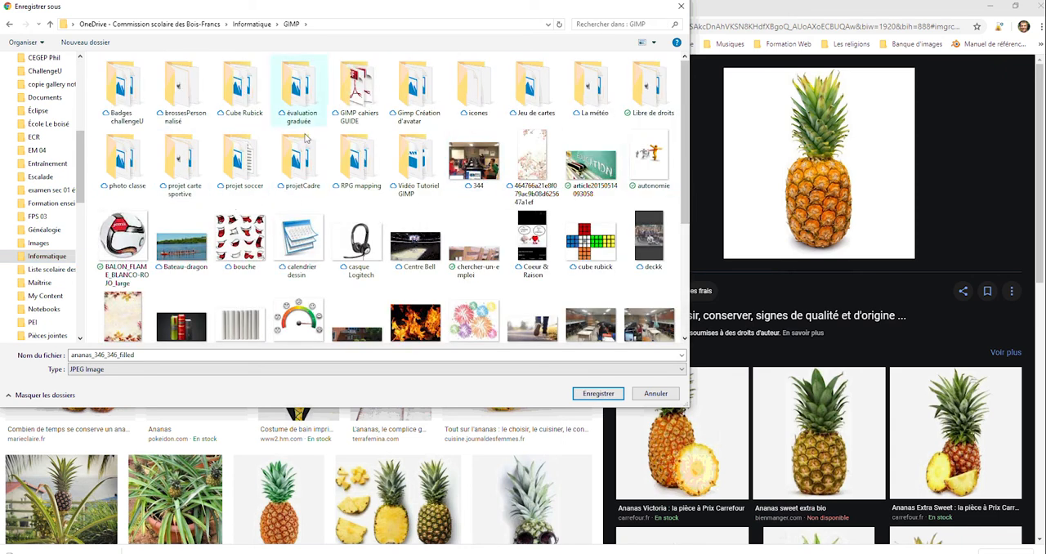
# Create a new folder named "Projet Ananas" in the GIMP folder.
pyautogui.click(99, 45)
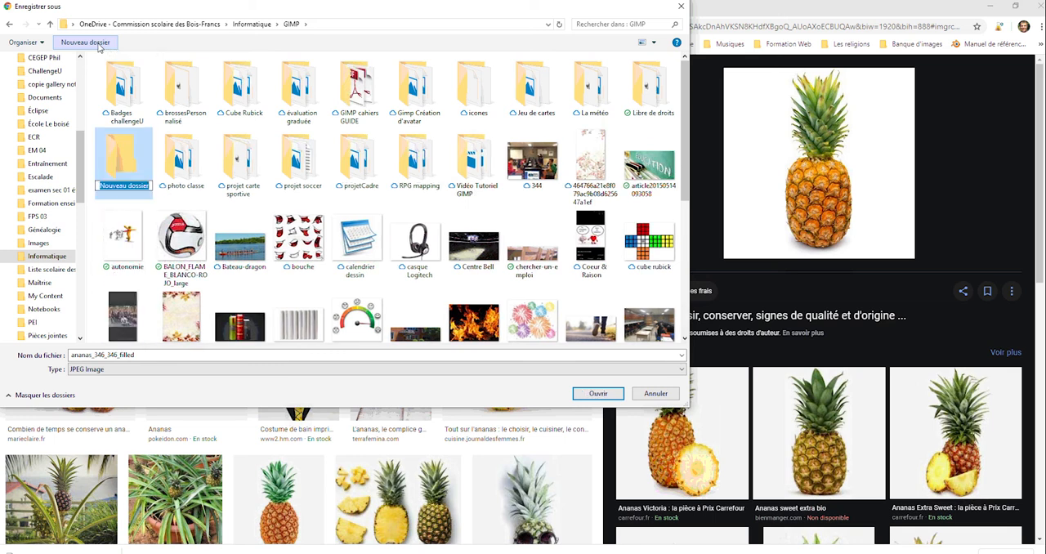
pyautogui.write('Projet Ana')
pyautogui.write('ss')
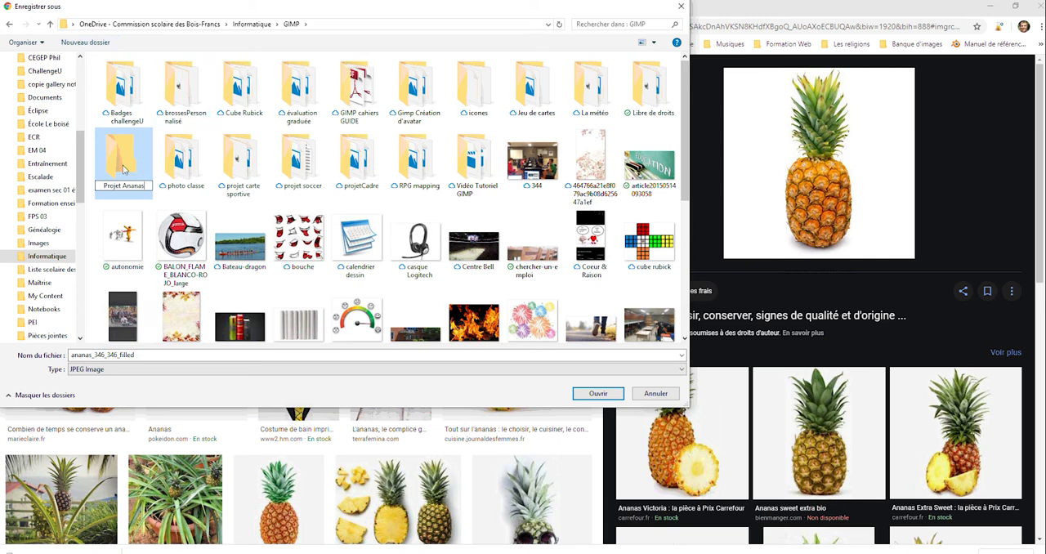
pyautogui.press('Return')
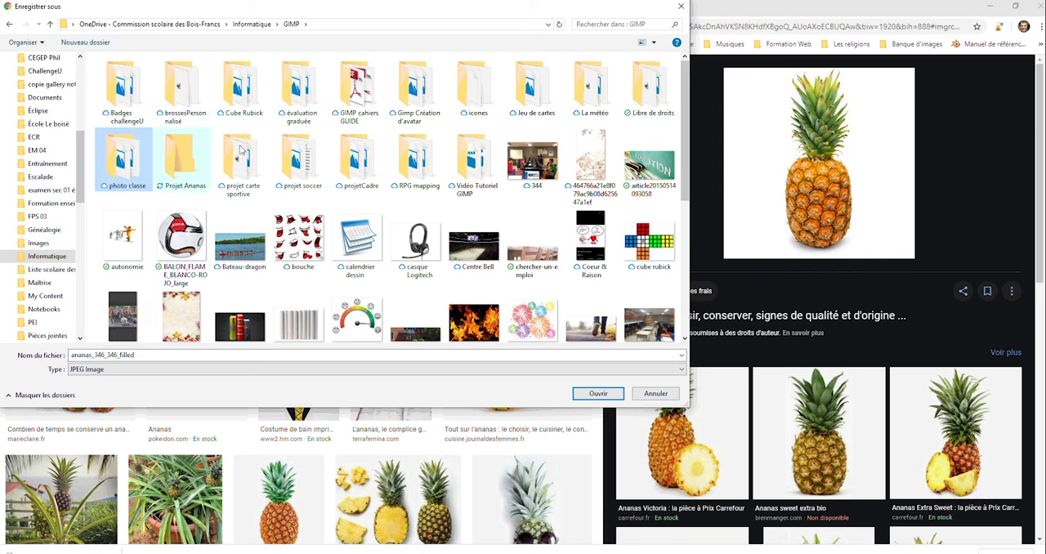
# Save the pineapple as a JPEG image in the Projet Ananas folder and close the image preview.
pyautogui.doubleClick(181, 168)
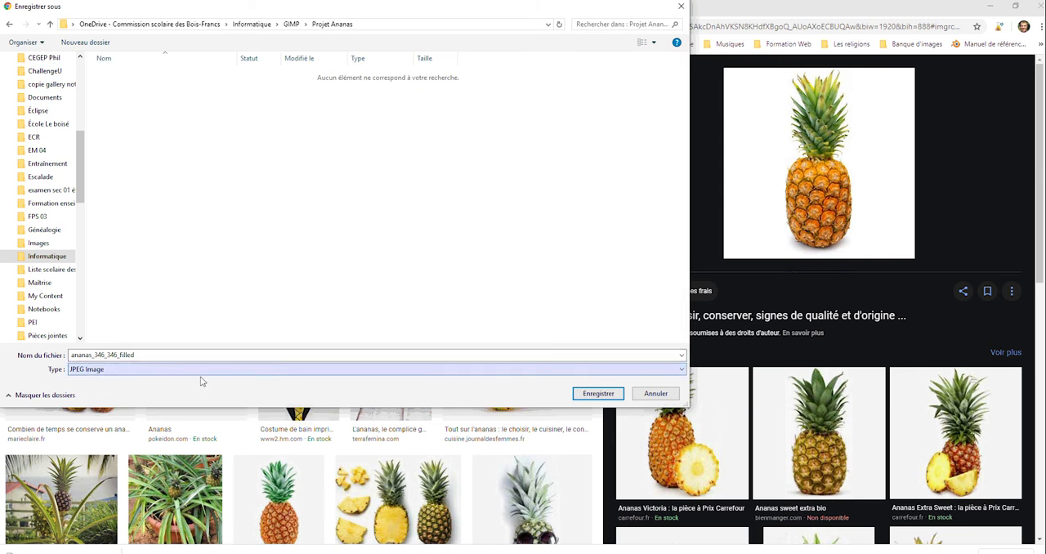
pyautogui.click(597, 394)
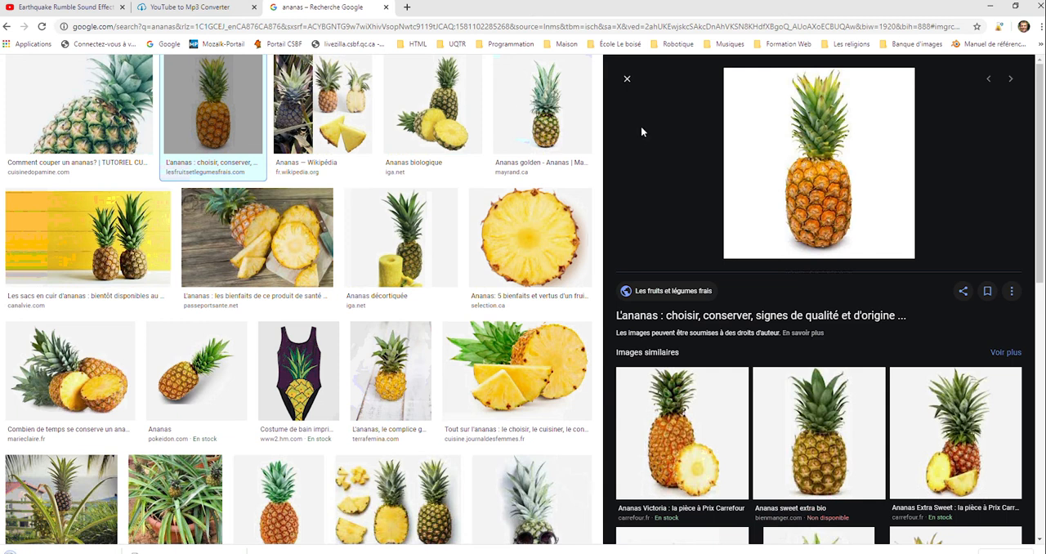
pyautogui.click(625, 83)
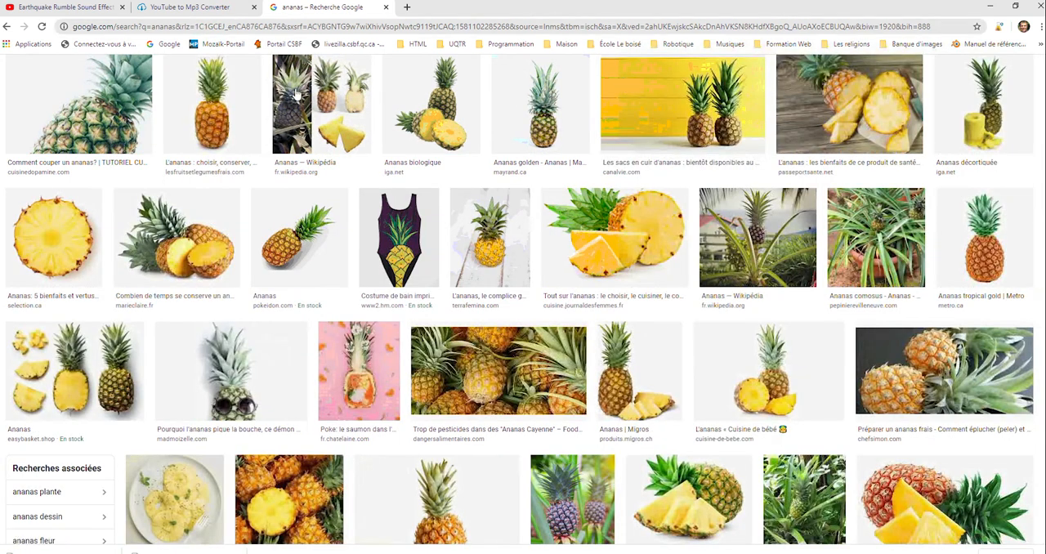
# Replace the image search query with "nez" and run the search.
pyautogui.scroll(2, 295, 71)
pyautogui.click(202, 85)
pyautogui.hotkey('ctrl', 'a')
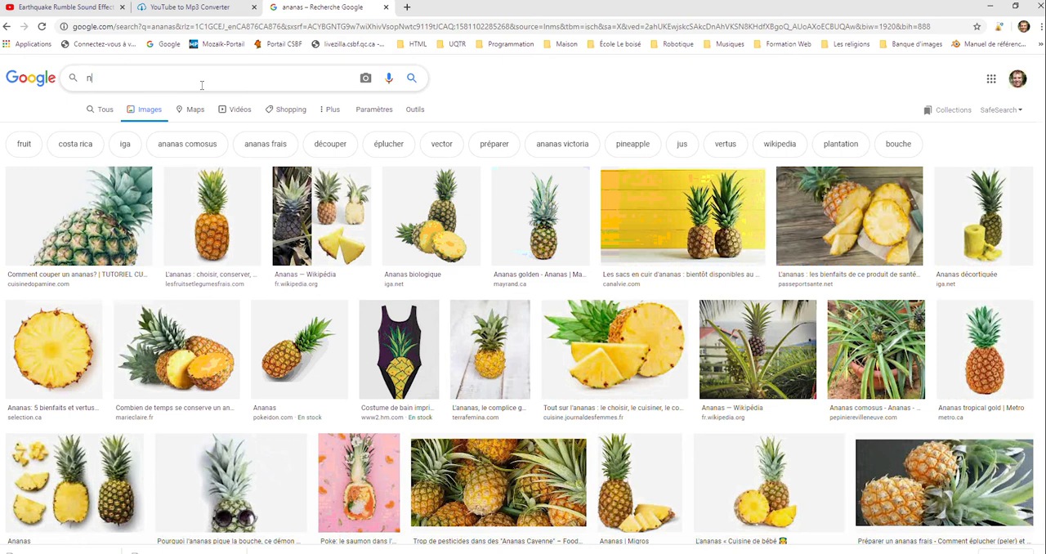
pyautogui.write('nez')
pyautogui.press('Return')
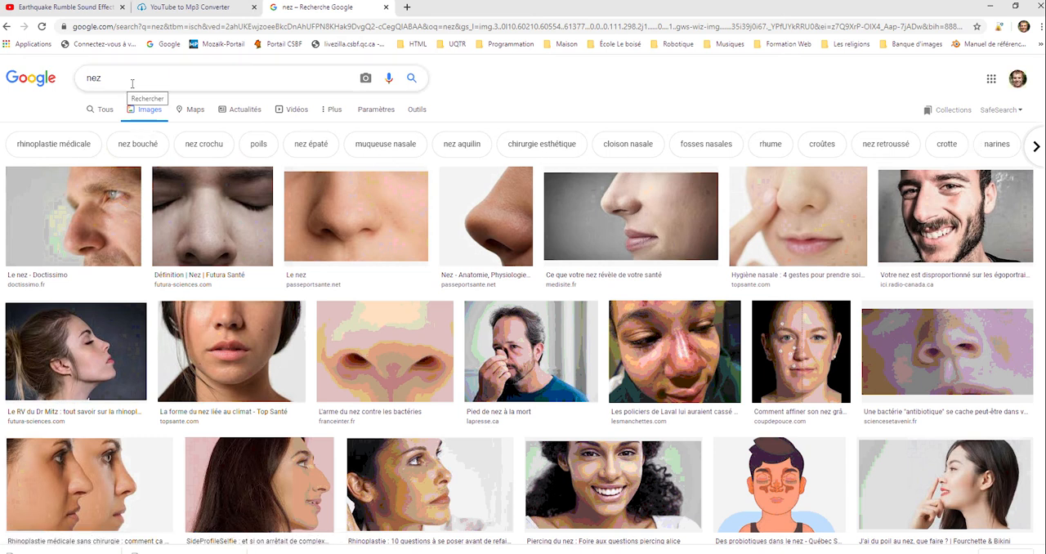
# Look over the nose photos and refine the image search to "nez dessin".
pyautogui.scroll(-5, 128, 81)
pyautogui.scroll(5, 128, 81)
pyautogui.write('dessin')
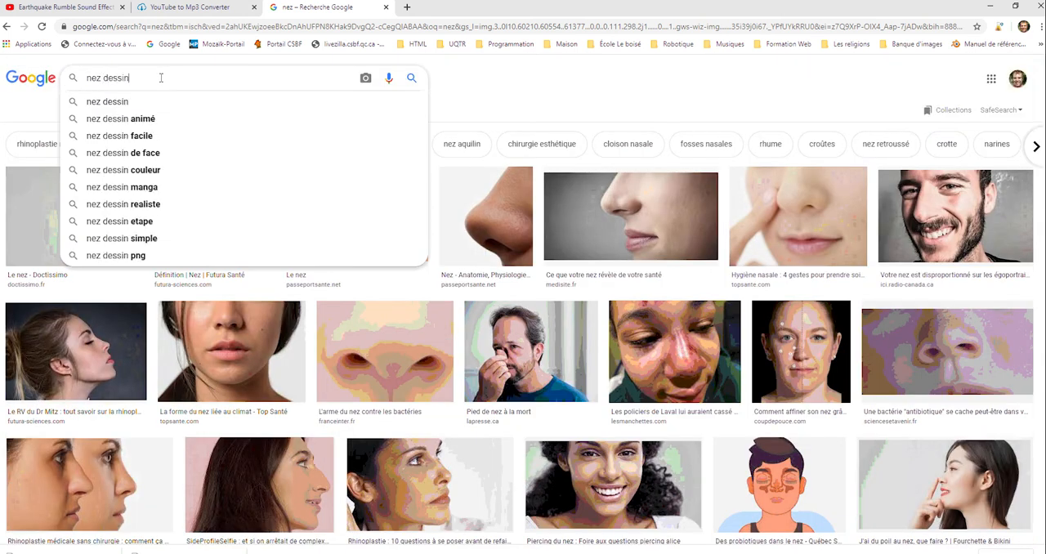
pyautogui.press('Return')
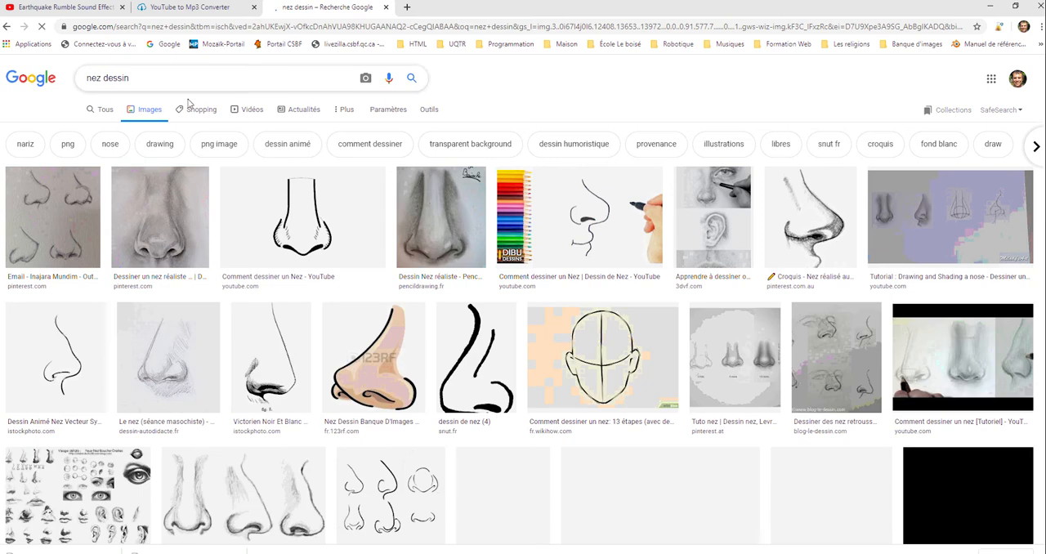
# Save the Dreamstime sheet of coloured cartoon noses as a JPEG in the Projet Ananas folder and close its preview.
pyautogui.scroll(-2, 430, 451)
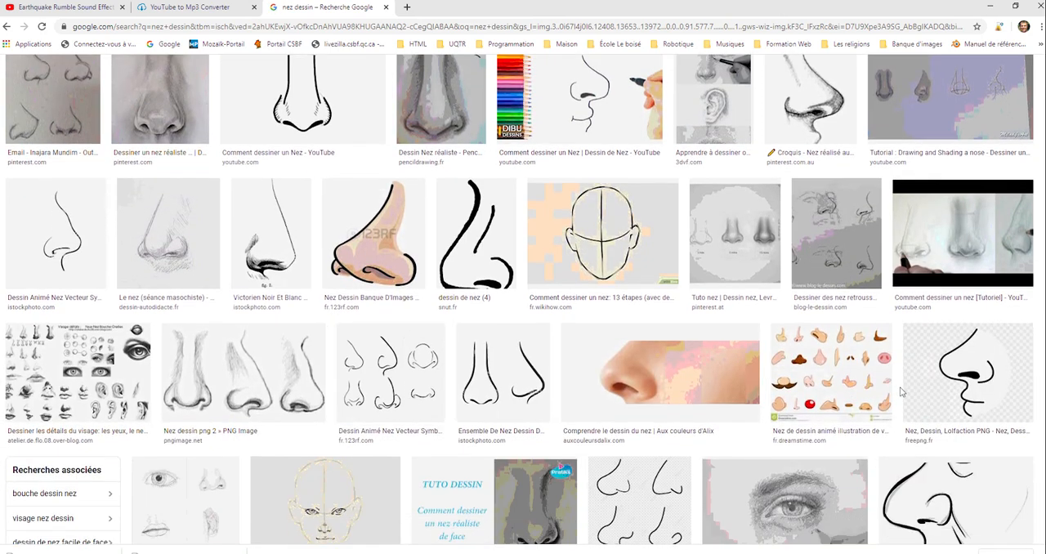
pyautogui.click(828, 392)
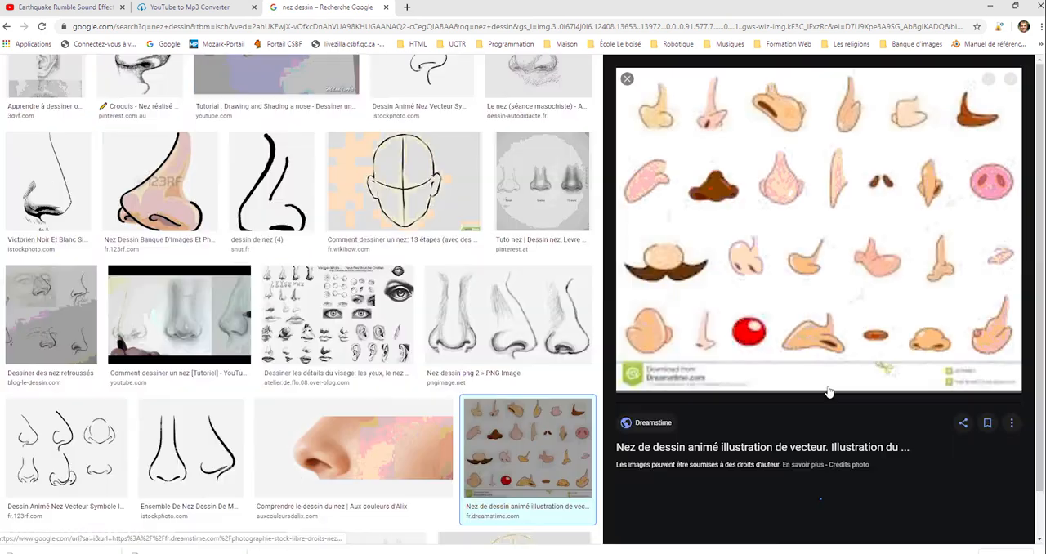
pyautogui.rightClick(804, 189)
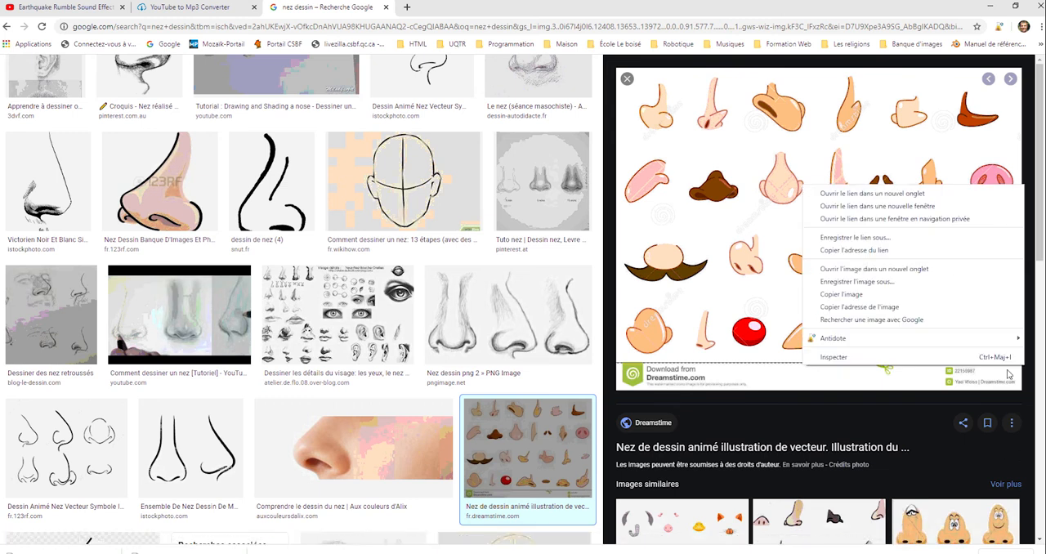
pyautogui.click(885, 288)
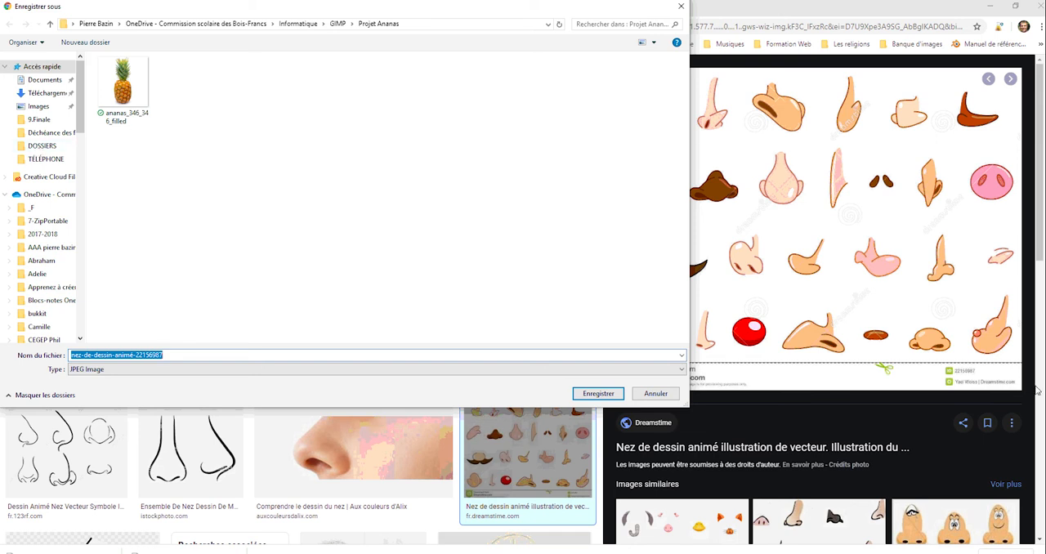
pyautogui.click(599, 394)
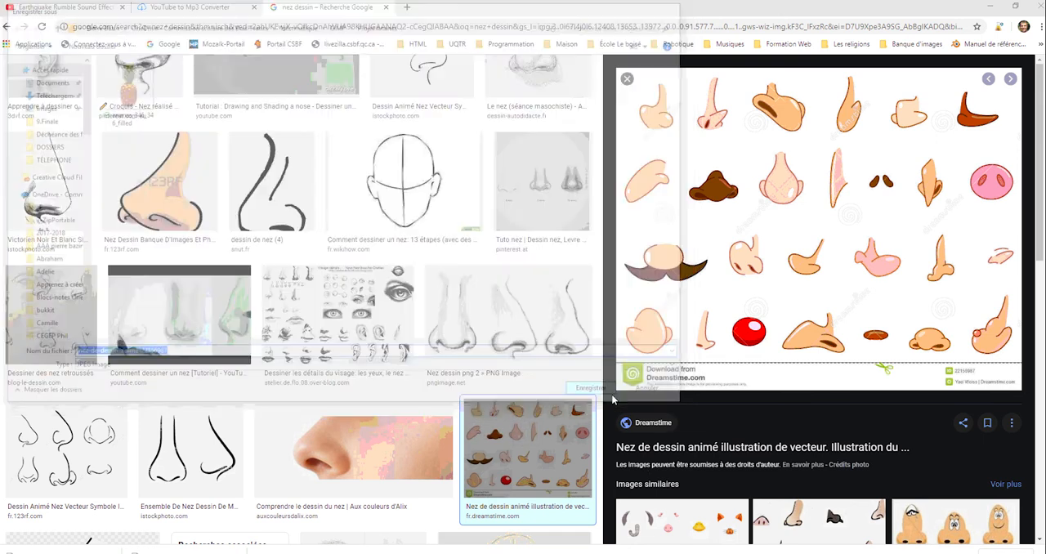
pyautogui.click(627, 79)
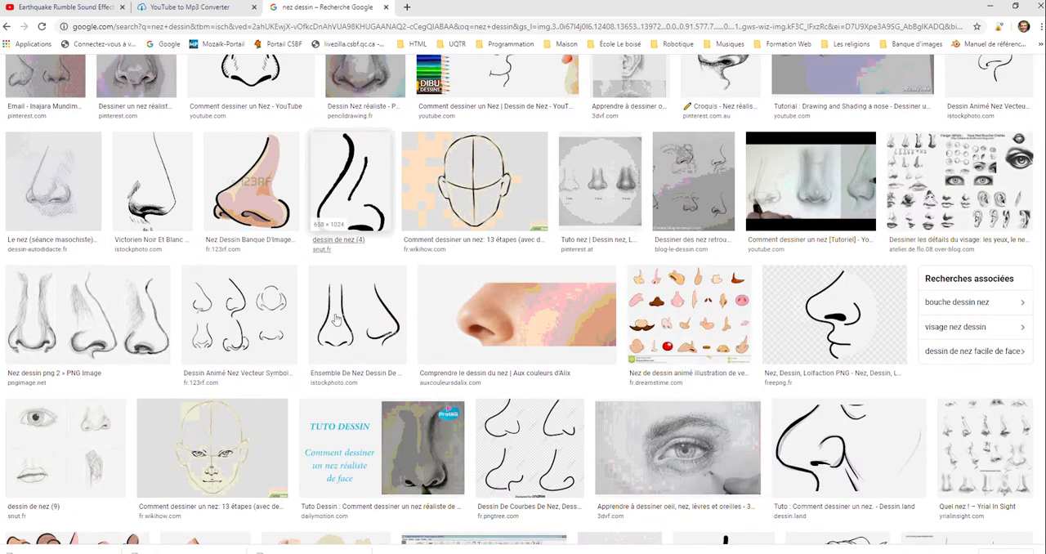
# Change the image search query from noses to "yeux dessin" and run the search.
pyautogui.scroll(3, 351, 188)
pyautogui.click(184, 78)
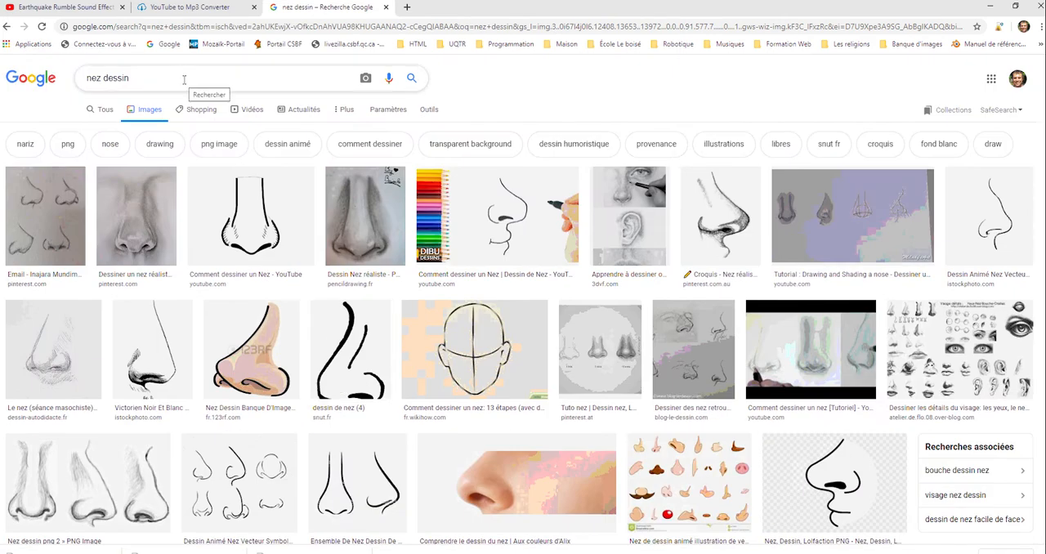
pyautogui.doubleClick(99, 78)
pyautogui.press('BackSpace')
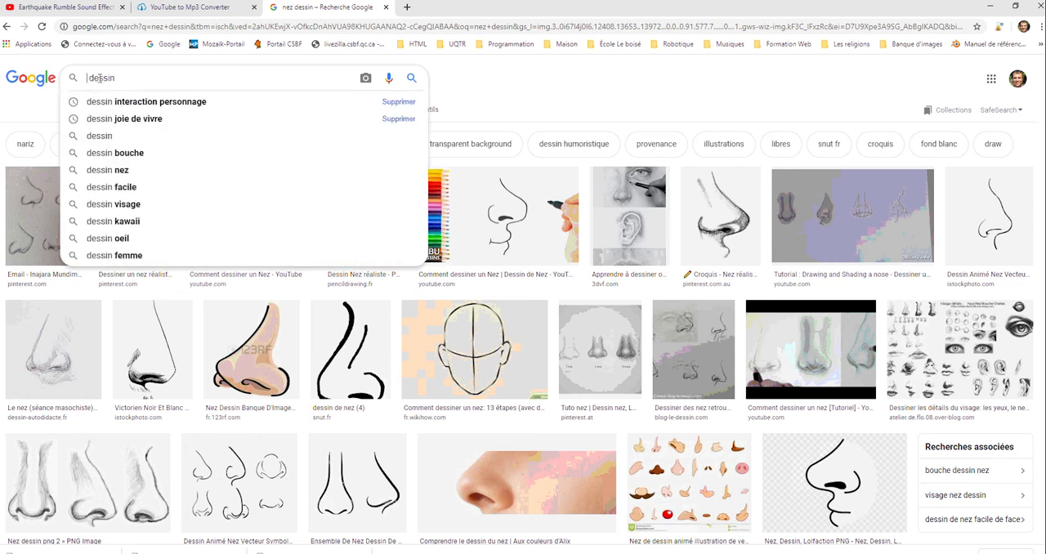
pyautogui.write('yeux')
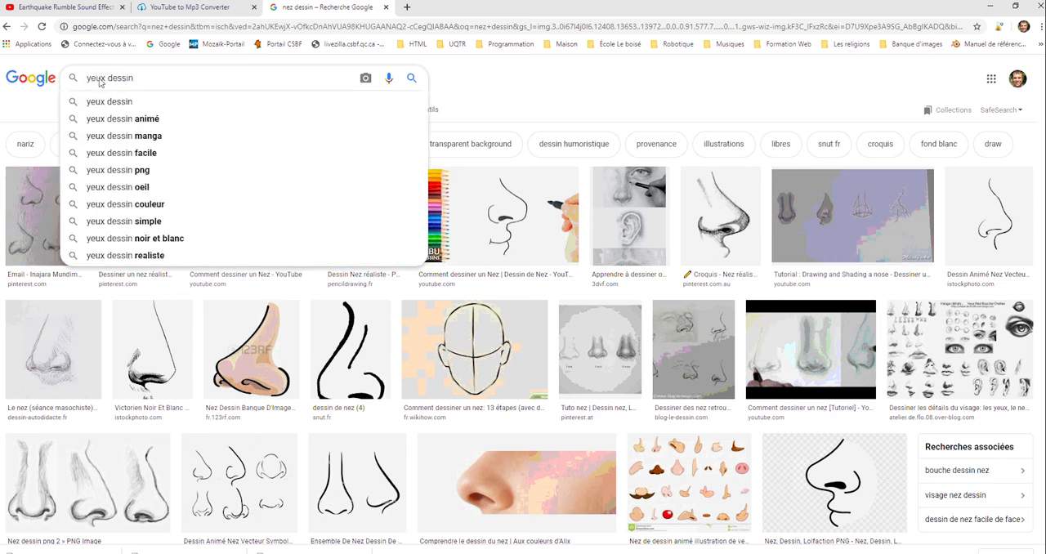
pyautogui.press('Return')
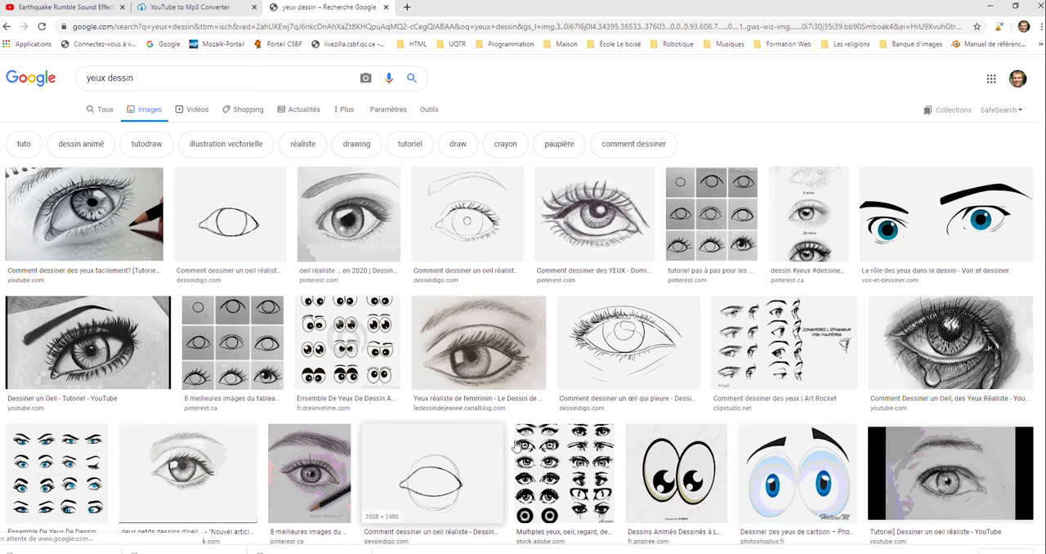
# Save the Dreamstime sheet of blue cartoon eyes as a JPEG in the Projet Ananas folder and close its preview.
pyautogui.scroll(-2, 505, 489)
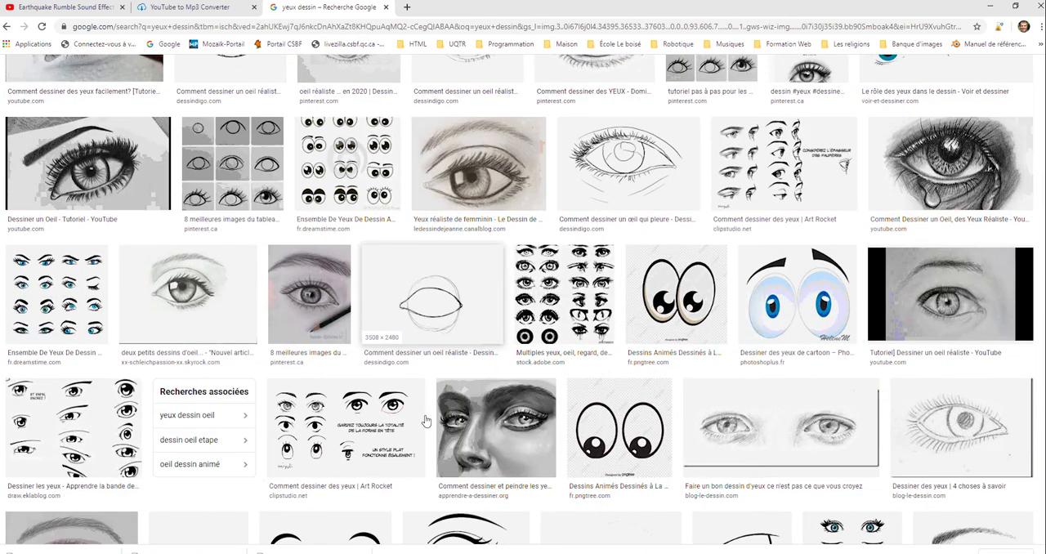
pyautogui.scroll(1, 425, 421)
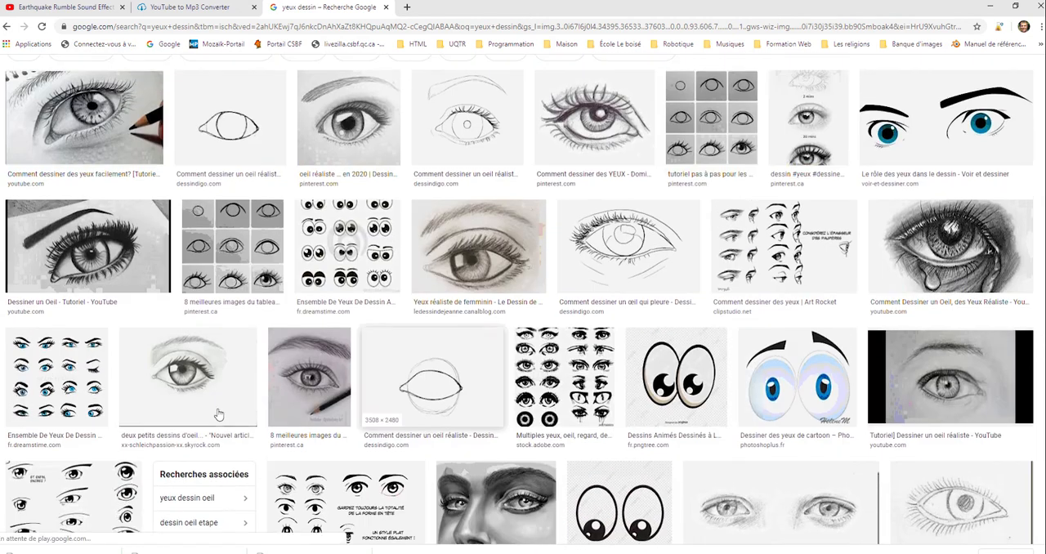
pyautogui.click(70, 378)
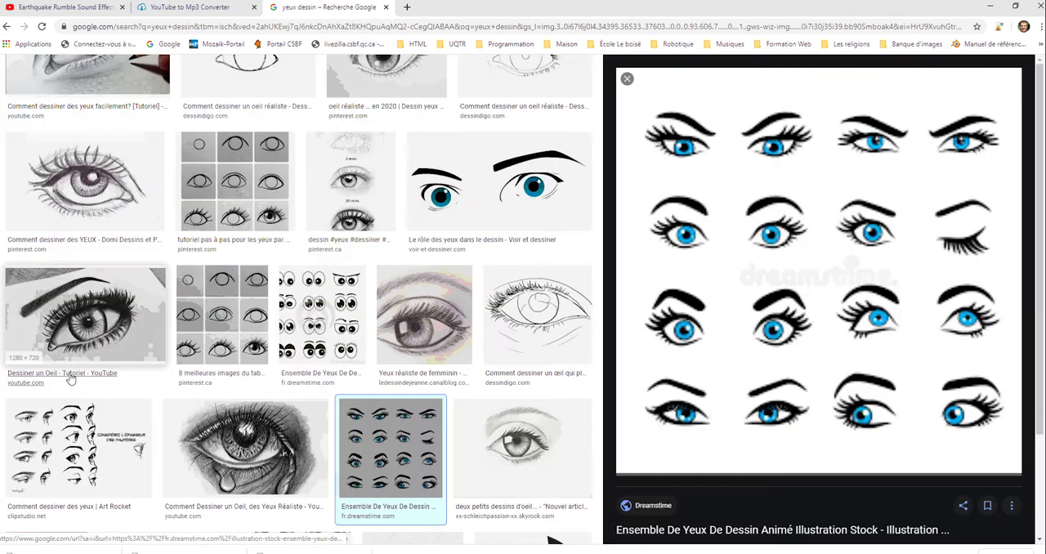
pyautogui.rightClick(833, 237)
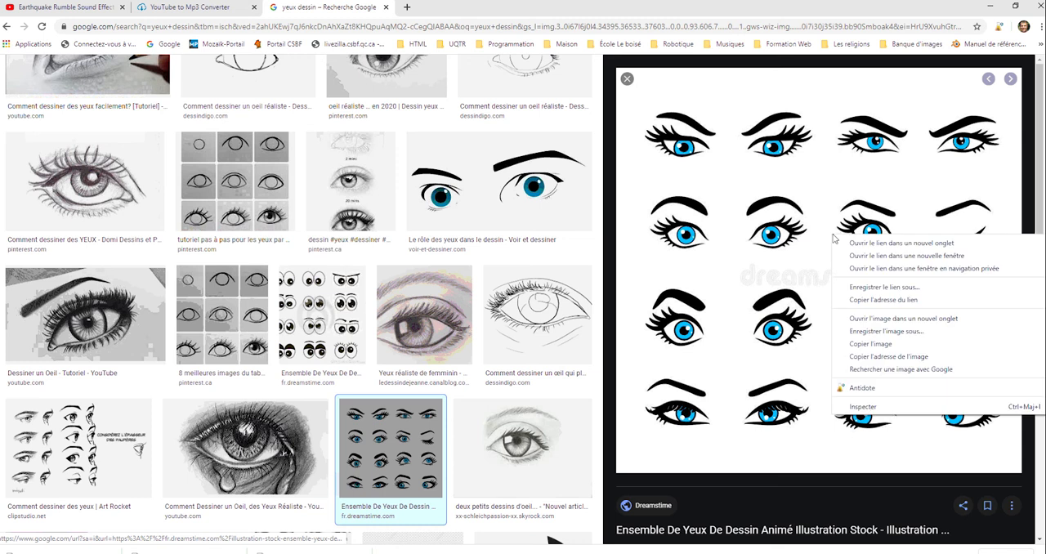
pyautogui.click(917, 335)
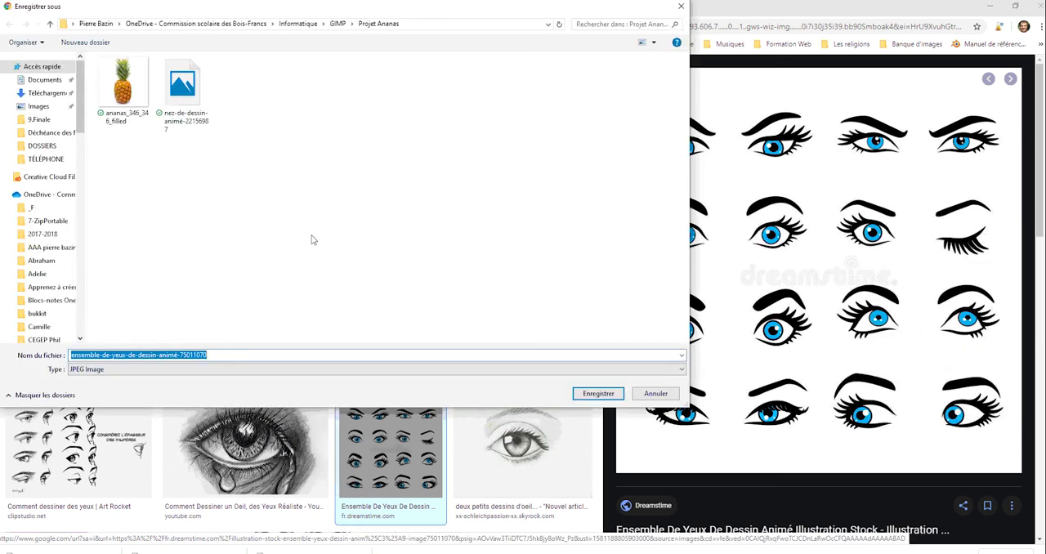
pyautogui.click(600, 393)
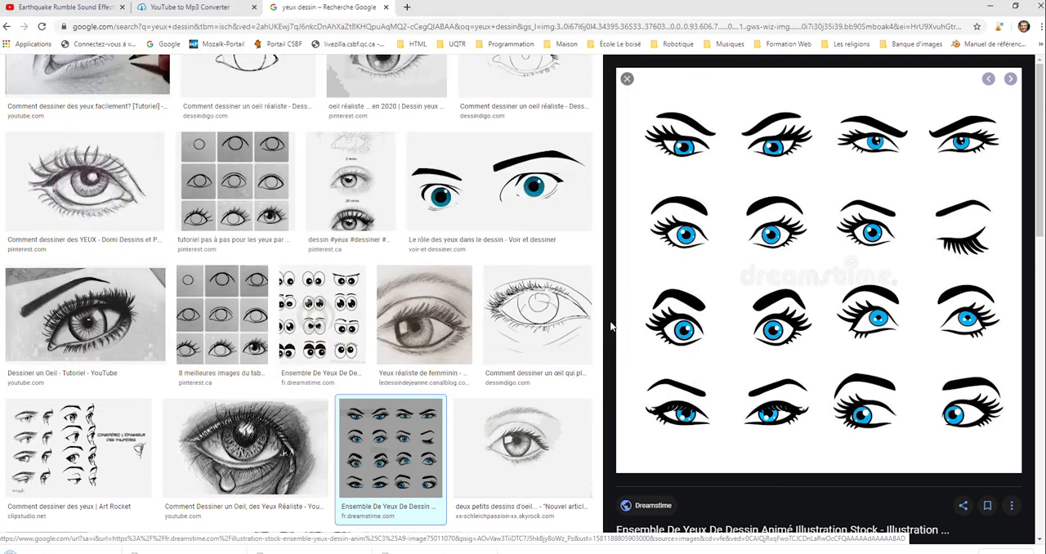
pyautogui.click(626, 78)
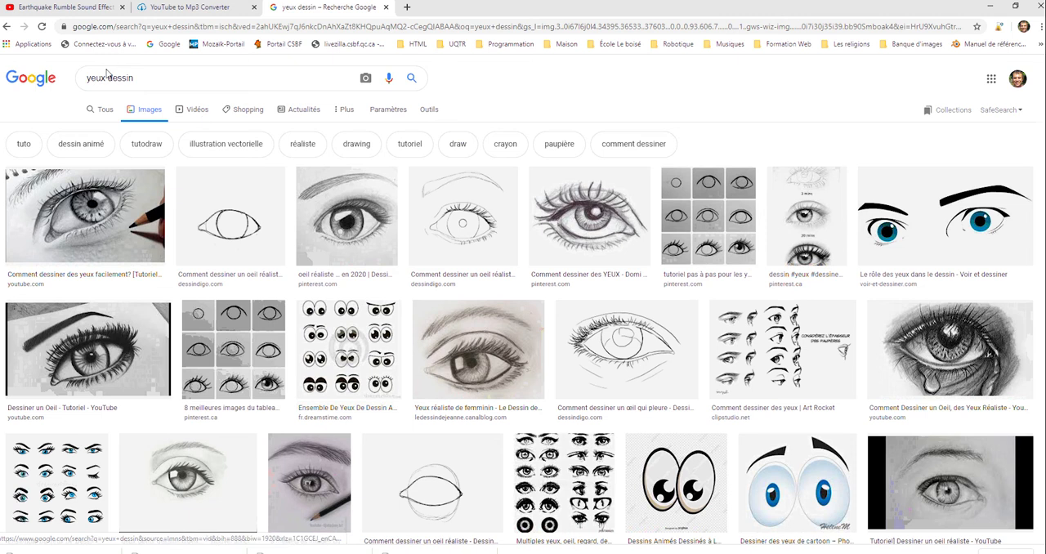
# Search images for "bouche dessin" and open the preview of the Shutterstock sheet of red and pink lips.
pyautogui.click(104, 76)
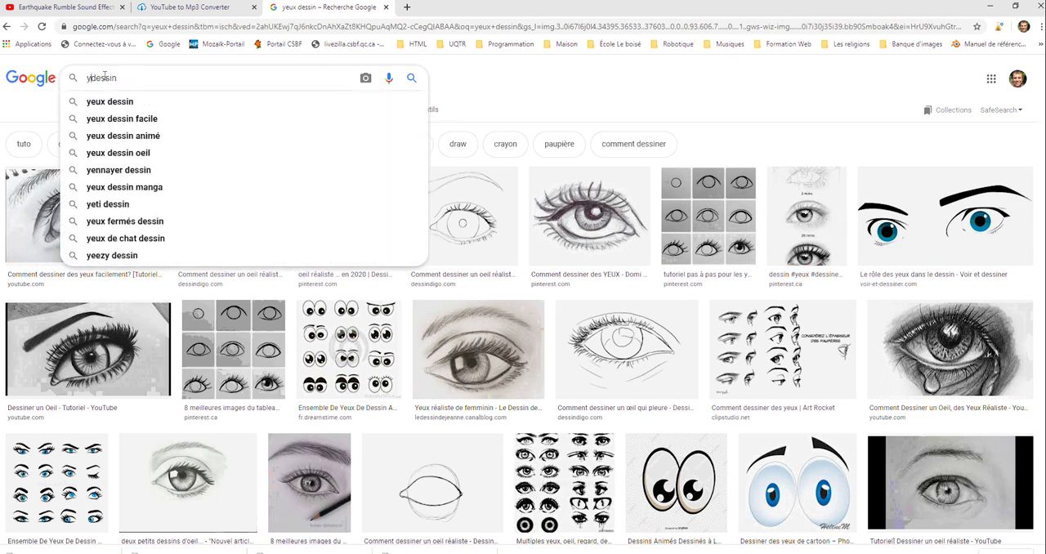
pyautogui.press('BackSpace')
pyautogui.press('BackSpace')
pyautogui.press('BackSpace')
pyautogui.press('BackSpace')
pyautogui.press('BackSpace')
pyautogui.write('bouche')
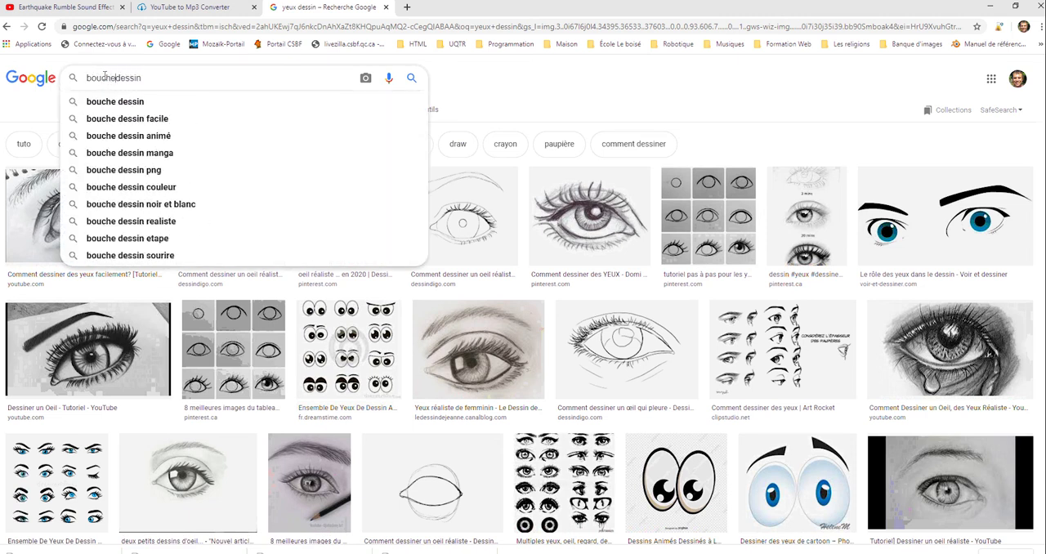
pyautogui.press('Return')
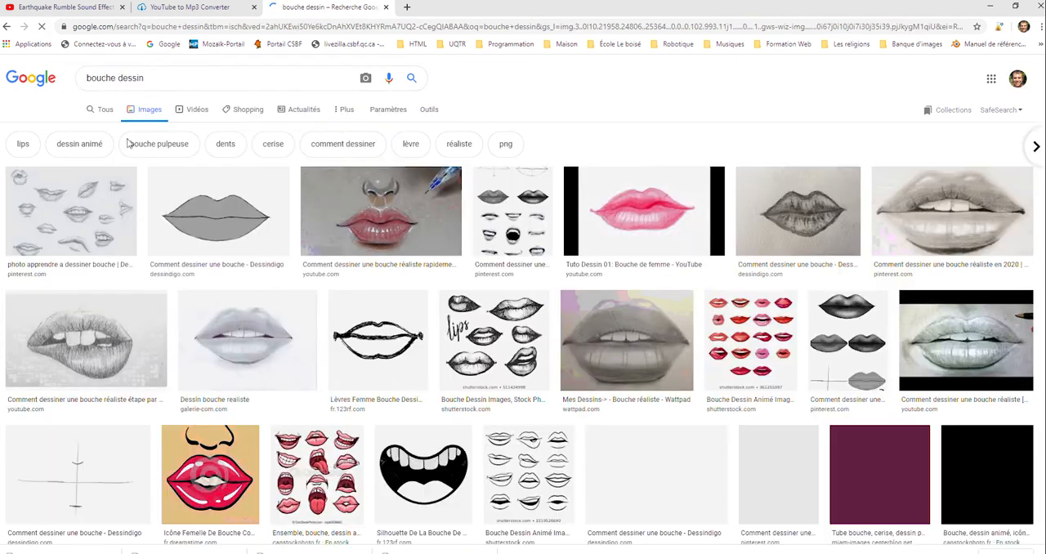
pyautogui.click(766, 311)
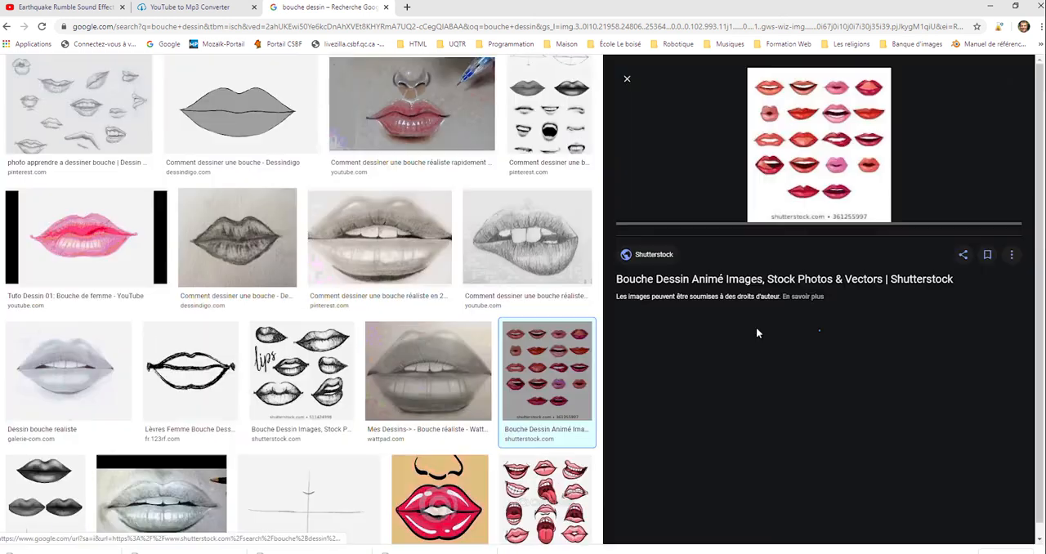
pyautogui.rightClick(827, 123)
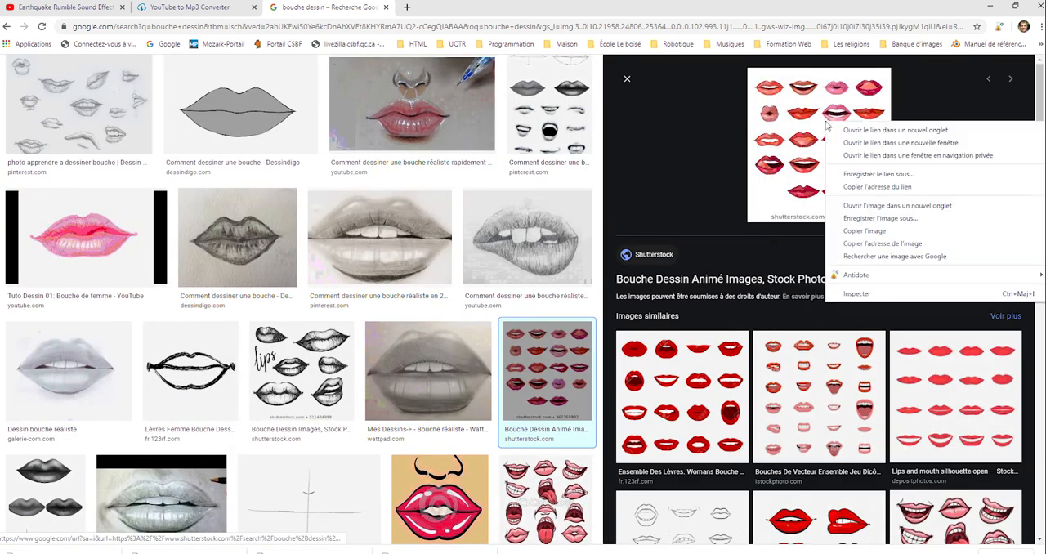
pyautogui.click(859, 218)
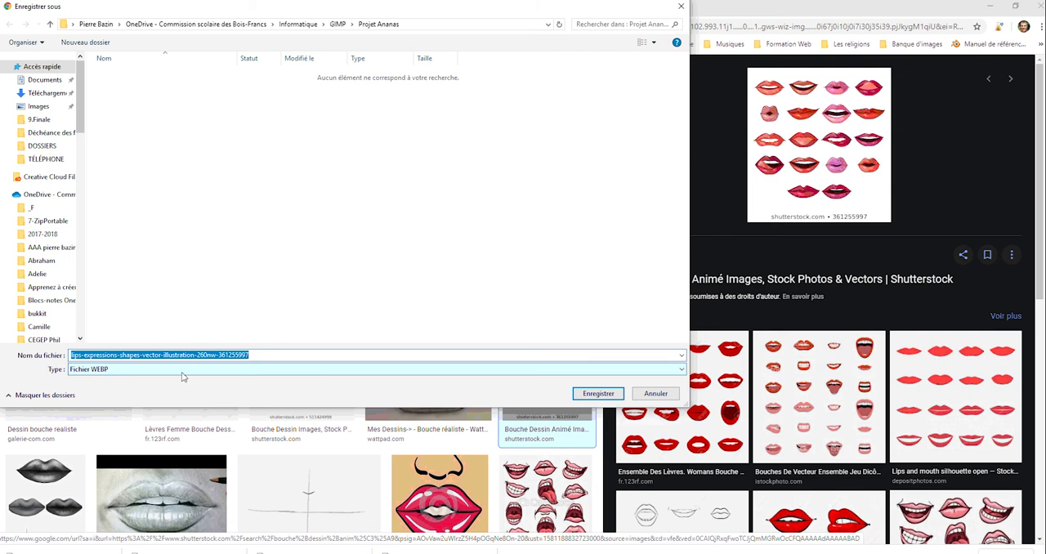
pyautogui.click(654, 394)
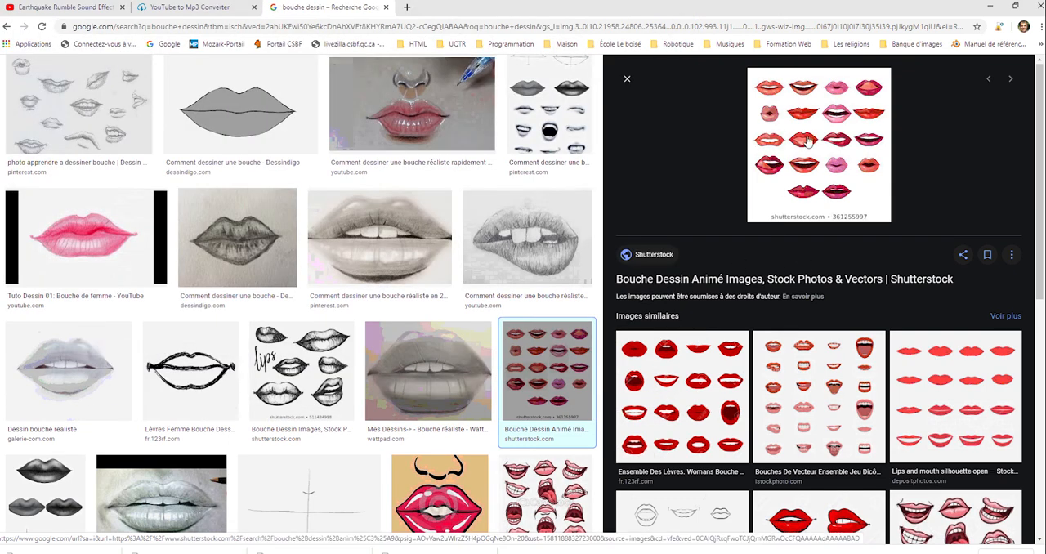
# Save the similar iStock sheet of cartoon mouths as a JPEG in the Projet Ananas folder and close its preview.
pyautogui.click(805, 395)
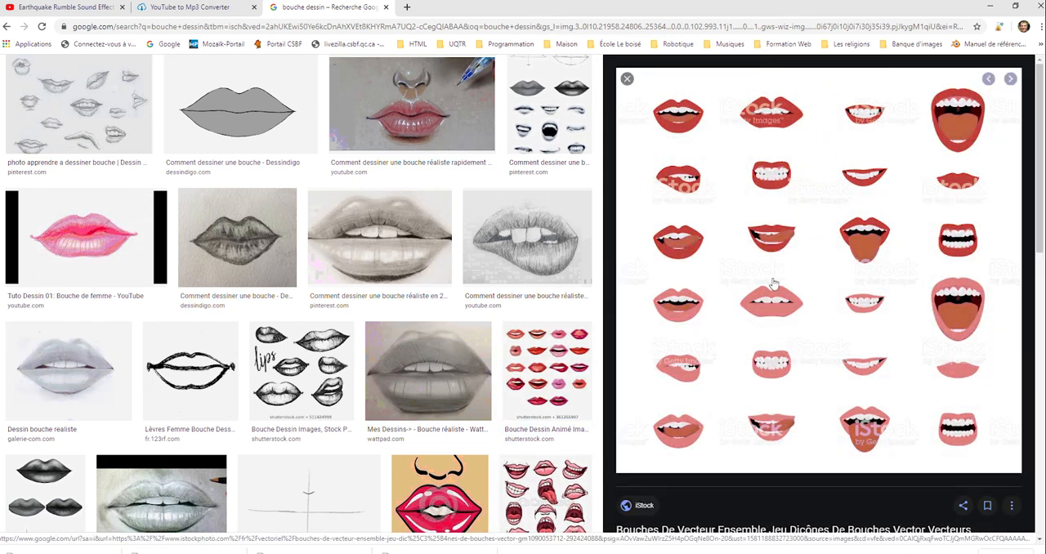
pyautogui.rightClick(794, 250)
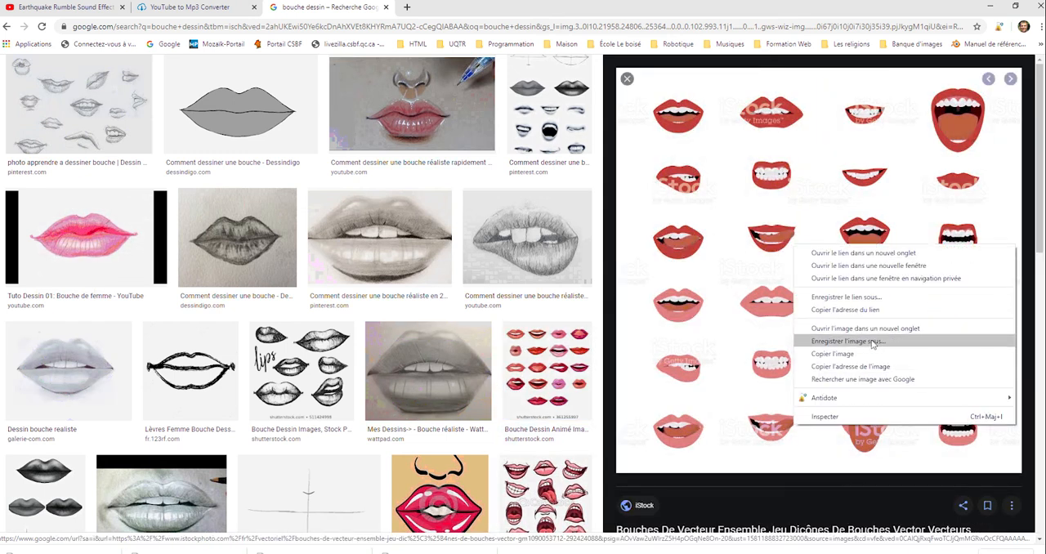
pyautogui.click(846, 341)
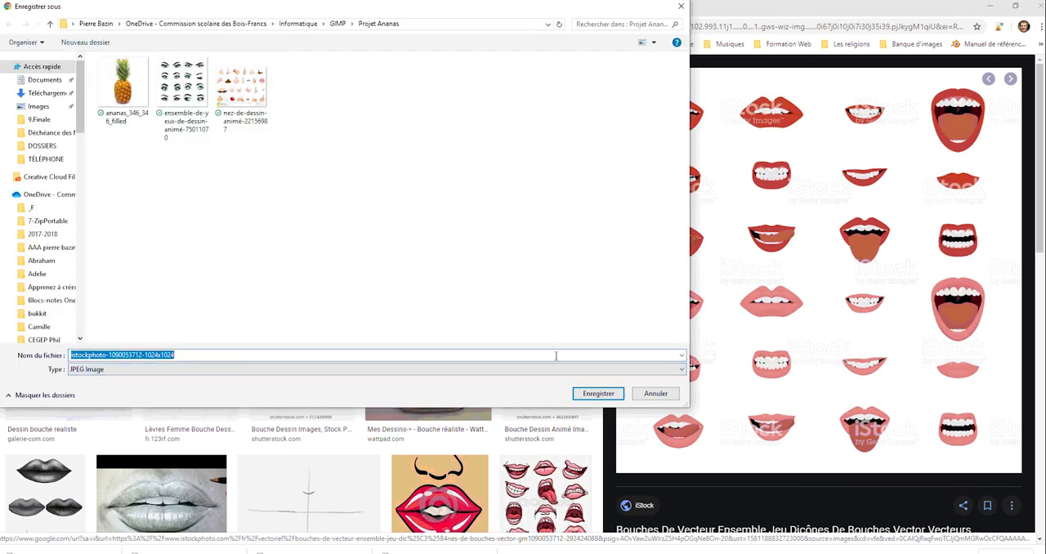
pyautogui.click(596, 395)
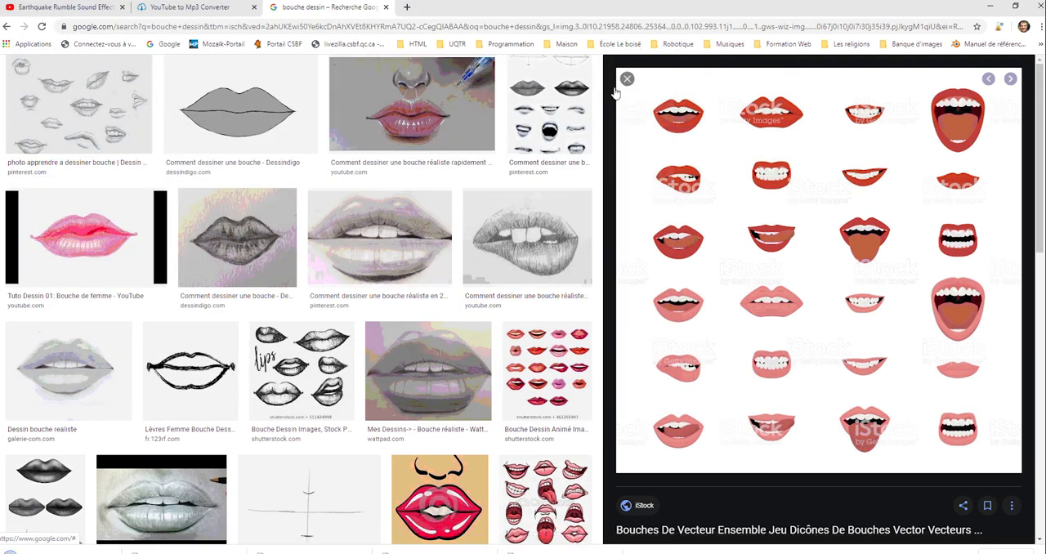
pyautogui.click(627, 80)
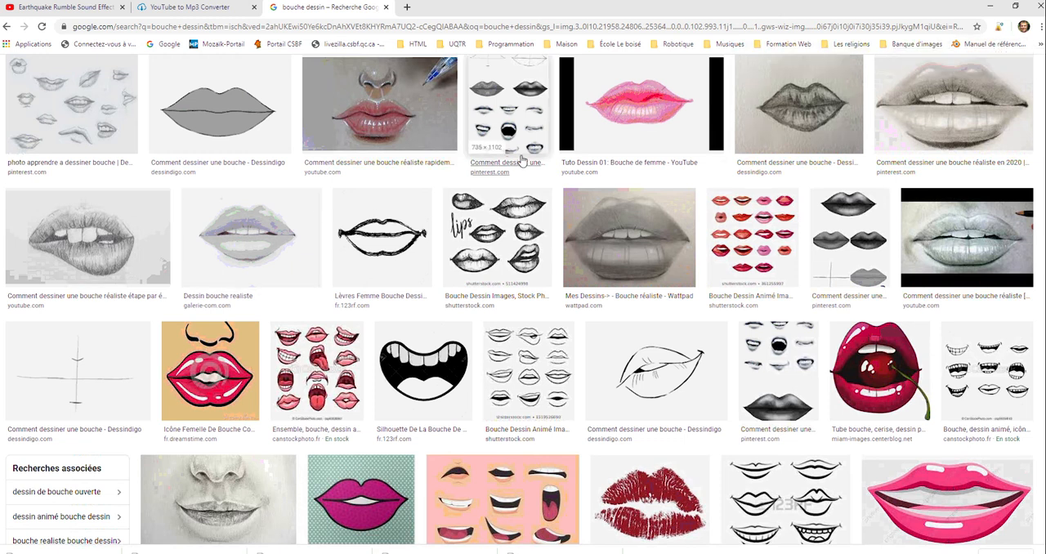
# Switch to GIMP and start opening an image, browsing to the OneDrive - Commission scolaire des Bois-Francs folder.
pyautogui.click(990, 6)
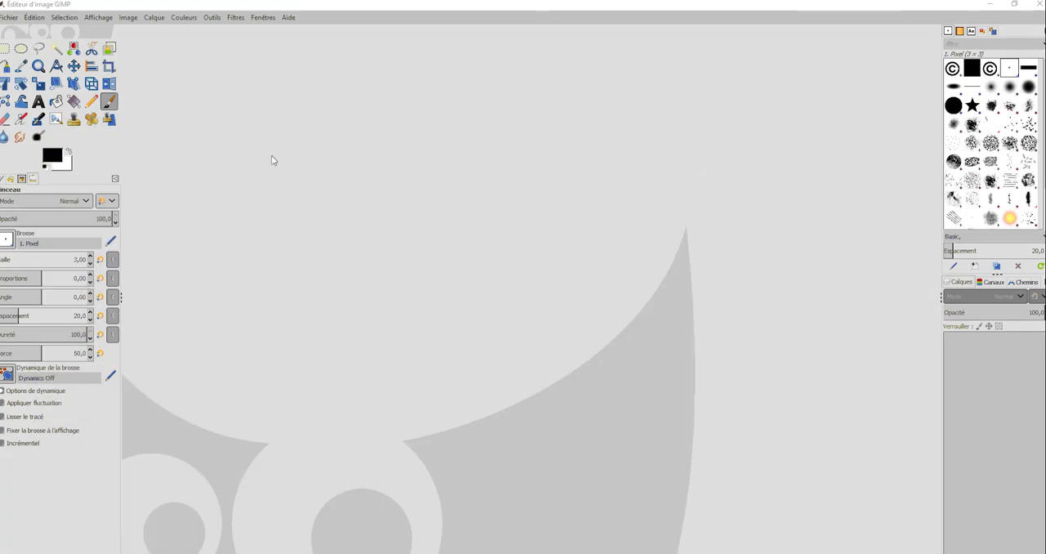
pyautogui.click(10, 17)
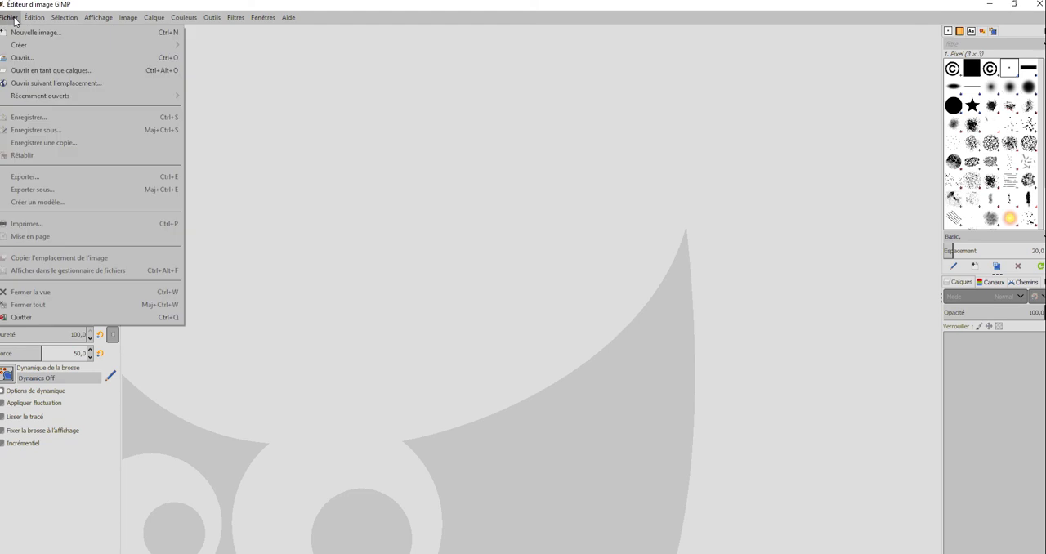
pyautogui.click(27, 59)
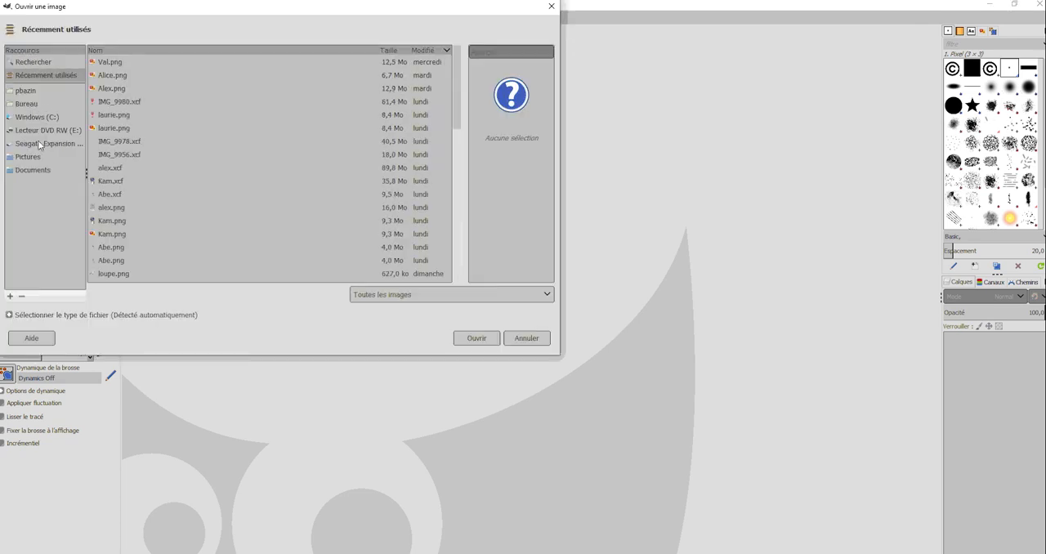
pyautogui.click(35, 91)
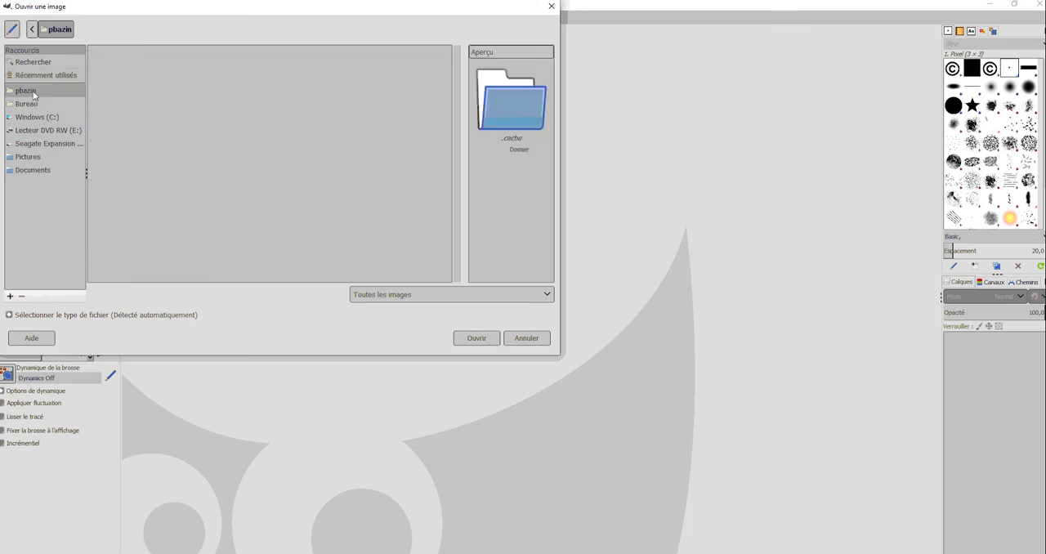
pyautogui.doubleClick(172, 249)
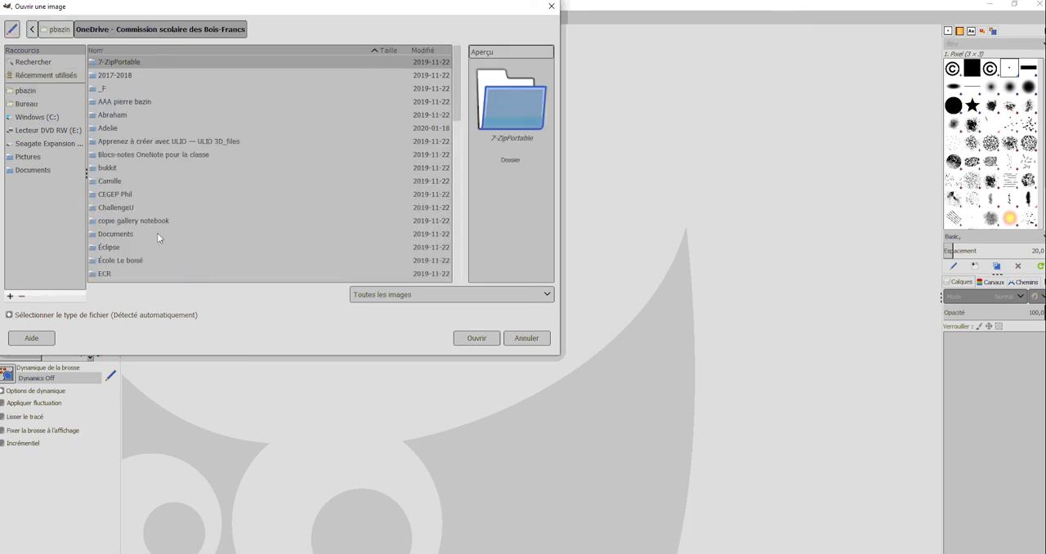
# Open ananas_346_346_filled.jpg from the Projet Ananas folder inside Informatique and GIMP.
pyautogui.scroll(-3, 157, 235)
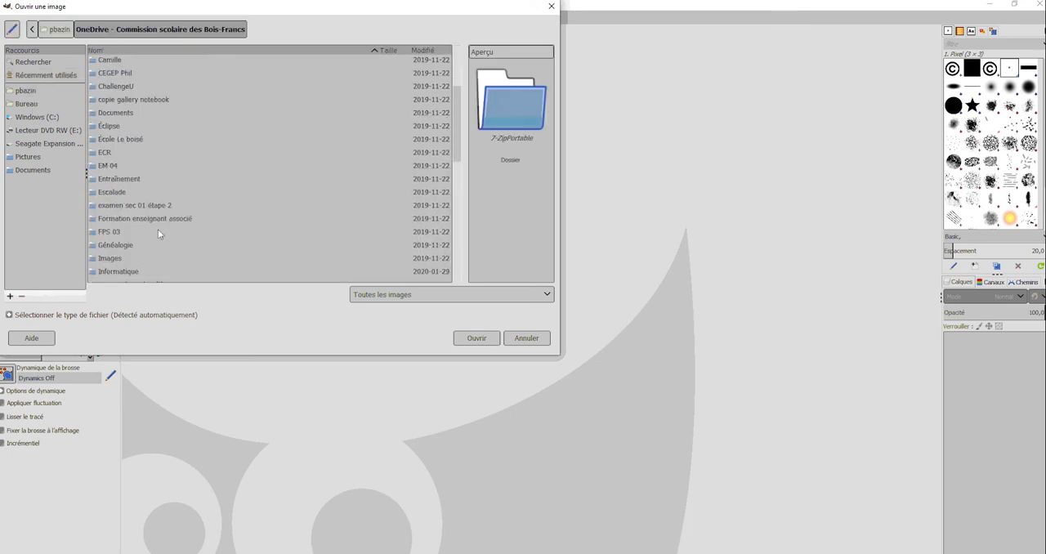
pyautogui.doubleClick(130, 271)
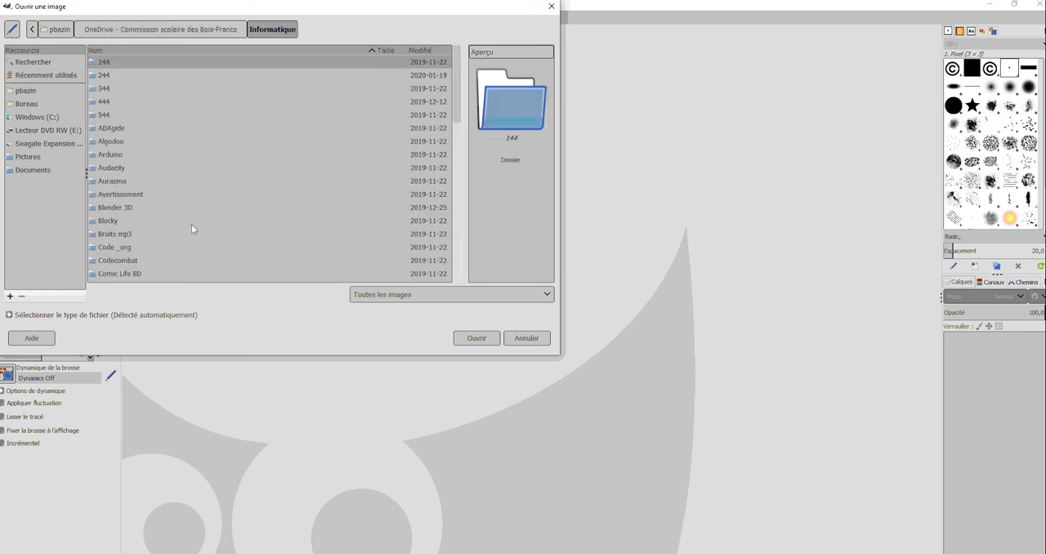
pyautogui.scroll(-5, 191, 224)
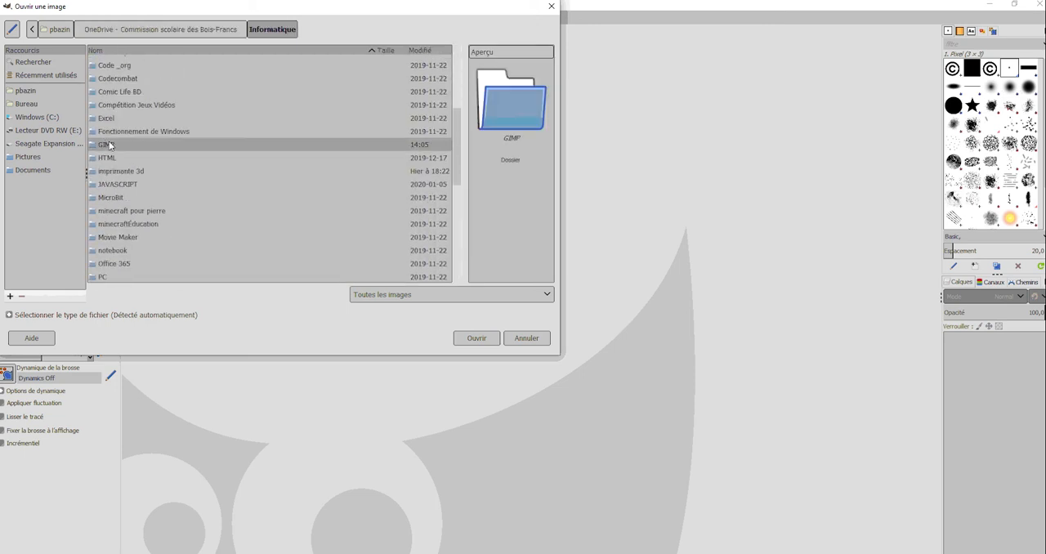
pyautogui.doubleClick(109, 143)
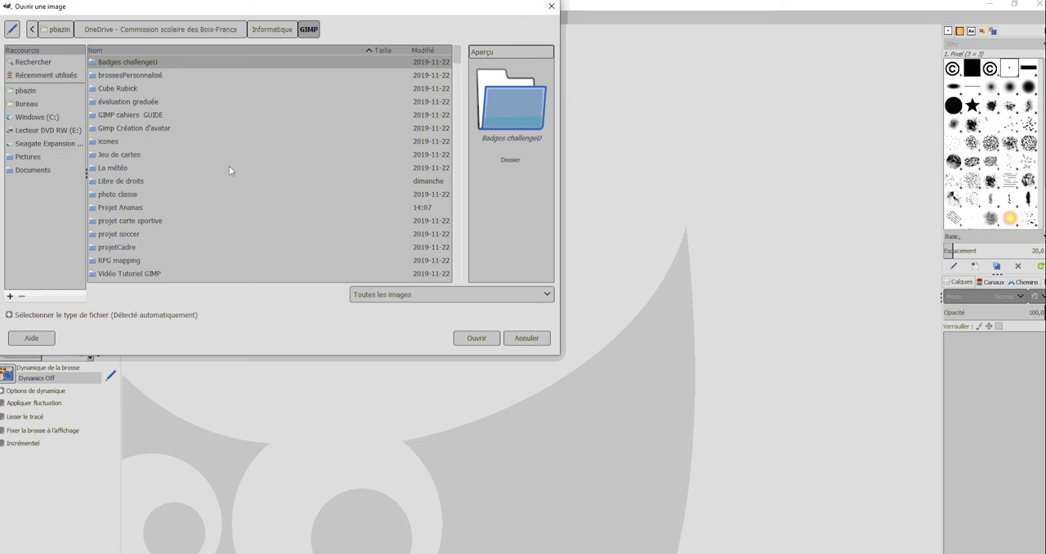
pyautogui.doubleClick(129, 207)
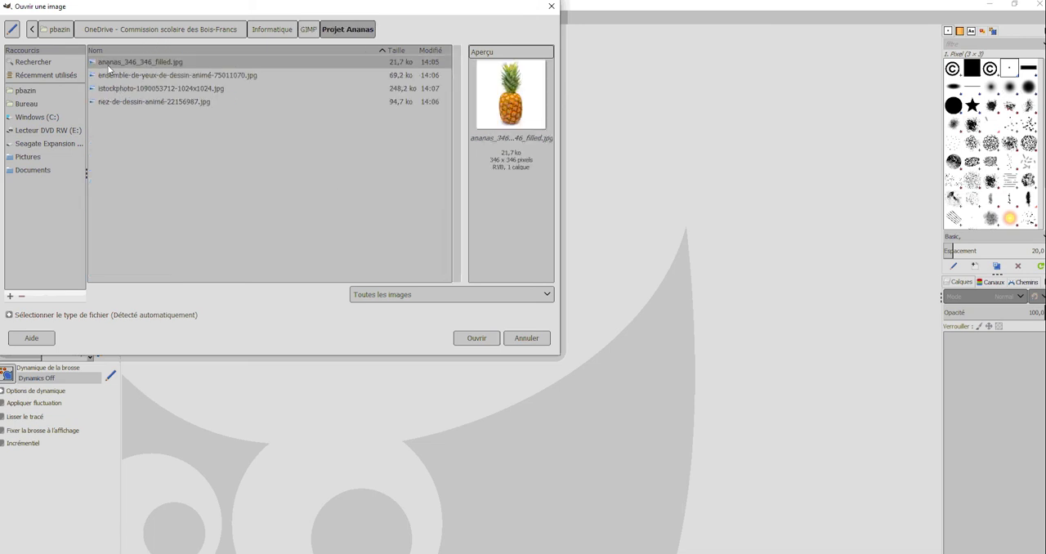
pyautogui.click(475, 338)
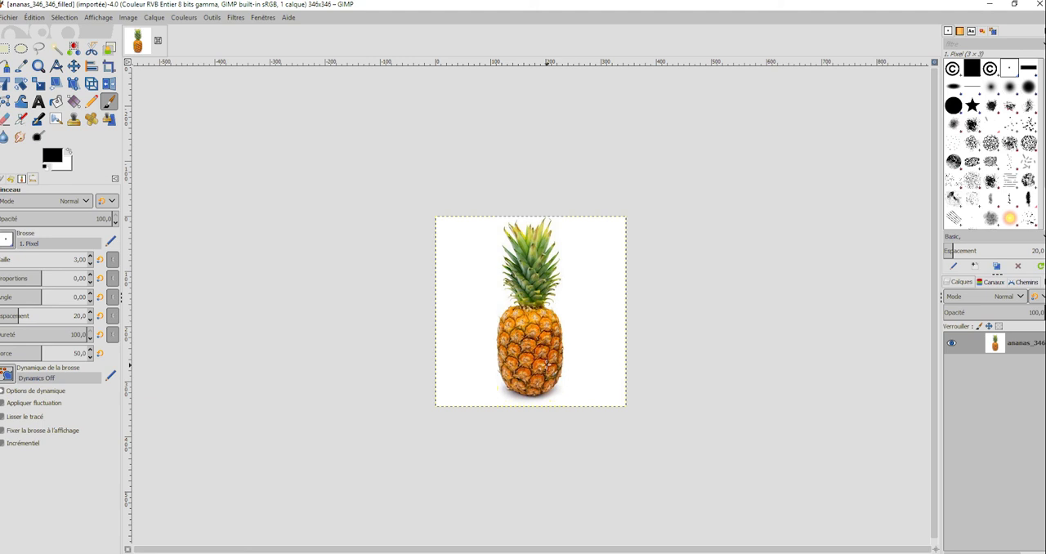
pyautogui.keyDown('ctrl'); pyautogui.scroll(4, 547, 365); pyautogui.keyUp('ctrl')
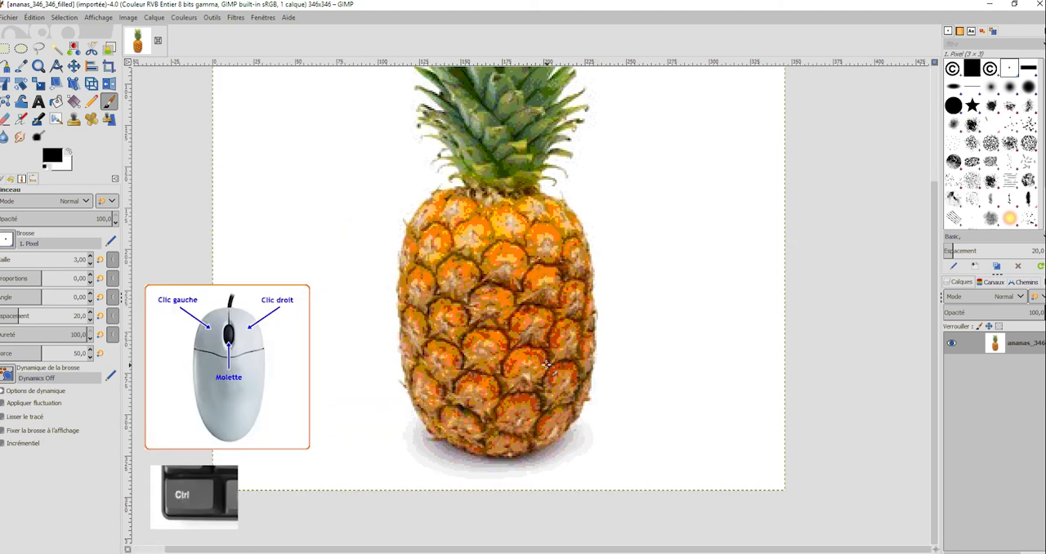
# Open the cartoon eyes, iStock mouths and cartoon noses images from Projet Ananas together as layers, converting the embedded colour profile to GIMP built-in sRGB.
pyautogui.keyDown('ctrl'); pyautogui.scroll(-2, 546, 365); pyautogui.keyUp('ctrl')
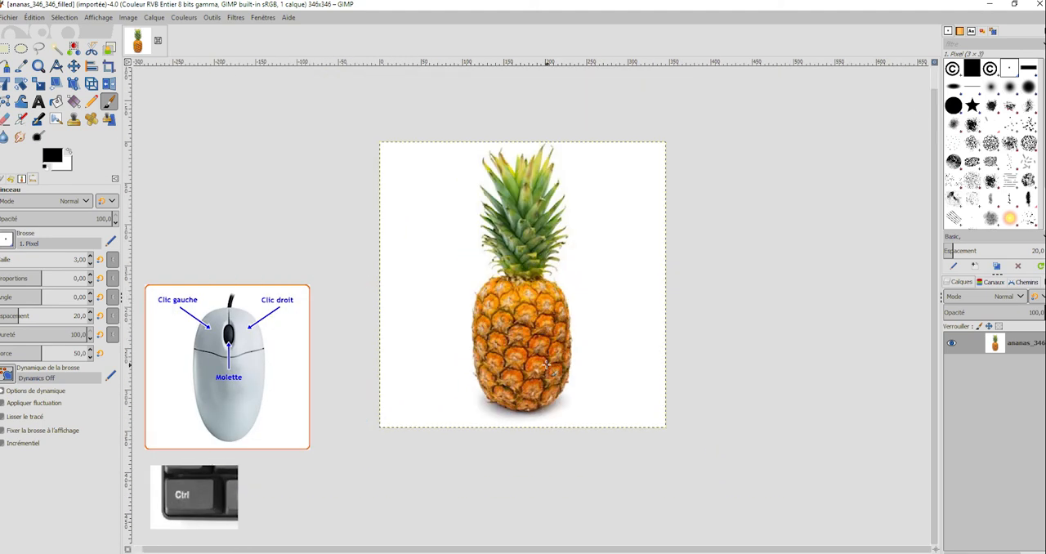
pyautogui.keyDown('ctrl'); pyautogui.scroll(1, 547, 365); pyautogui.keyUp('ctrl')
pyautogui.scroll(1, 586, 338)
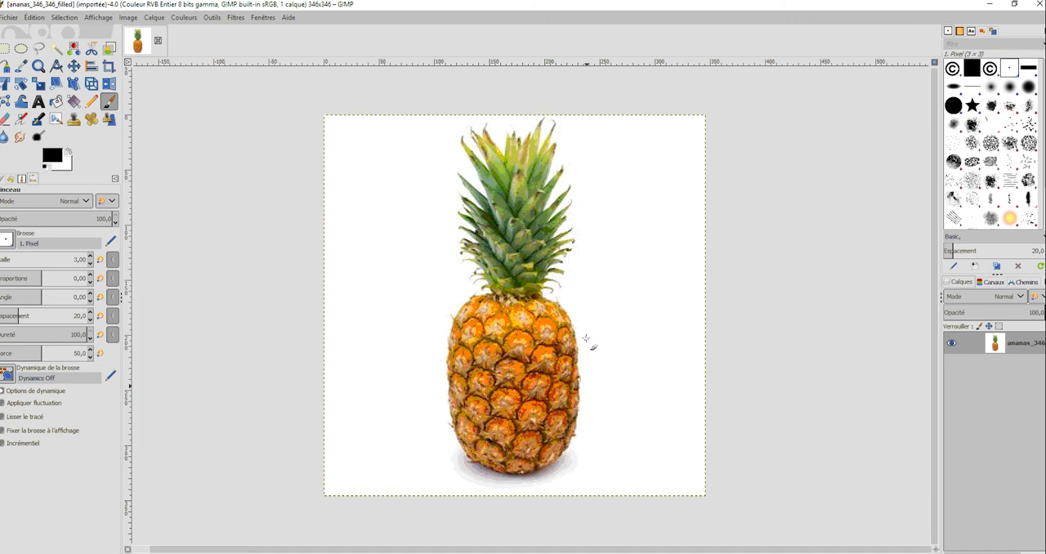
pyautogui.click(17, 18)
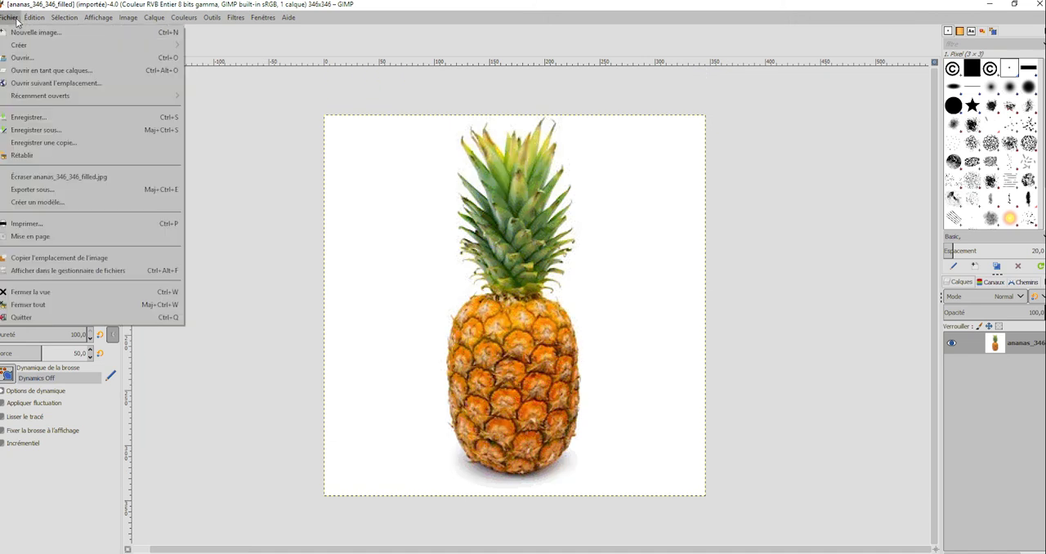
pyautogui.click(48, 71)
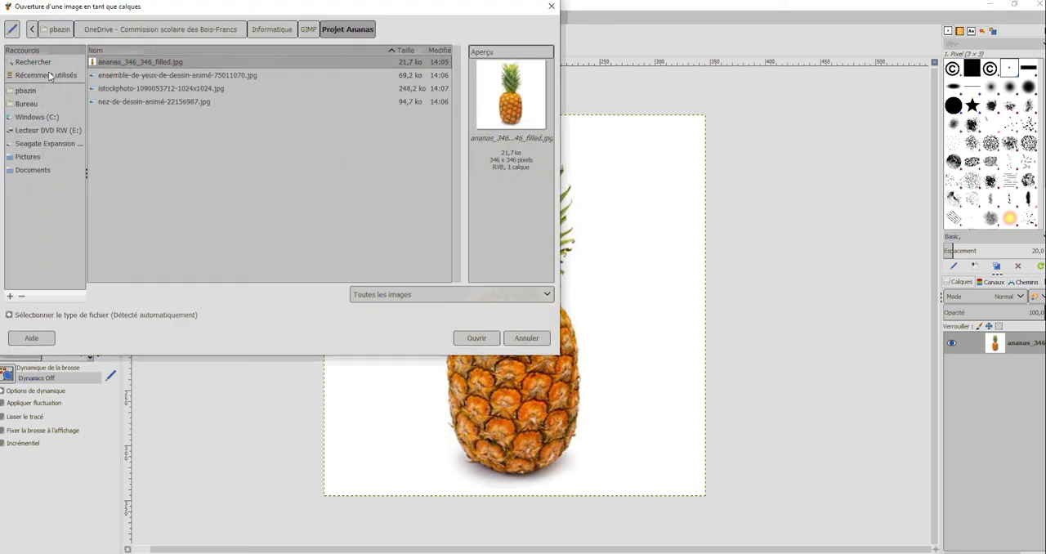
pyautogui.click(169, 75)
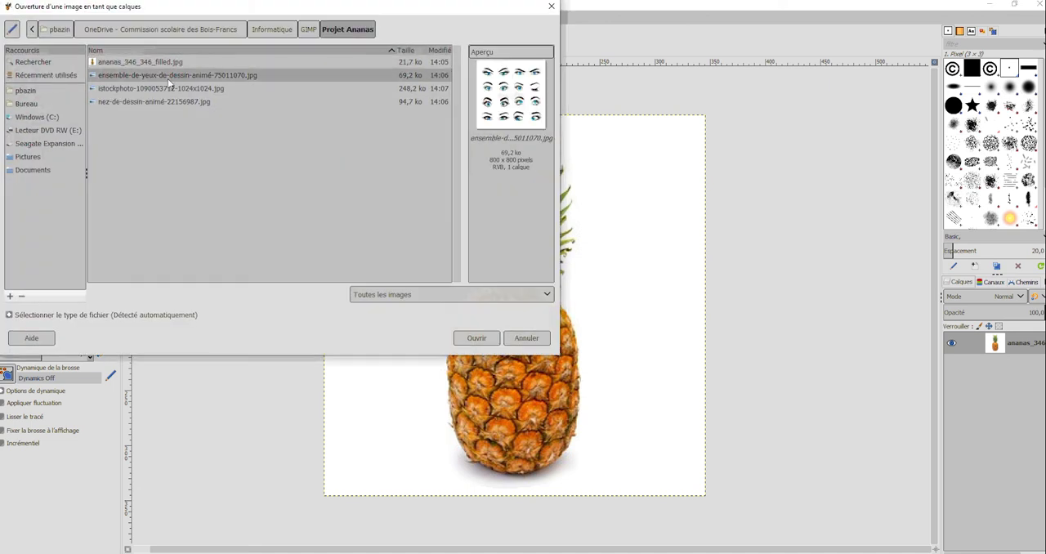
pyautogui.keyDown('ctrl'); pyautogui.click(172, 90); pyautogui.keyUp('ctrl')
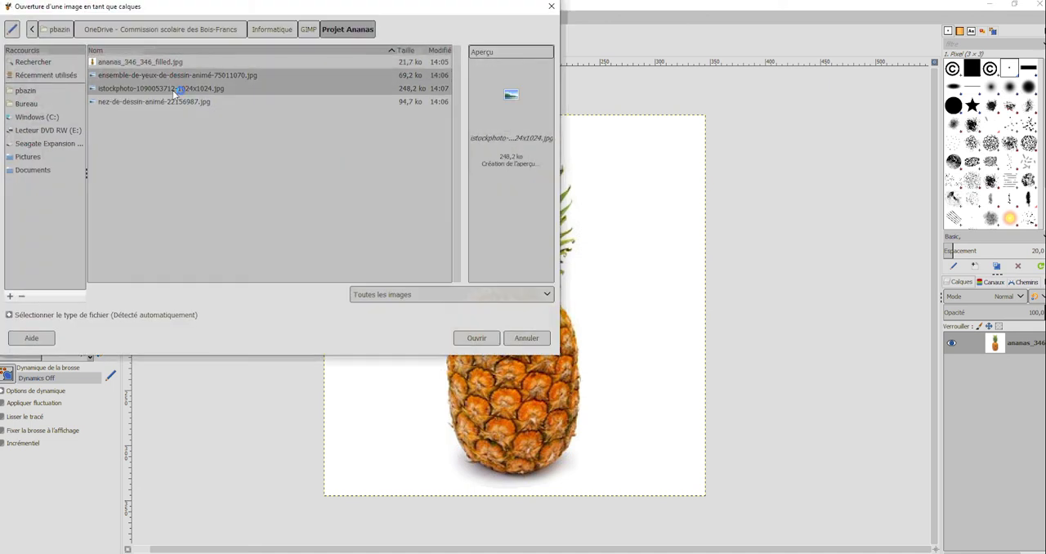
pyautogui.keyDown('ctrl'); pyautogui.click(187, 103); pyautogui.keyUp('ctrl')
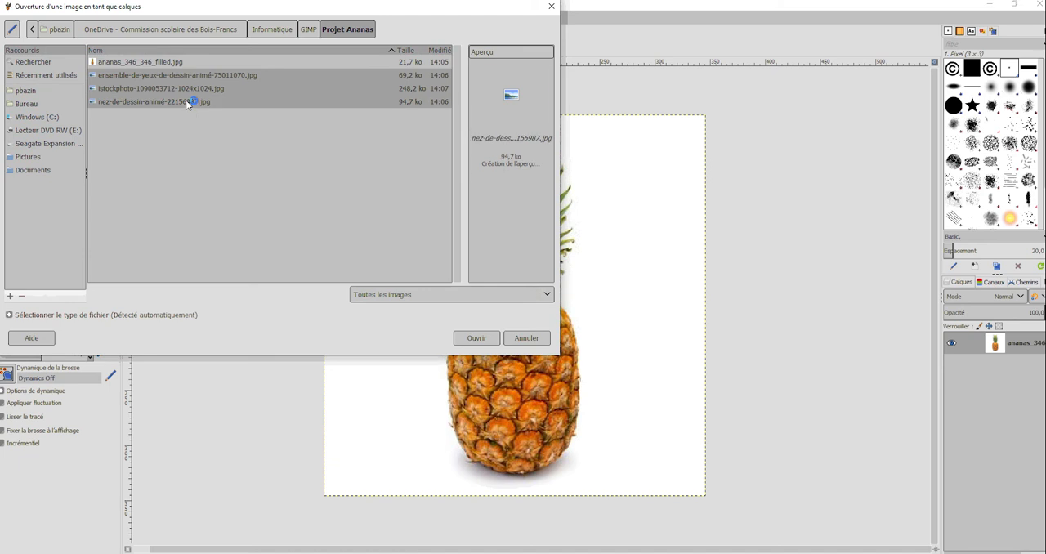
pyautogui.click(478, 339)
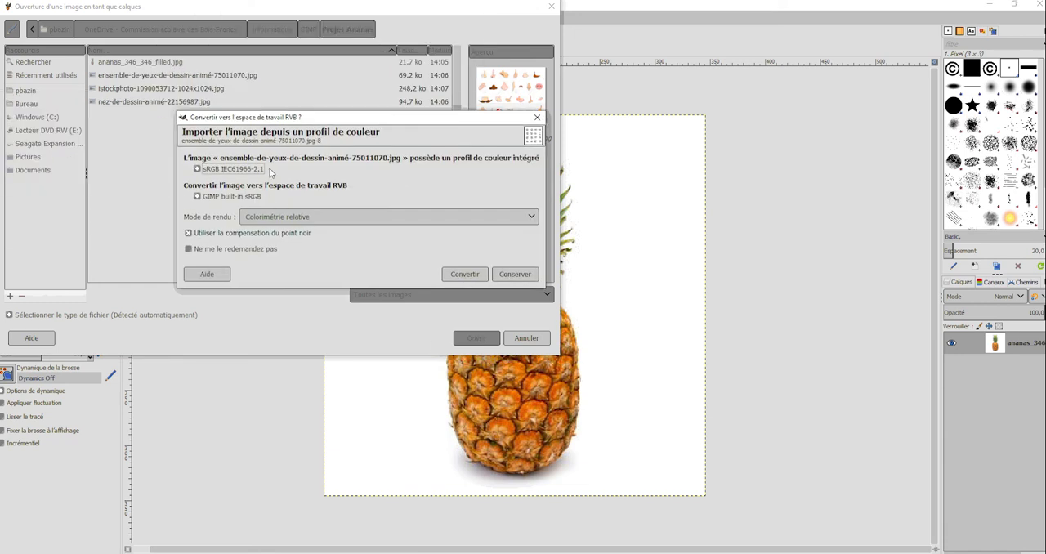
pyautogui.click(465, 275)
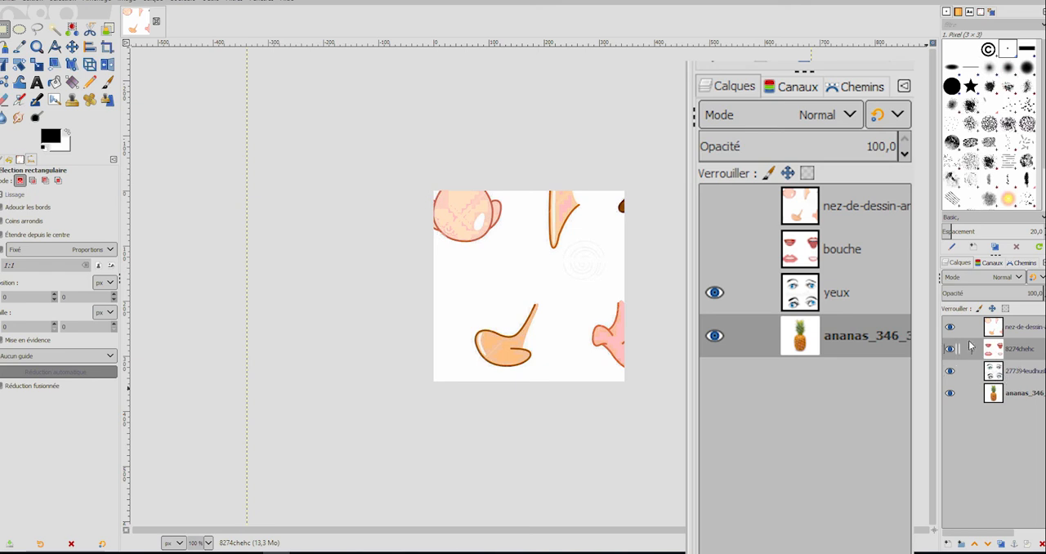
# Rename the layer with the cartoon eyes as yeux and the layer with the mouths as bouche.
pyautogui.doubleClick(1023, 375)
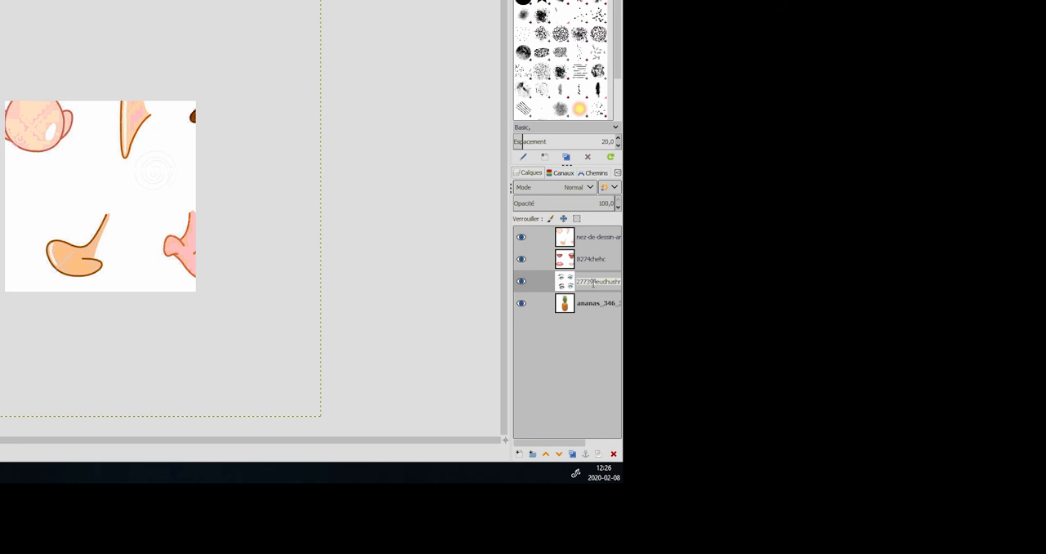
pyautogui.press('BackSpace')
pyautogui.write('yeux')
pyautogui.doubleClick(596, 261)
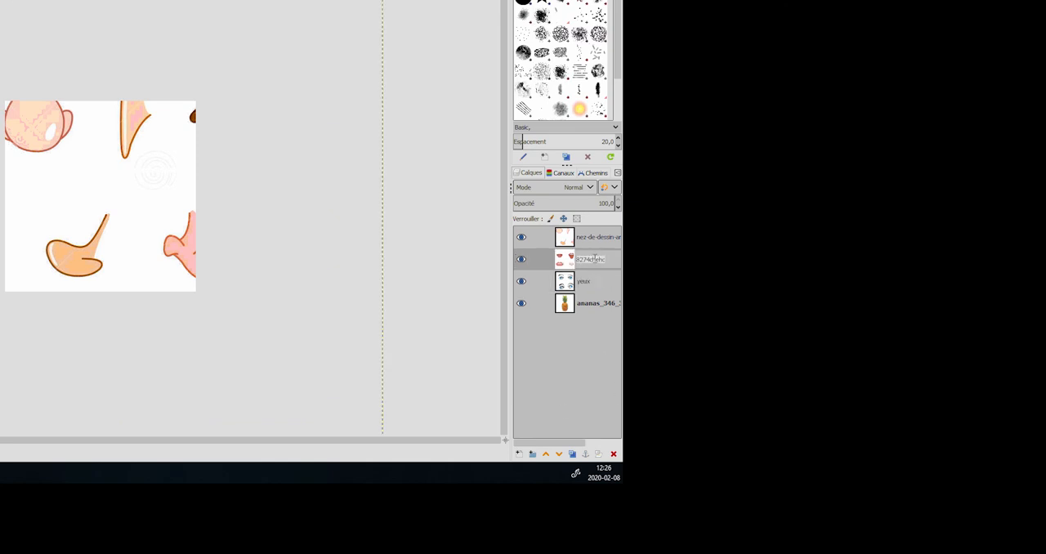
pyautogui.press('BackSpace')
pyautogui.write('bouche')
# Rename the topmost layer containing the cartoon noses as nez.
pyautogui.doubleClick(591, 238)
pyautogui.press('BackSpace')
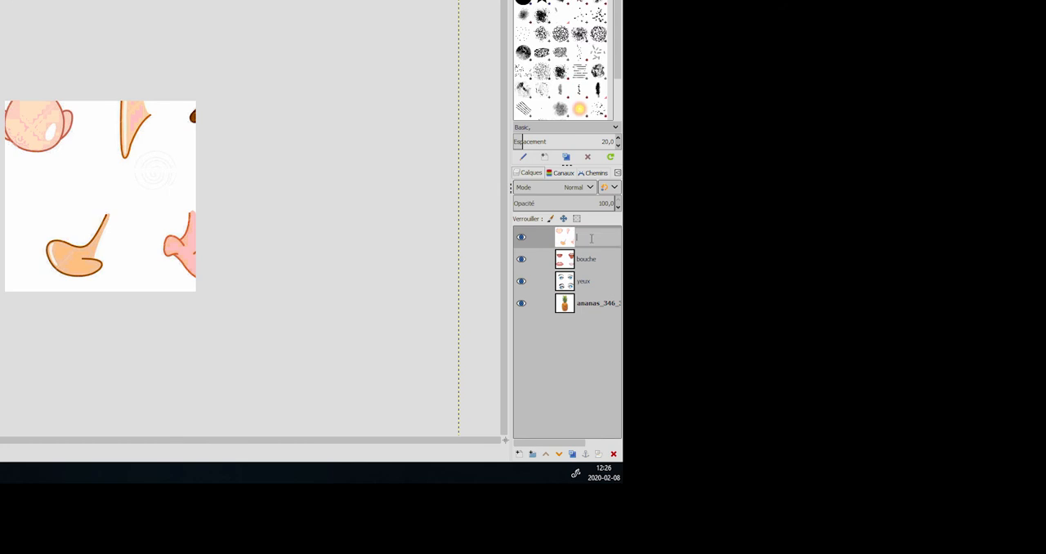
pyautogui.write('ne')
pyautogui.press('Return')
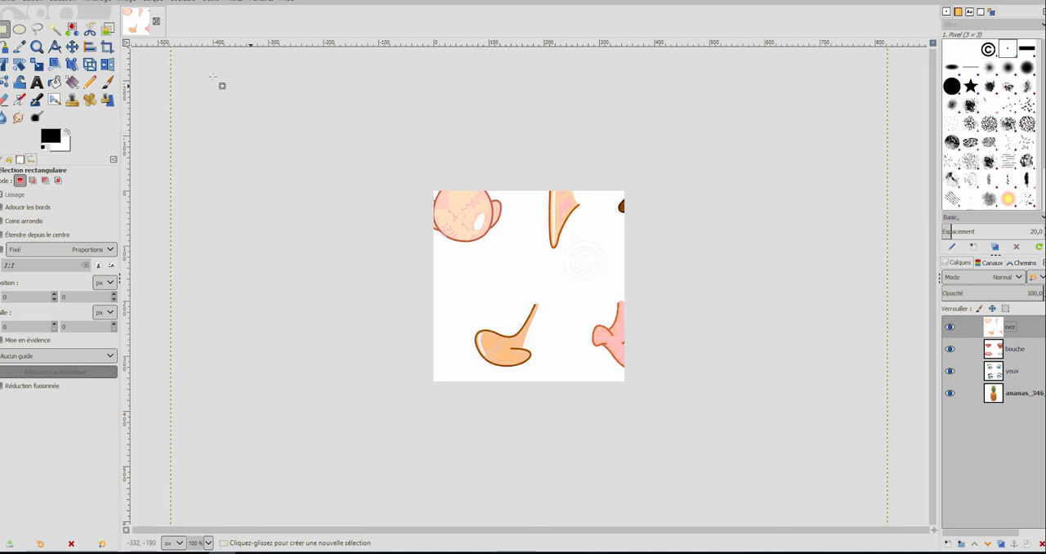
# Start scaling the nez layer with the Scale tool, keeping the whole layer within view.
pyautogui.click(37, 65)
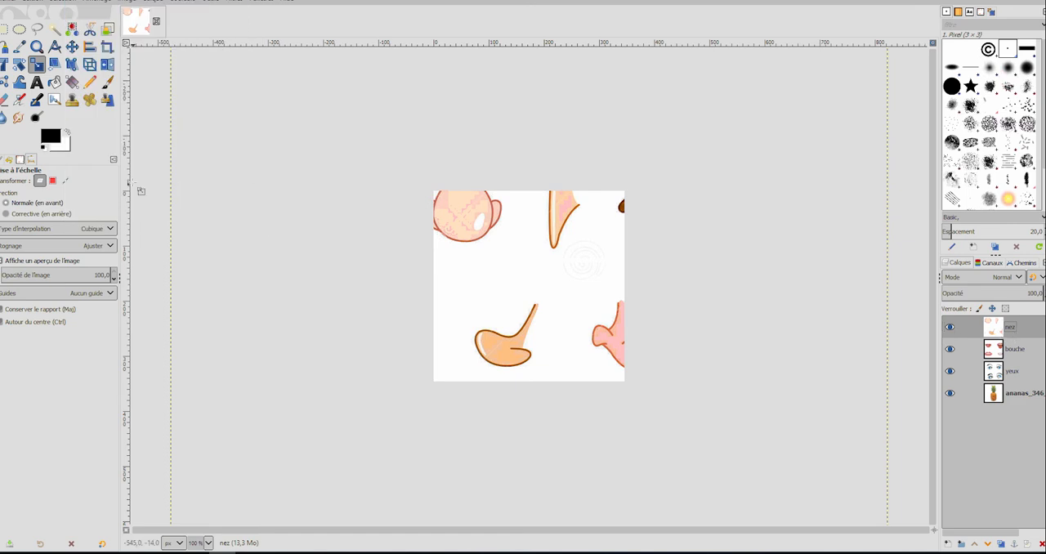
pyautogui.click(527, 243)
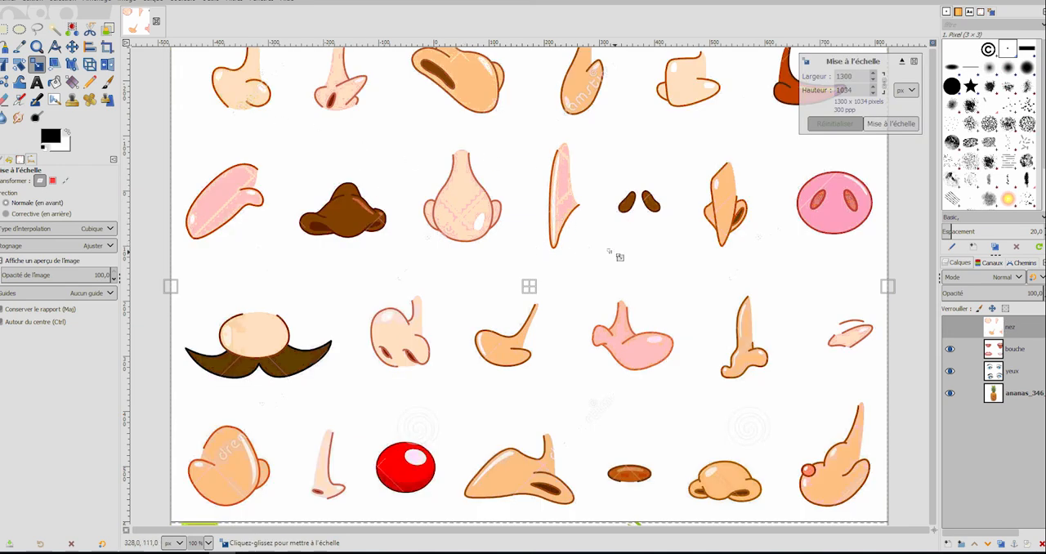
pyautogui.press('-')
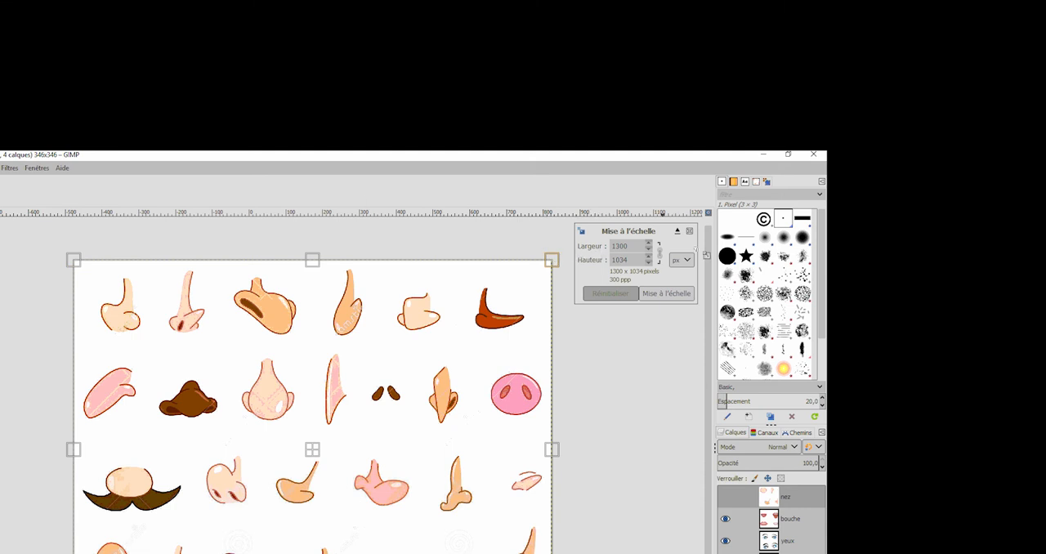
# Try nudging the nez layer's width up to 1304 px and down to 1299 px with the proportions linked.
pyautogui.click(649, 243)
pyautogui.click(649, 242)
pyautogui.click(649, 243)
pyautogui.click(649, 243)
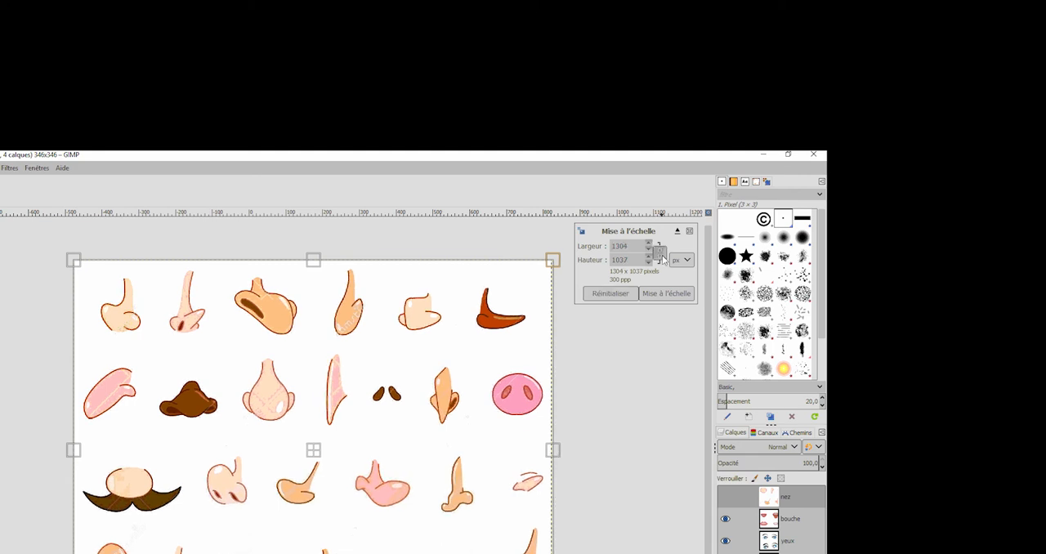
pyautogui.click(649, 249)
pyautogui.click(649, 250)
pyautogui.click(649, 249)
pyautogui.click(649, 249)
pyautogui.click(649, 250)
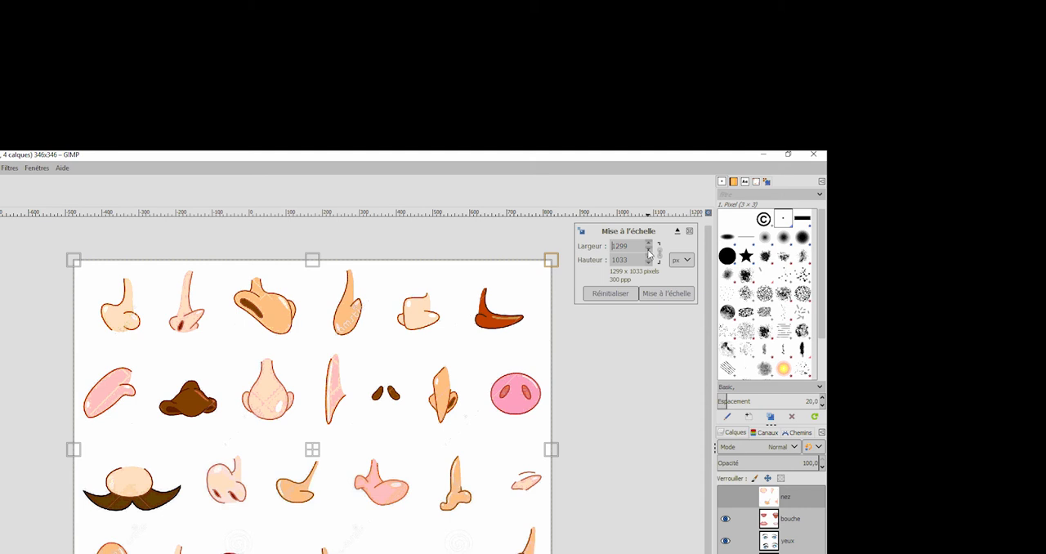
# Scale the nez layer to 500 × 398 px with linked proportions and move it over the image canvas.
pyautogui.click(627, 246)
pyautogui.press('BackSpace')
pyautogui.press('BackSpace')
pyautogui.press('BackSpace')
pyautogui.press('Tab')
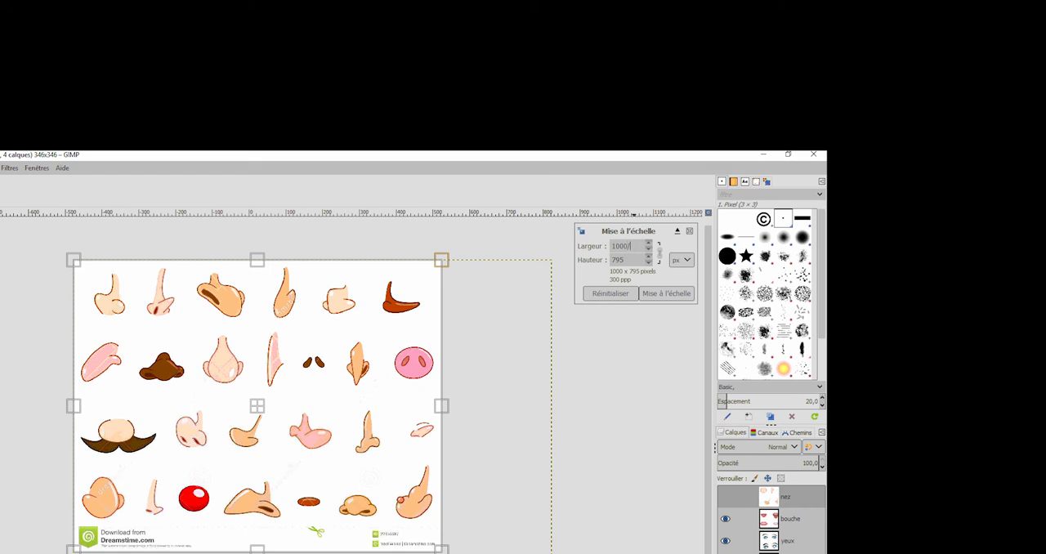
pyautogui.press('Return')
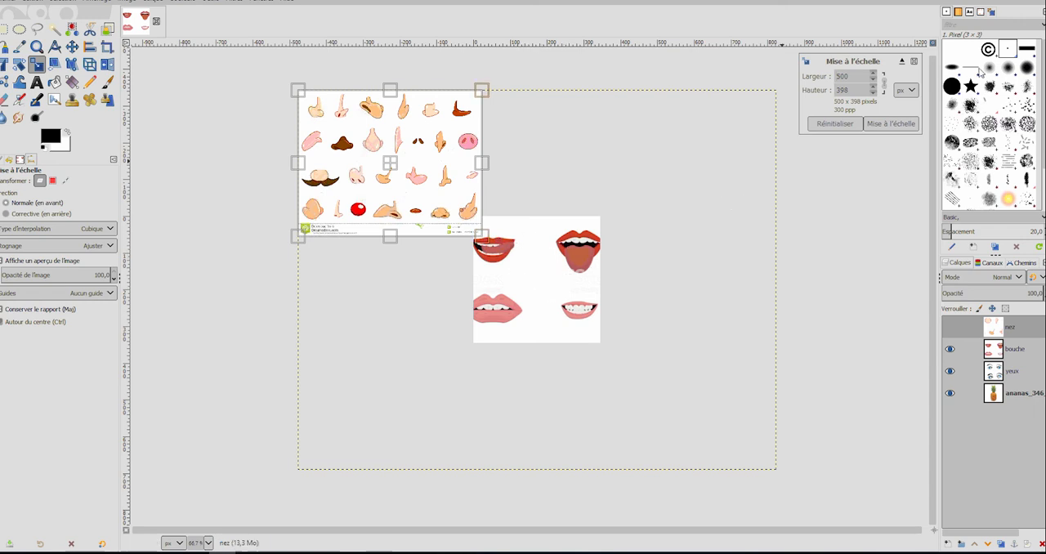
pyautogui.click(885, 124)
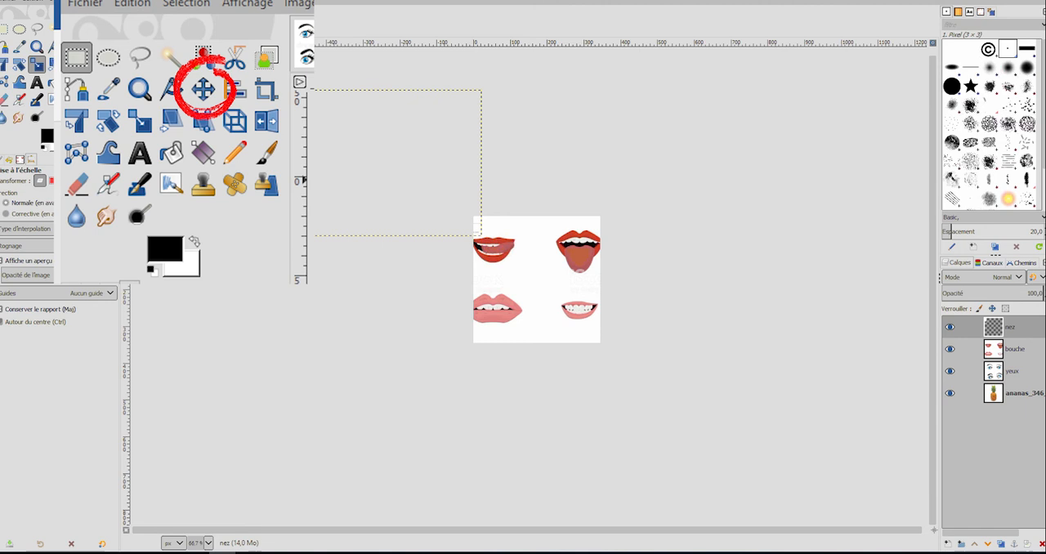
pyautogui.click(70, 47)
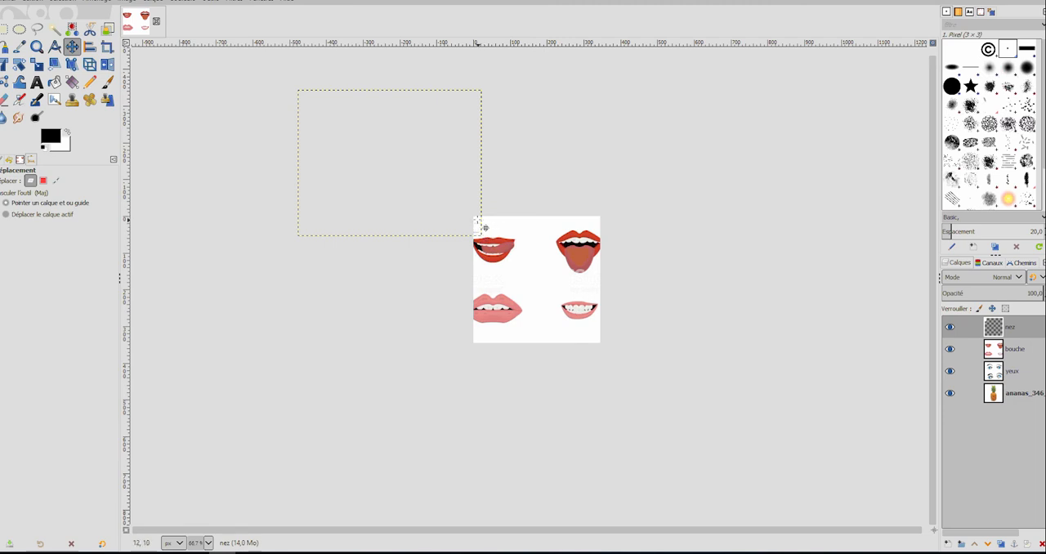
pyautogui.moveTo(483, 233); pyautogui.dragTo(631, 353)
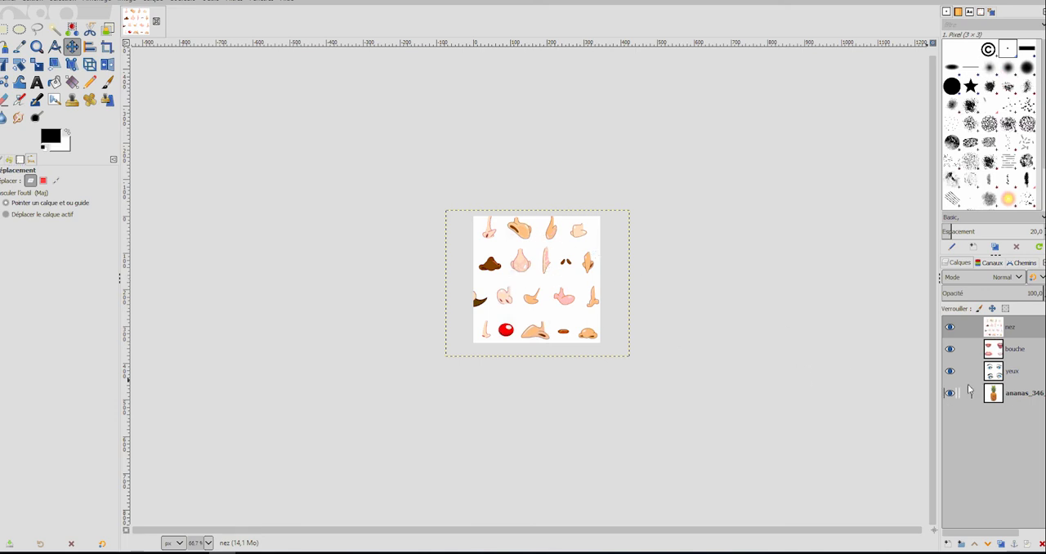
# Scale the nez layer by half to 250 × 199 px and move it to the middle of the canvas.
pyautogui.click(36, 66)
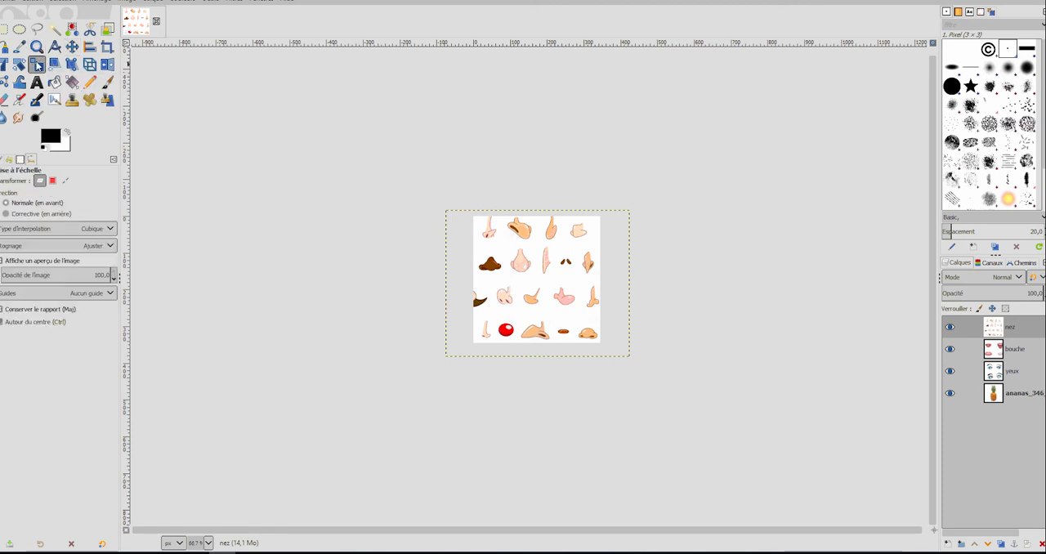
pyautogui.click(540, 269)
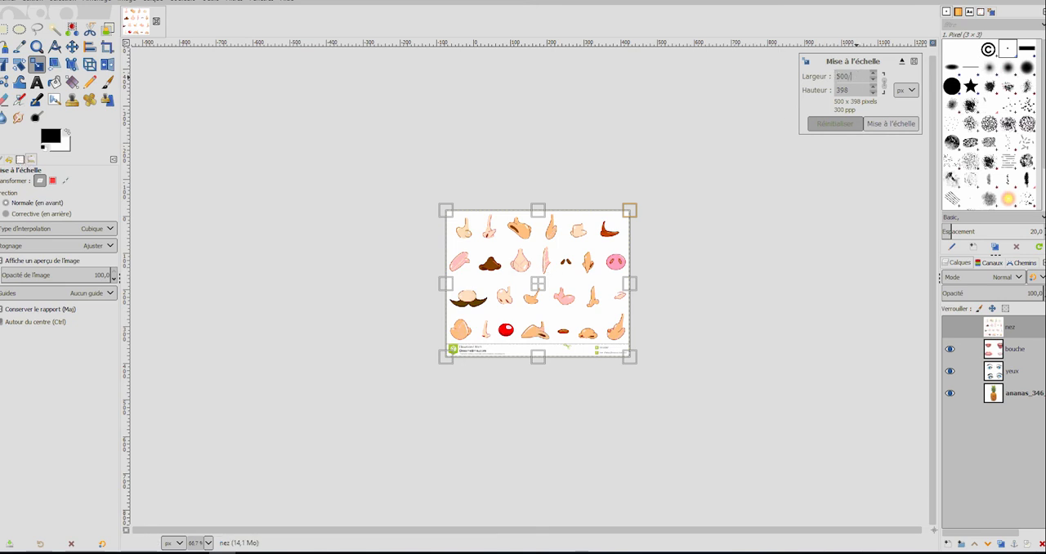
pyautogui.write('/2')
pyautogui.press('Return')
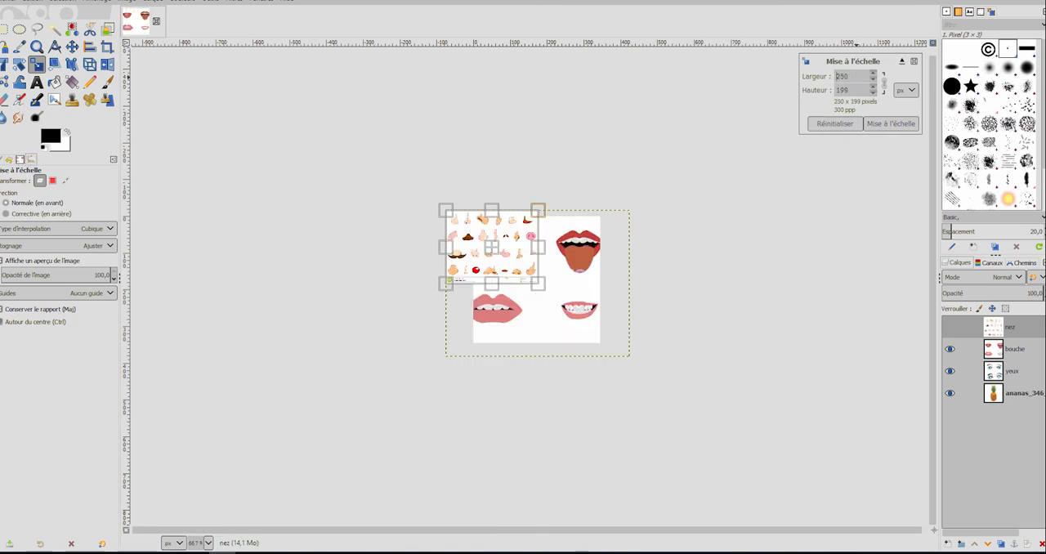
pyautogui.click(890, 123)
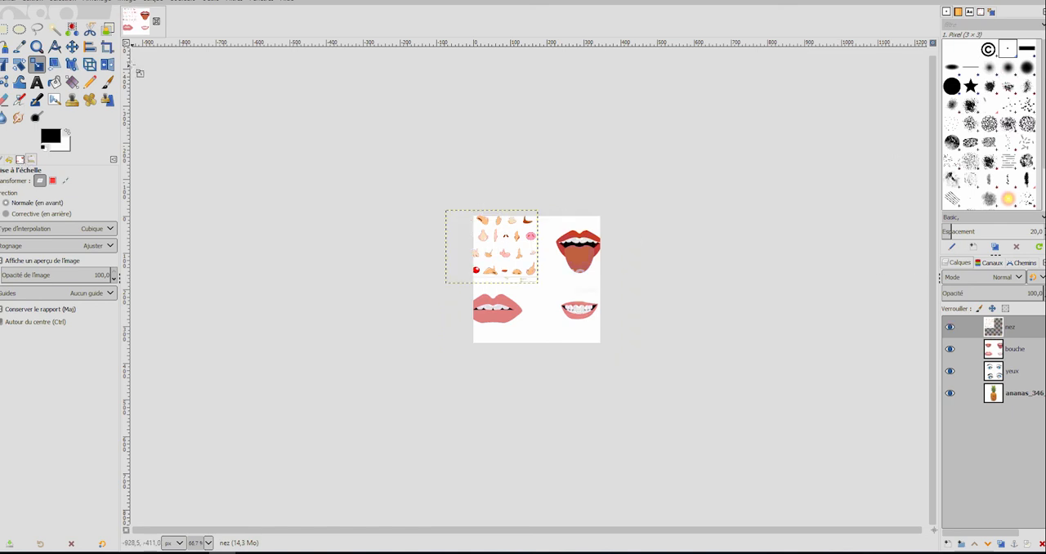
pyautogui.click(72, 46)
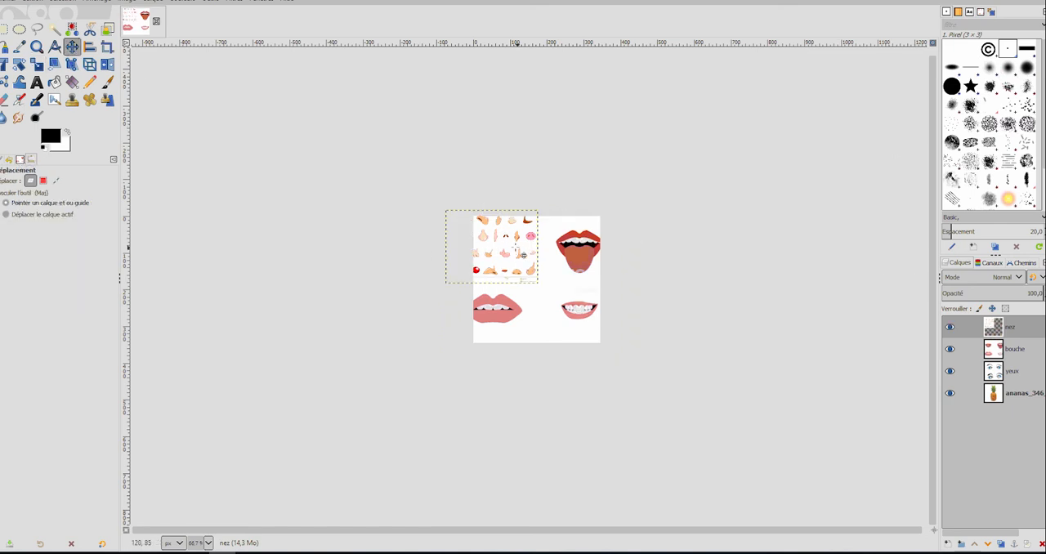
pyautogui.moveTo(494, 237); pyautogui.dragTo(557, 291)
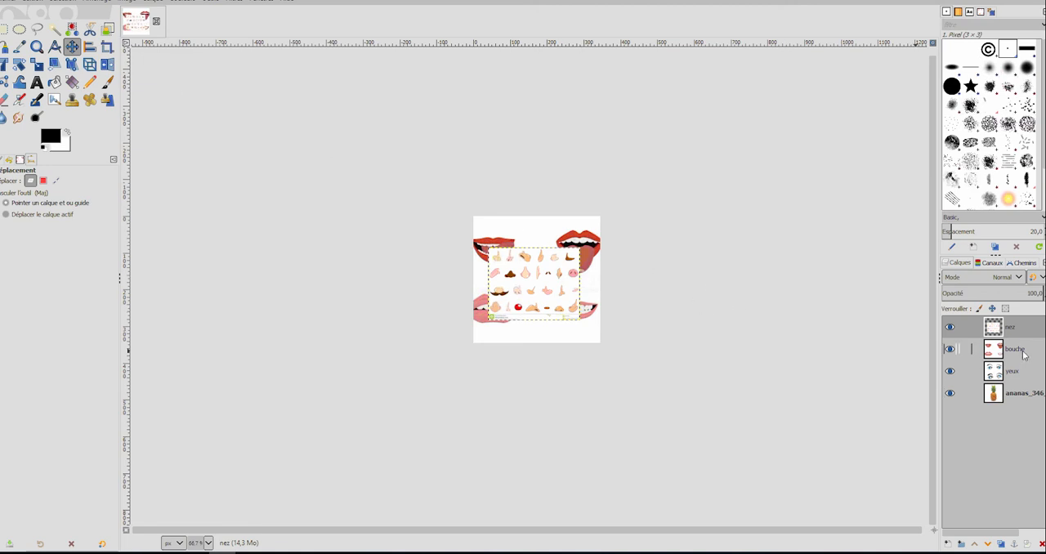
# Hide the nez layer and scale the bouche layer to 341 × 341 px.
pyautogui.click(950, 327)
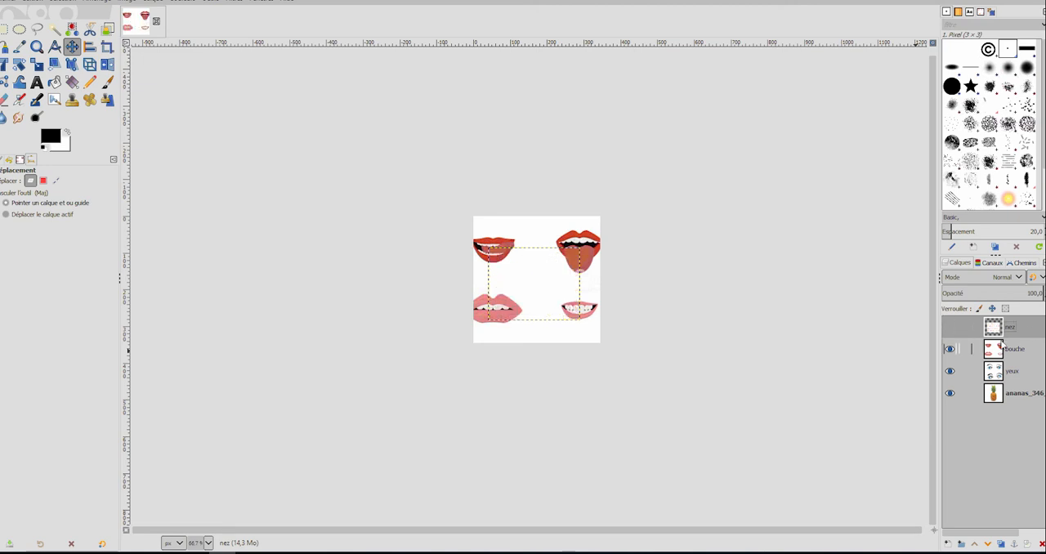
pyautogui.click(1019, 351)
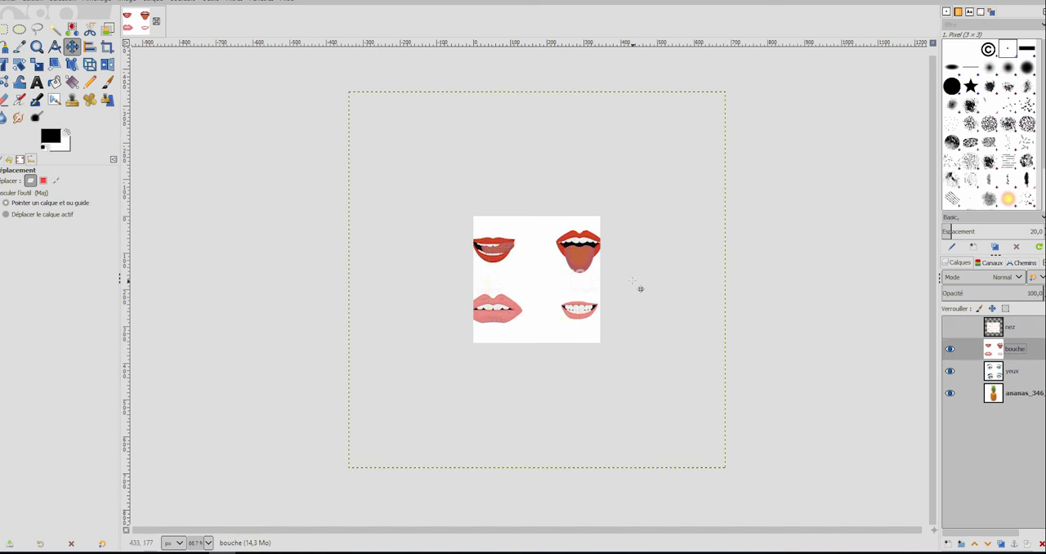
pyautogui.click(36, 64)
pyautogui.click(521, 278)
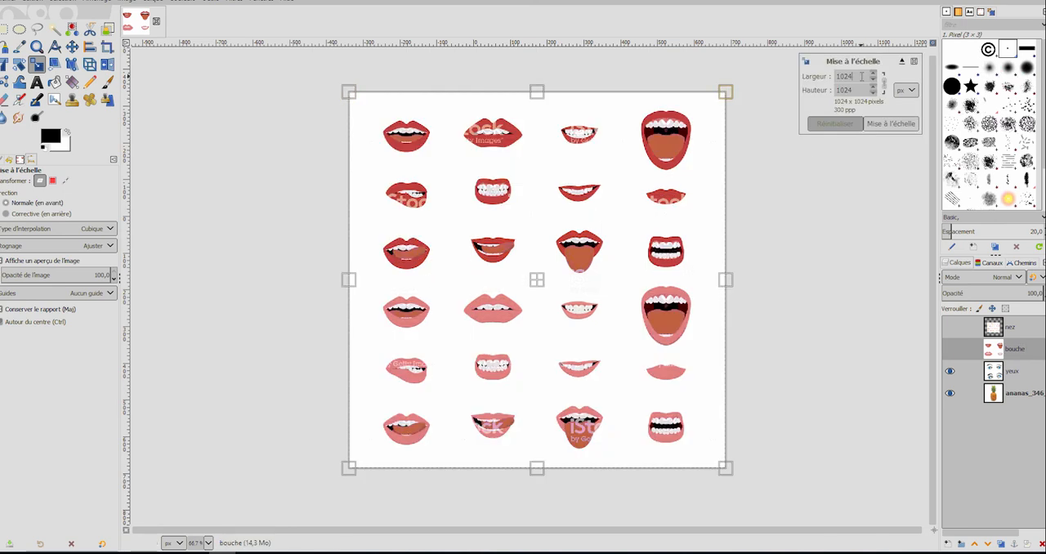
pyautogui.press('Return')
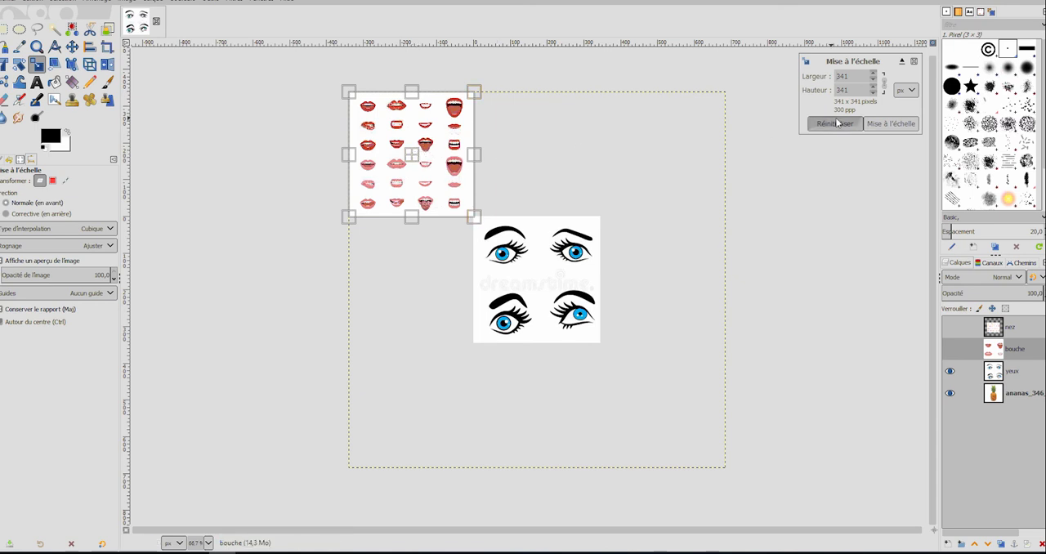
pyautogui.click(894, 128)
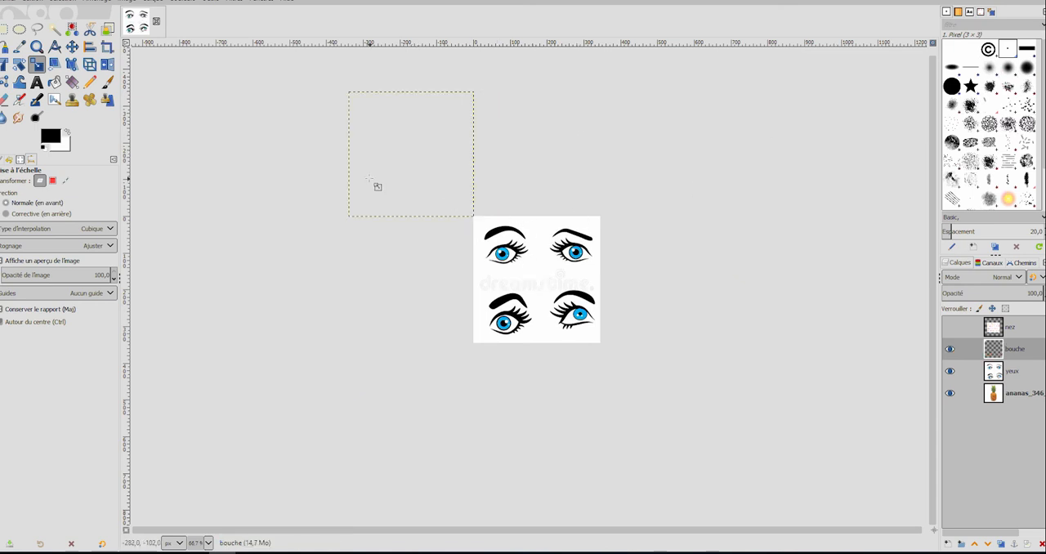
# Move the bouche layer over the image canvas and hide it.
pyautogui.click(72, 47)
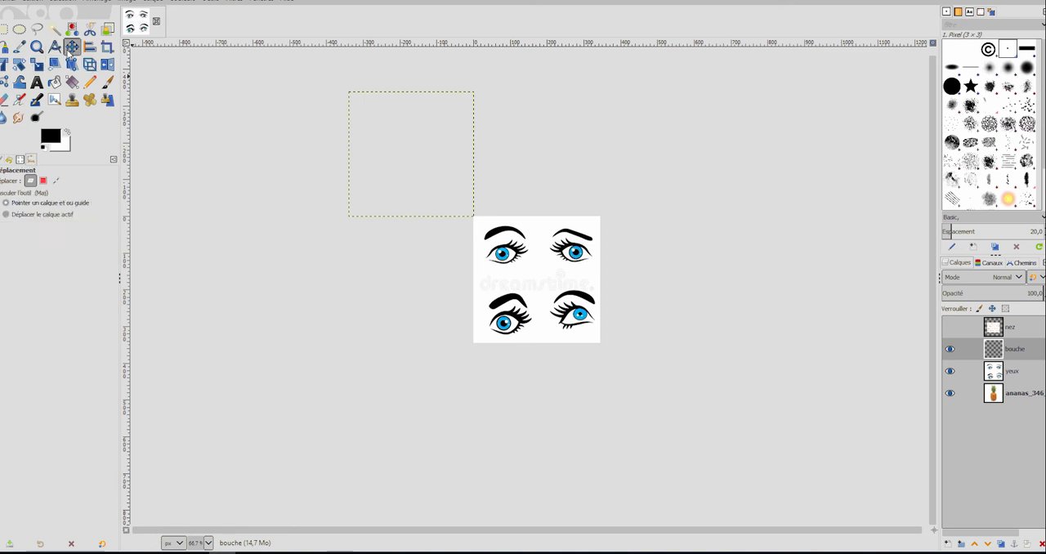
pyautogui.moveTo(456, 206); pyautogui.dragTo(586, 335)
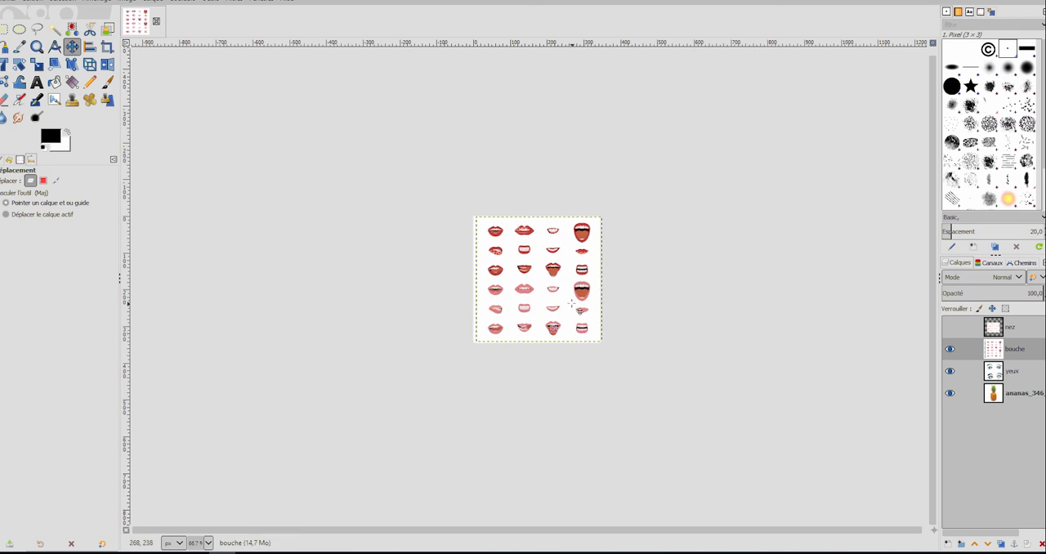
pyautogui.click(951, 350)
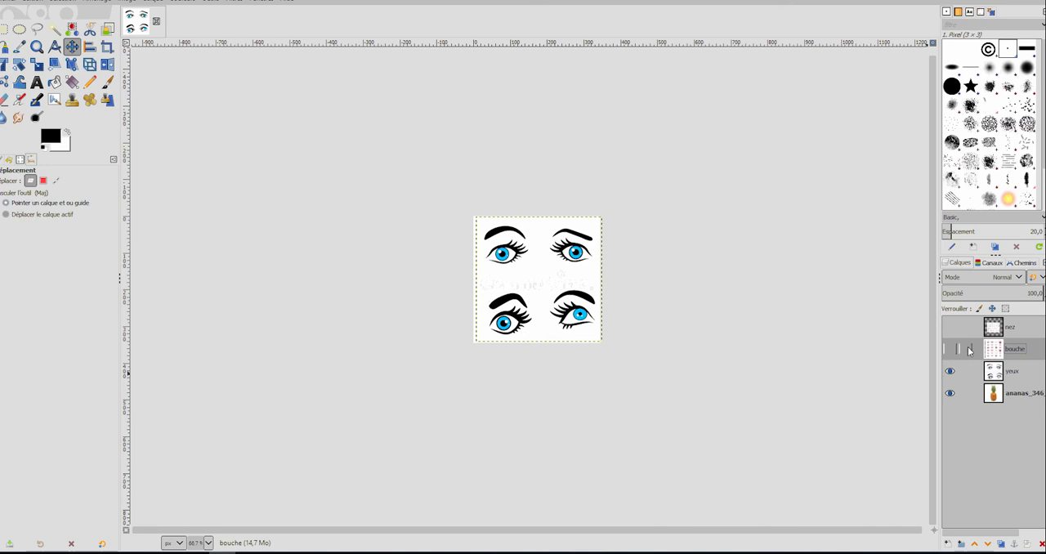
# Scale the yeux layer by half to 400 × 400 px and move it over the image canvas.
pyautogui.click(1027, 375)
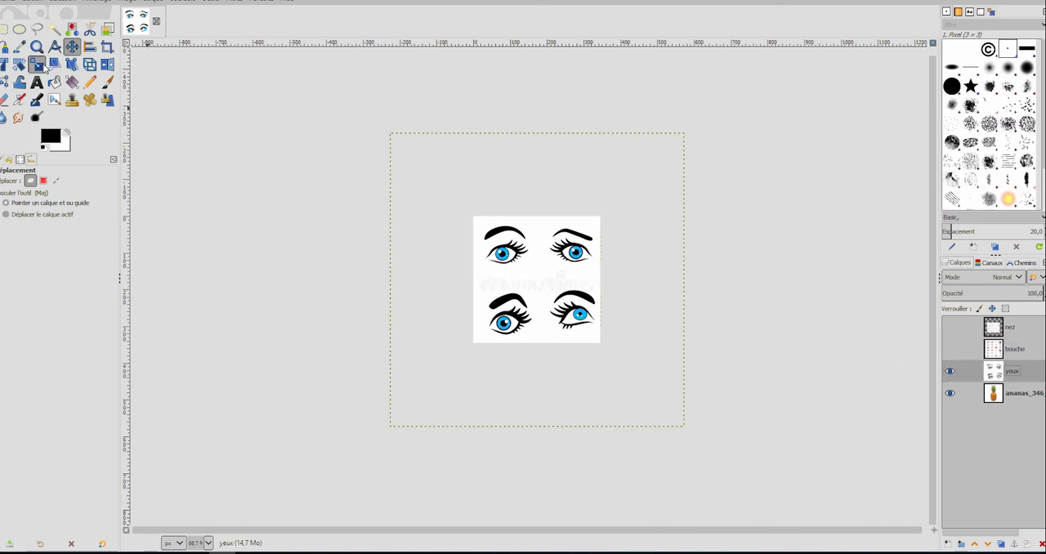
pyautogui.click(36, 65)
pyautogui.click(550, 265)
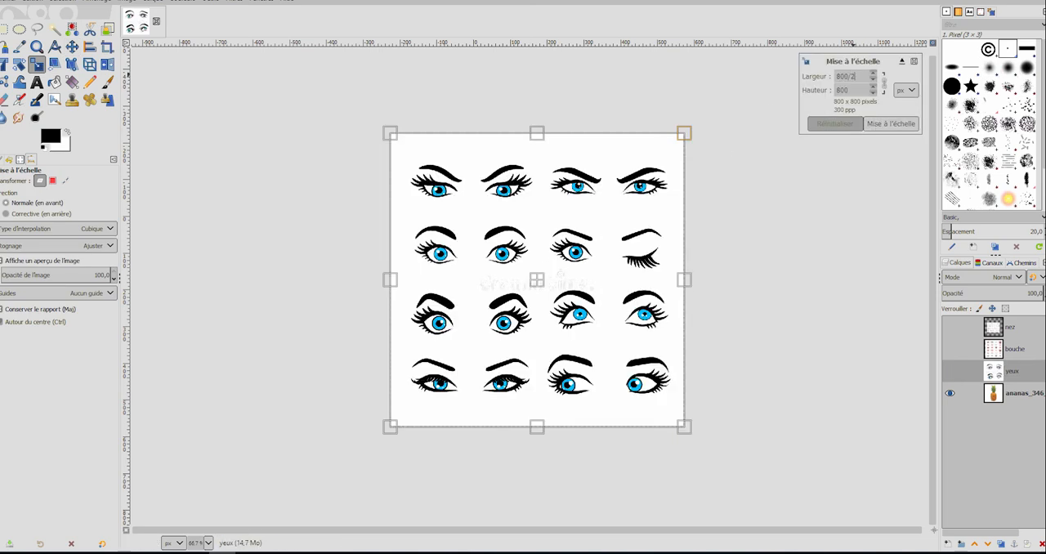
pyautogui.press('Return')
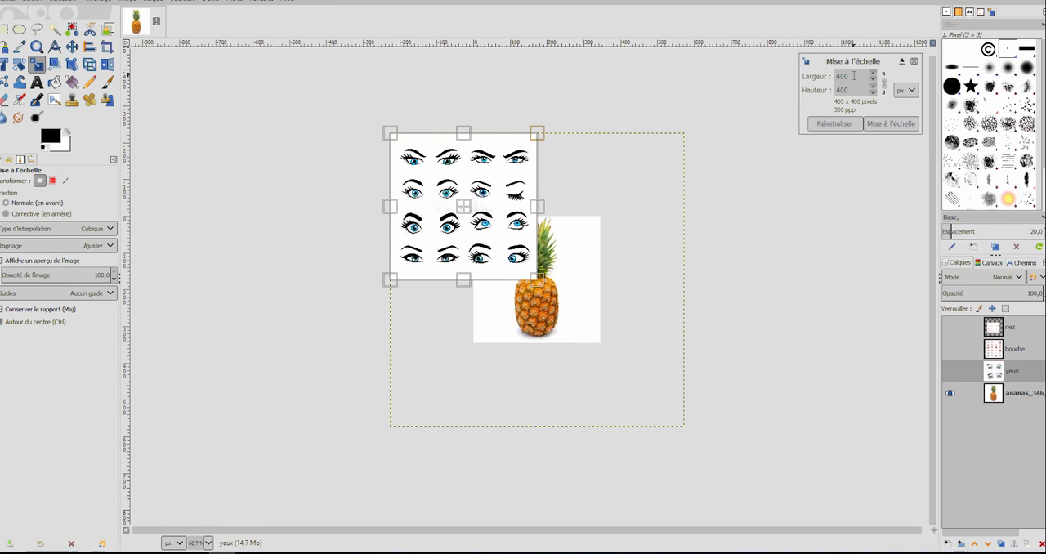
pyautogui.click(883, 123)
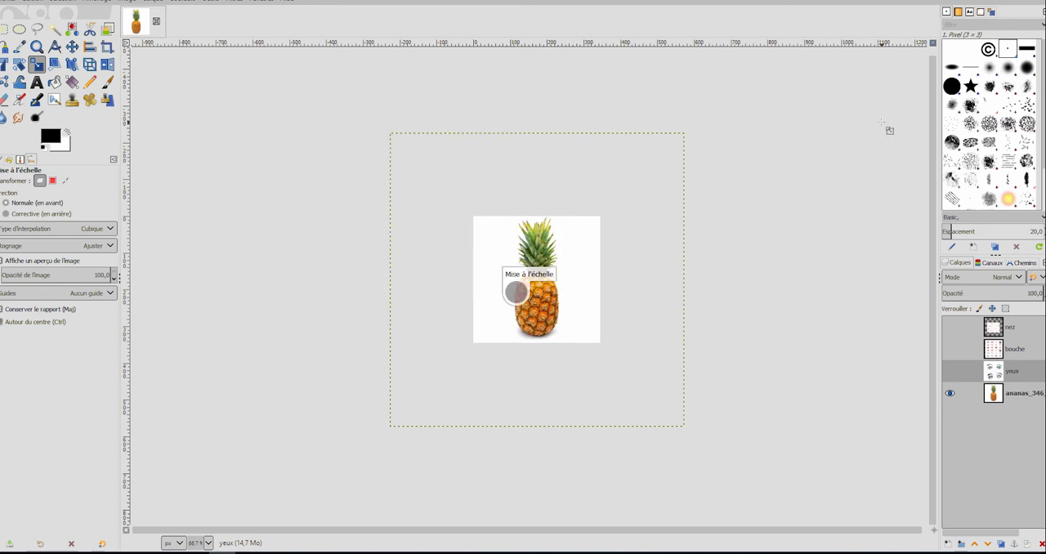
pyautogui.click(73, 48)
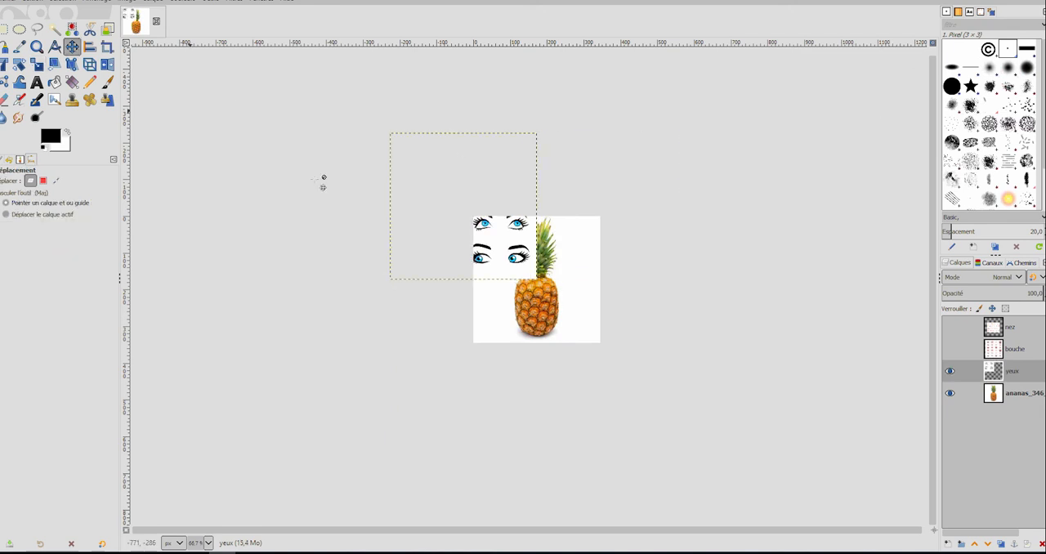
pyautogui.moveTo(493, 252); pyautogui.dragTo(530, 280)
pyautogui.moveTo(553, 306); pyautogui.dragTo(561, 317)
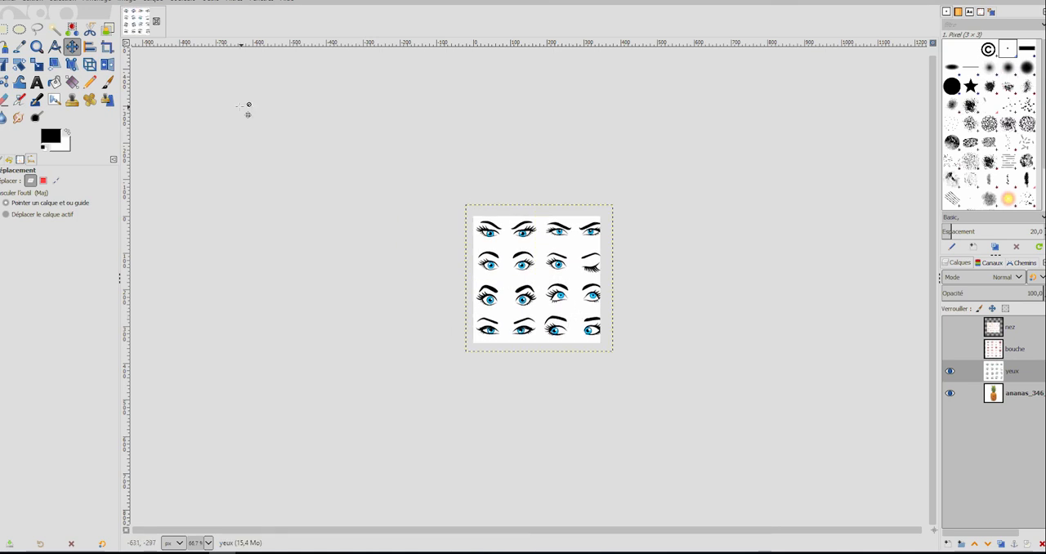
# Scale the yeux layer by half again to 200 × 200 px and move it partly over the pineapple.
pyautogui.click(37, 66)
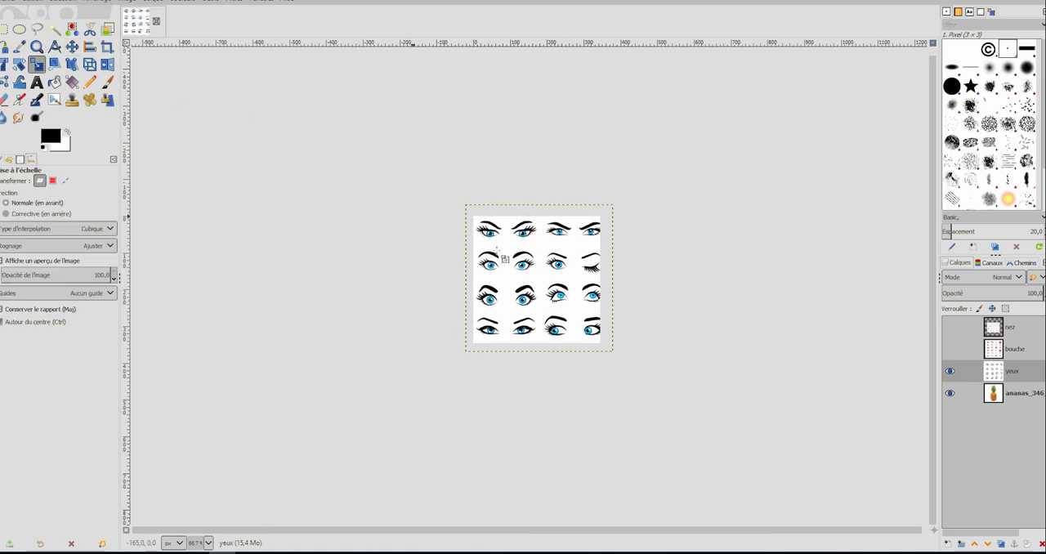
pyautogui.click(557, 291)
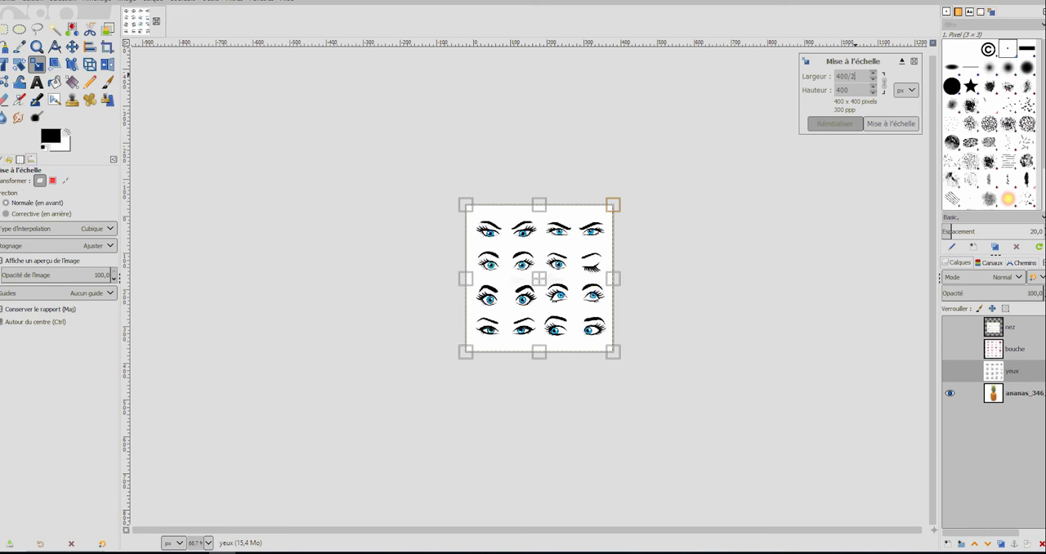
pyautogui.write('/2')
pyautogui.press('Return')
pyautogui.click(870, 123)
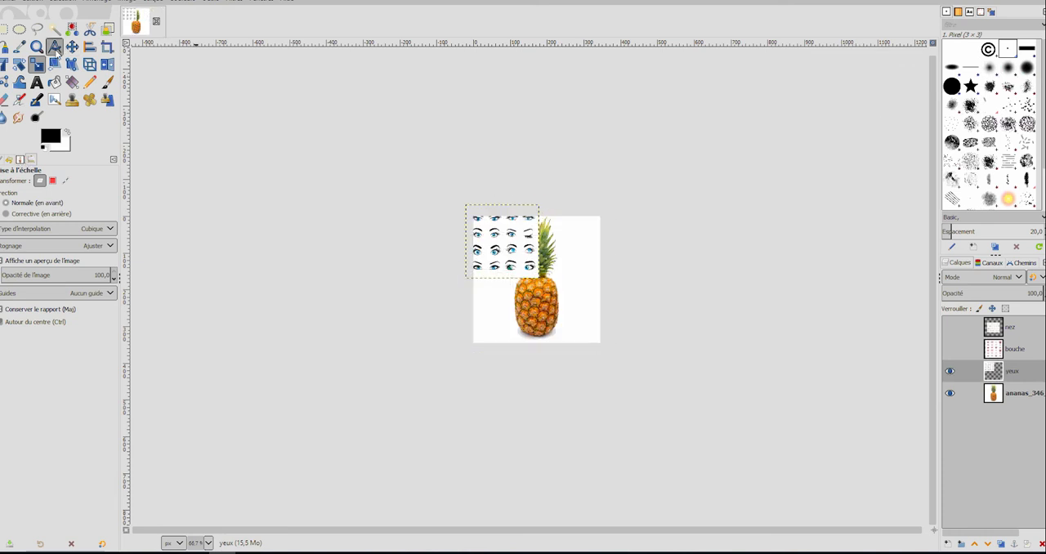
pyautogui.click(71, 47)
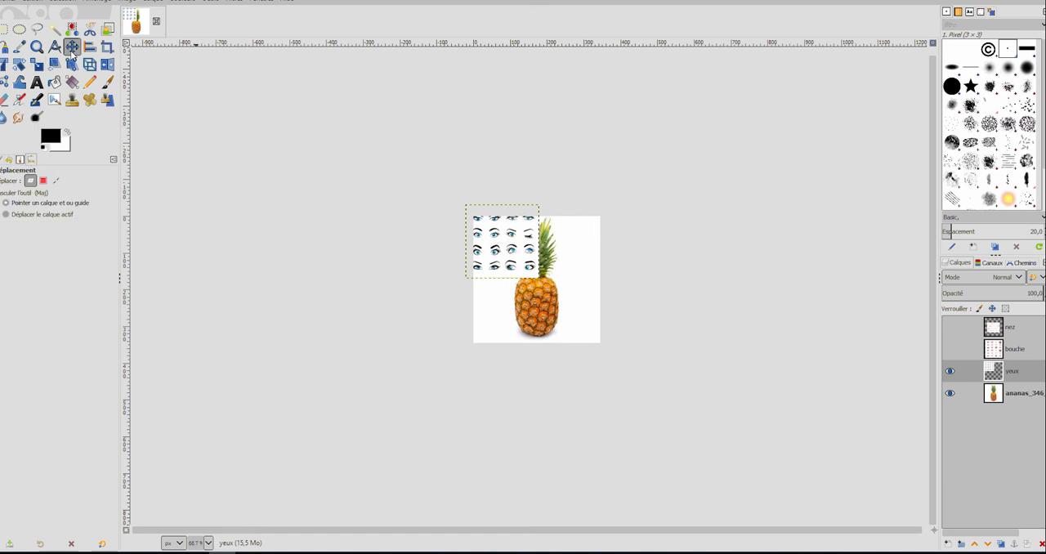
pyautogui.moveTo(505, 243); pyautogui.dragTo(564, 284)
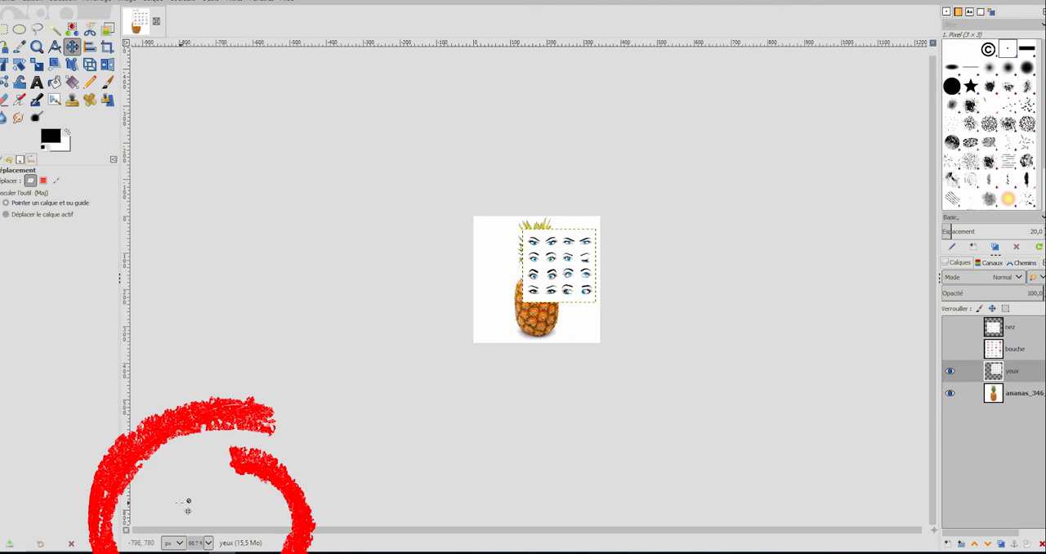
# Select the white background of the yeux layer with the contiguous selection tool and delete it.
pyautogui.click(208, 543)
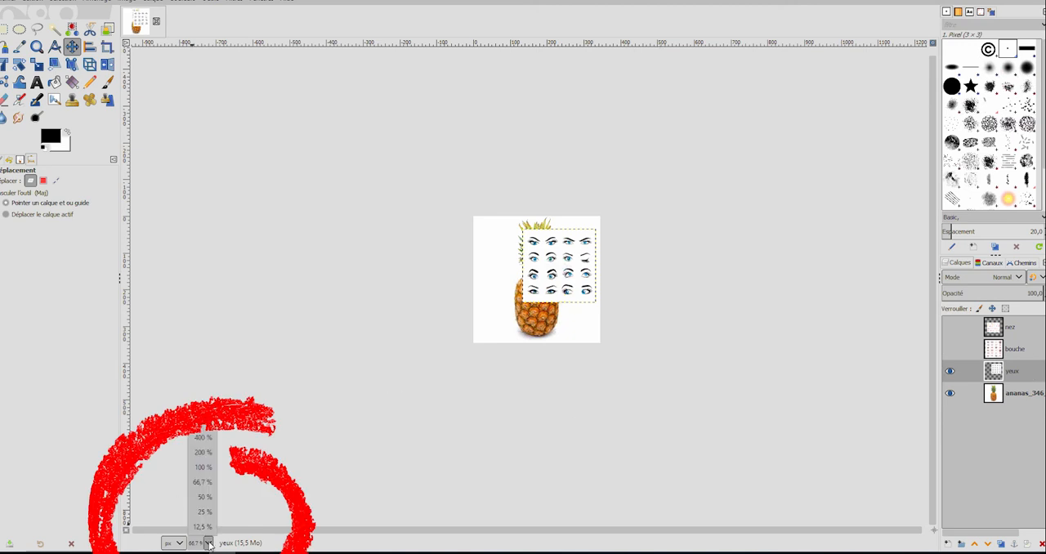
pyautogui.click(203, 466)
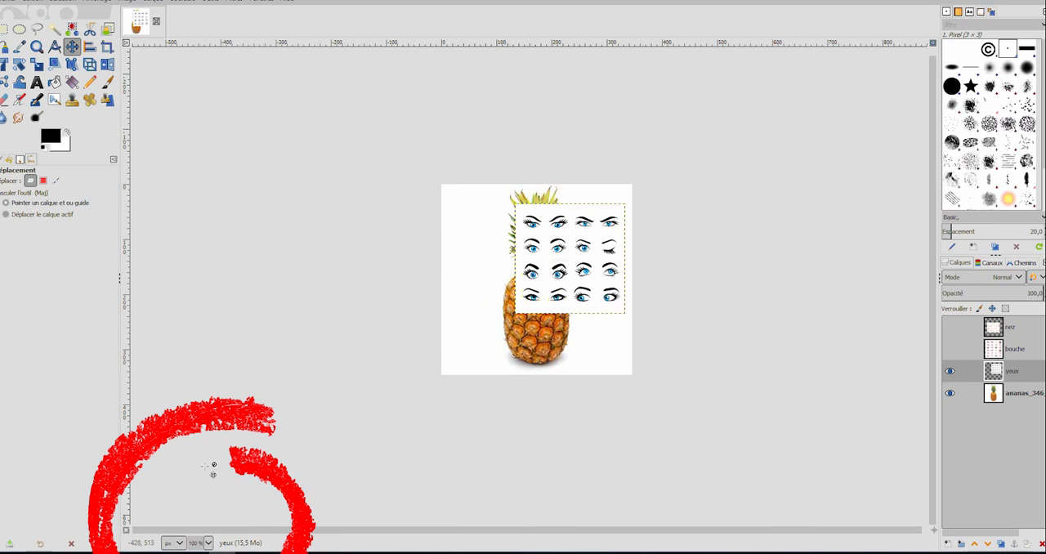
pyautogui.click(209, 544)
pyautogui.click(217, 452)
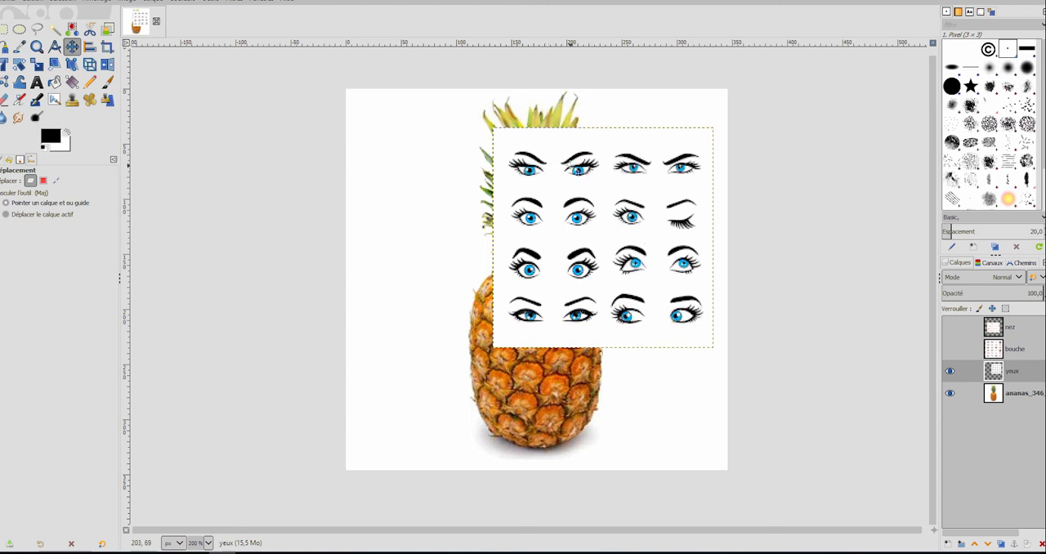
pyautogui.rightClick(1016, 374)
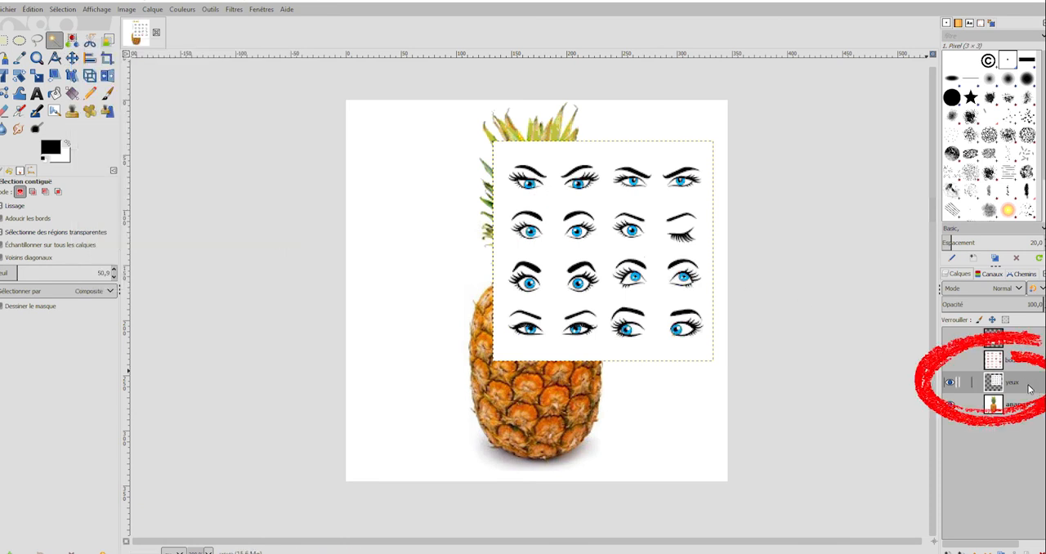
pyautogui.click(554, 198)
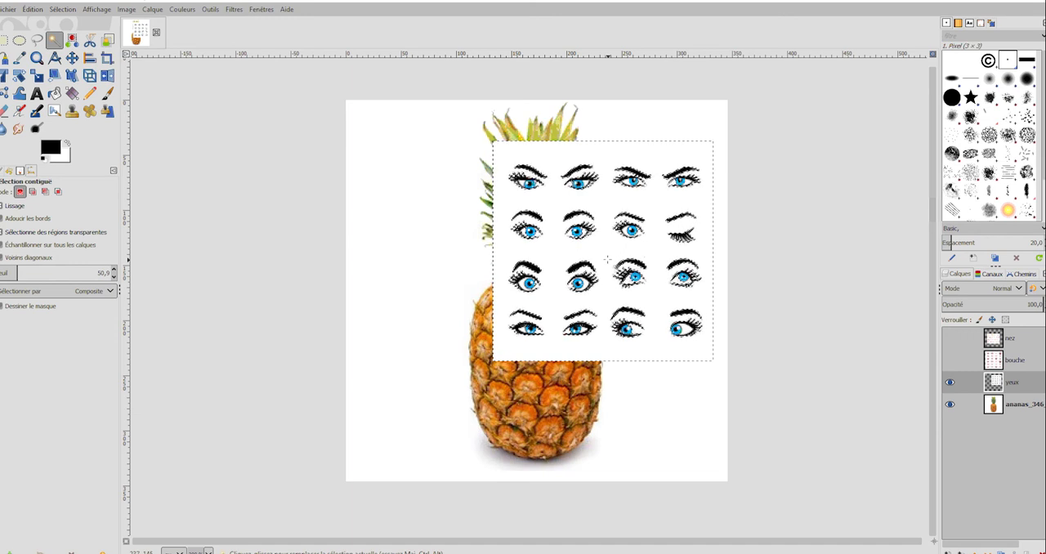
pyautogui.press('Delete')
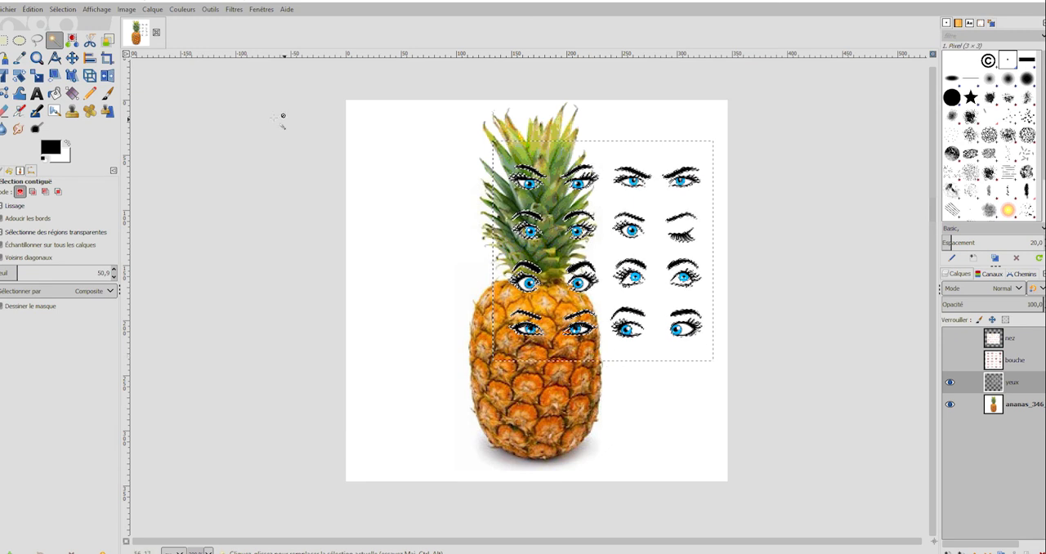
# Clear the selection, then hide the pineapple layer to check the cut-out eyes and show it again.
pyautogui.click(62, 9)
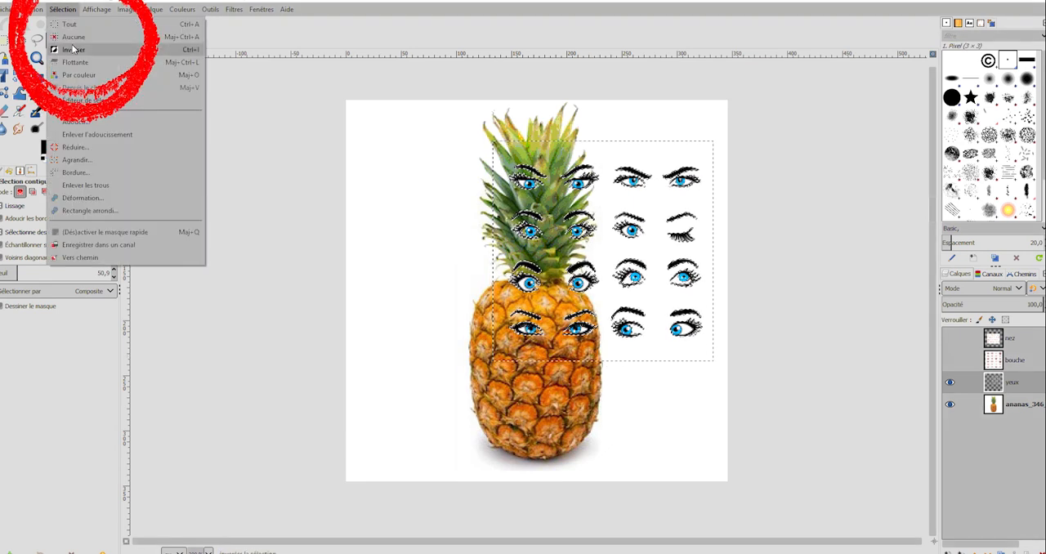
pyautogui.click(73, 37)
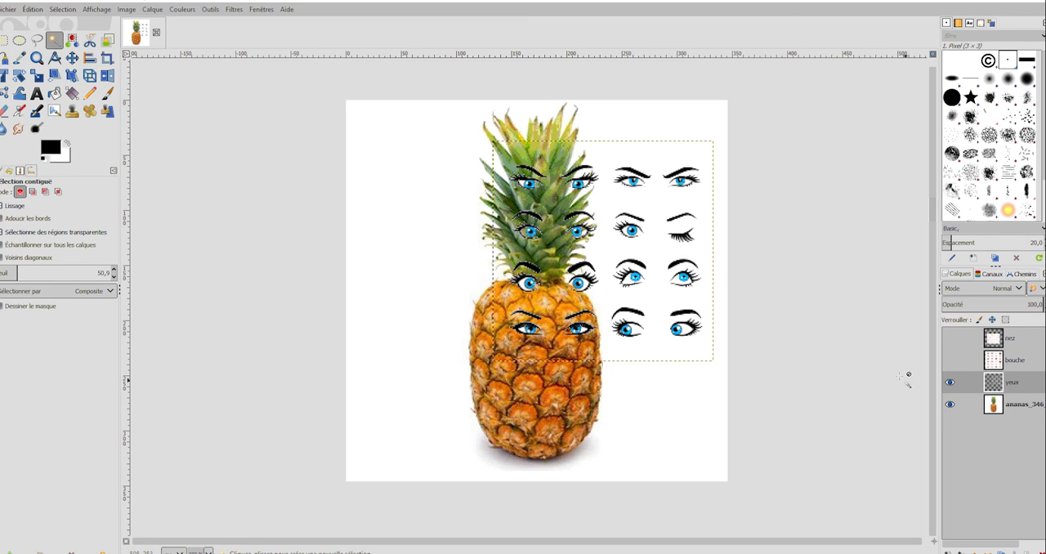
pyautogui.click(950, 405)
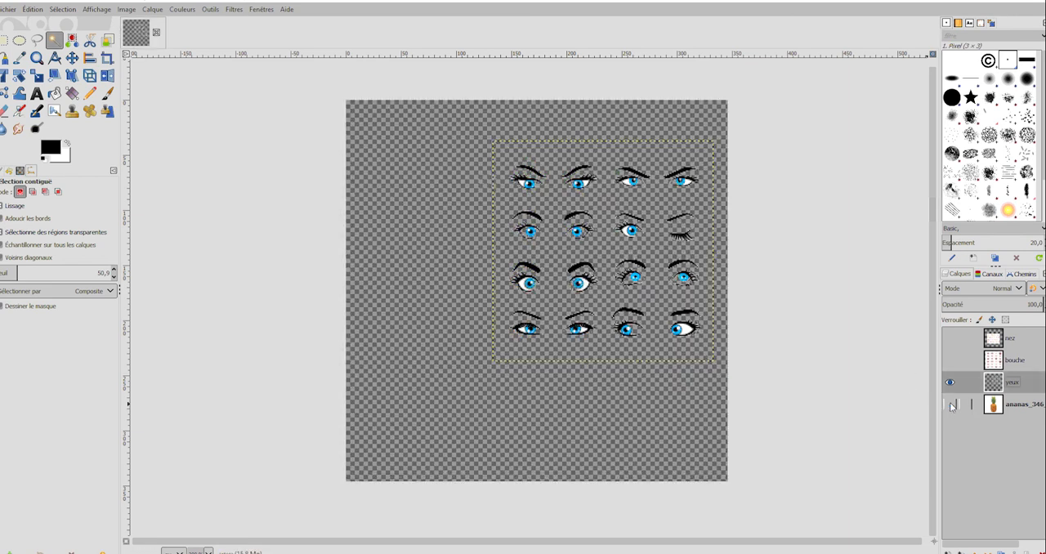
pyautogui.click(951, 405)
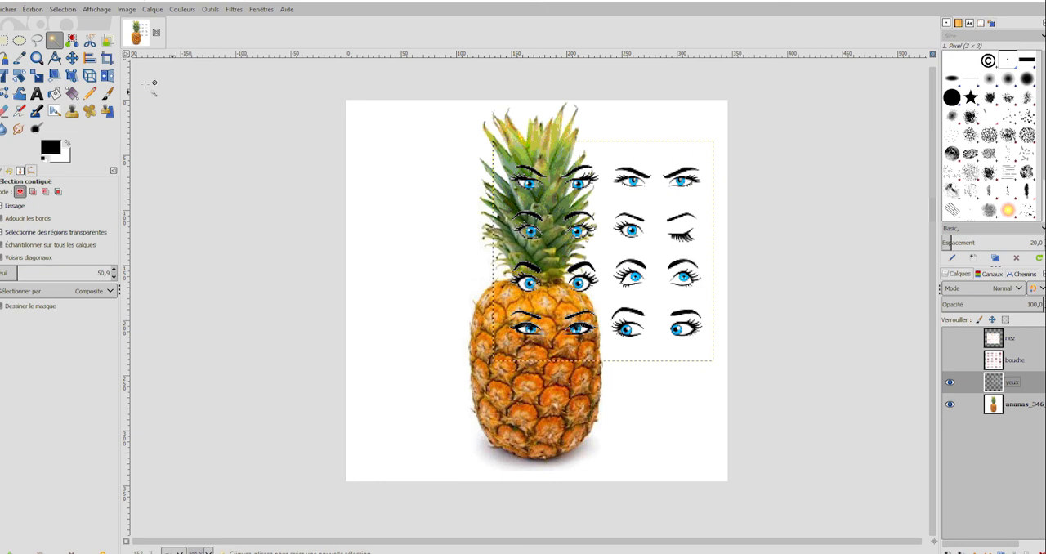
# Delete all eyes on the yeux layer except the winking pair in the second row, using rectangular selections.
pyautogui.click(4, 43)
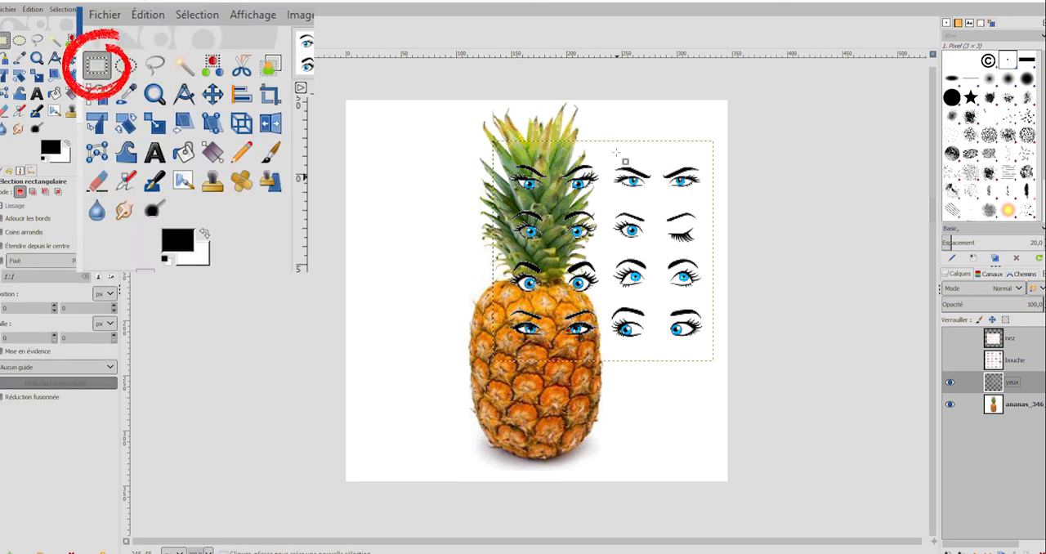
pyautogui.moveTo(500, 149); pyautogui.dragTo(708, 200)
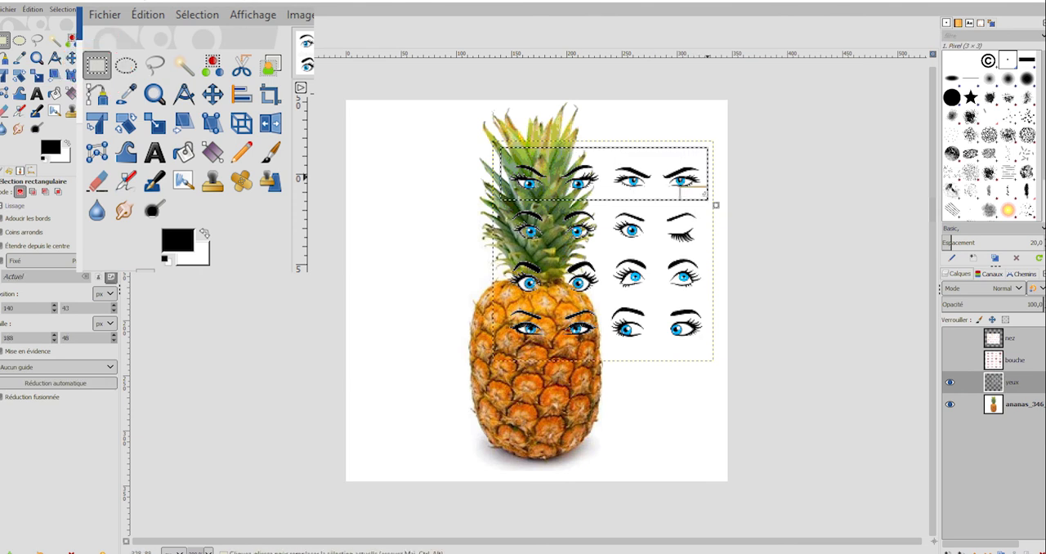
pyautogui.press('Delete')
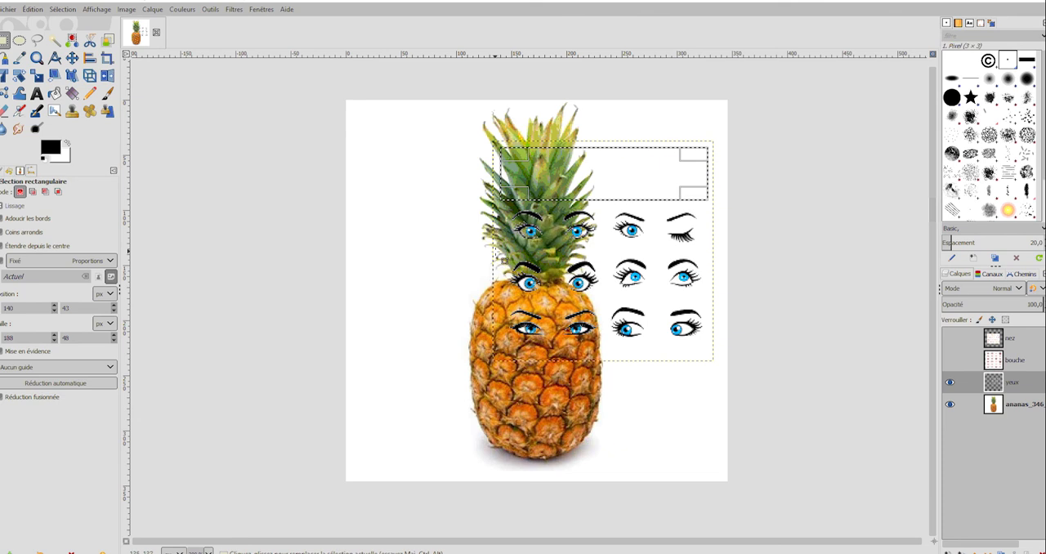
pyautogui.moveTo(499, 250); pyautogui.dragTo(716, 358)
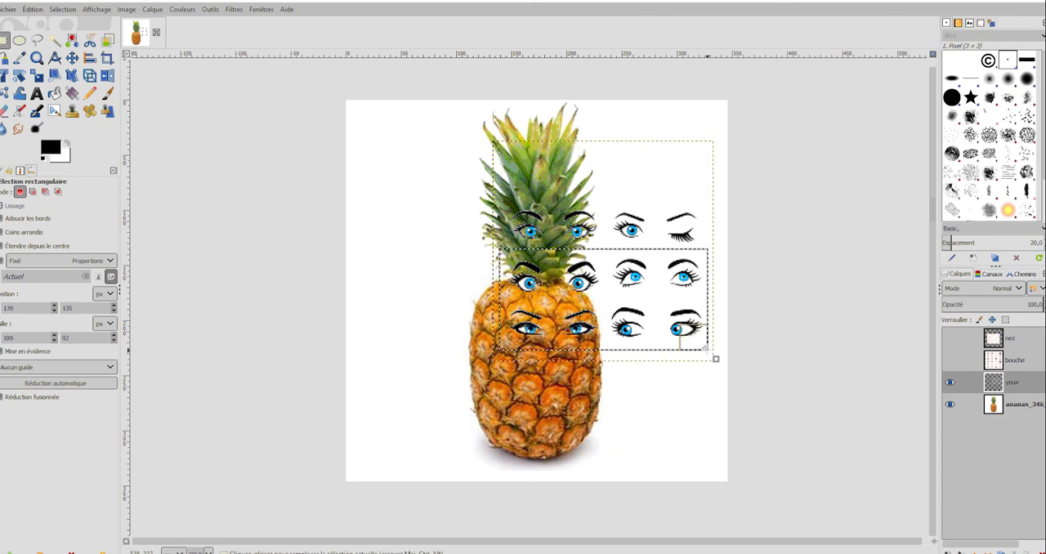
pyautogui.press('Delete')
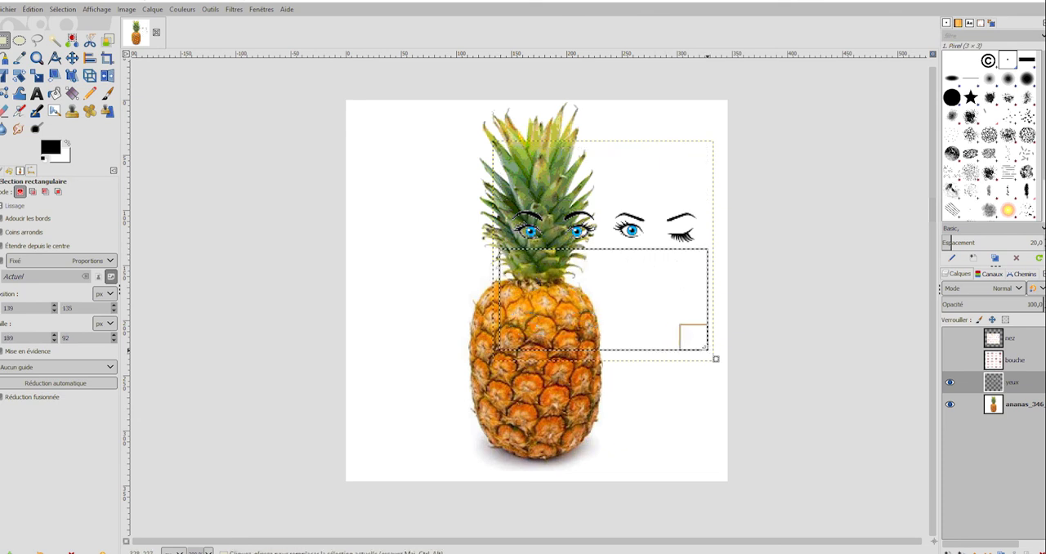
pyautogui.moveTo(507, 193); pyautogui.dragTo(610, 260)
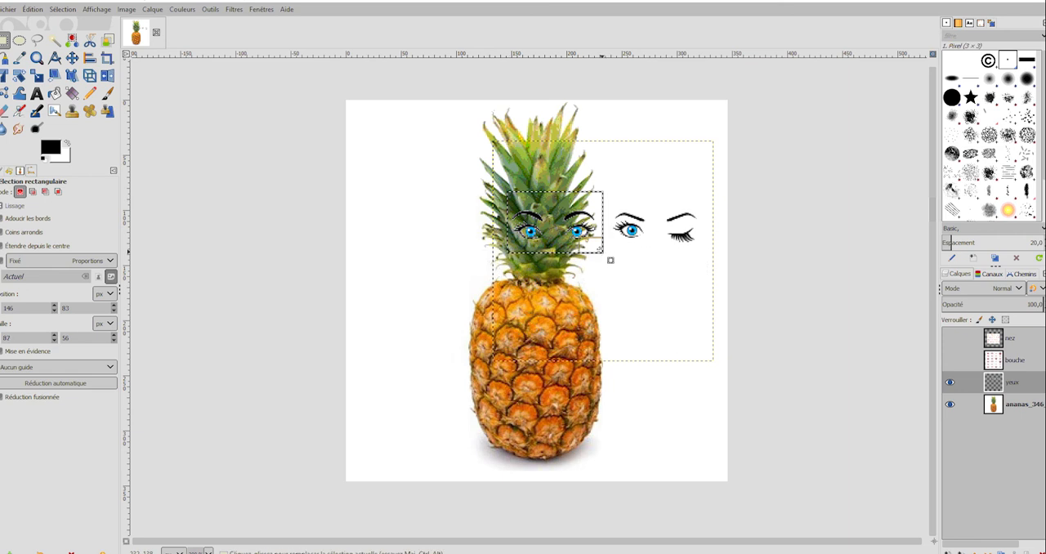
pyautogui.press('Delete')
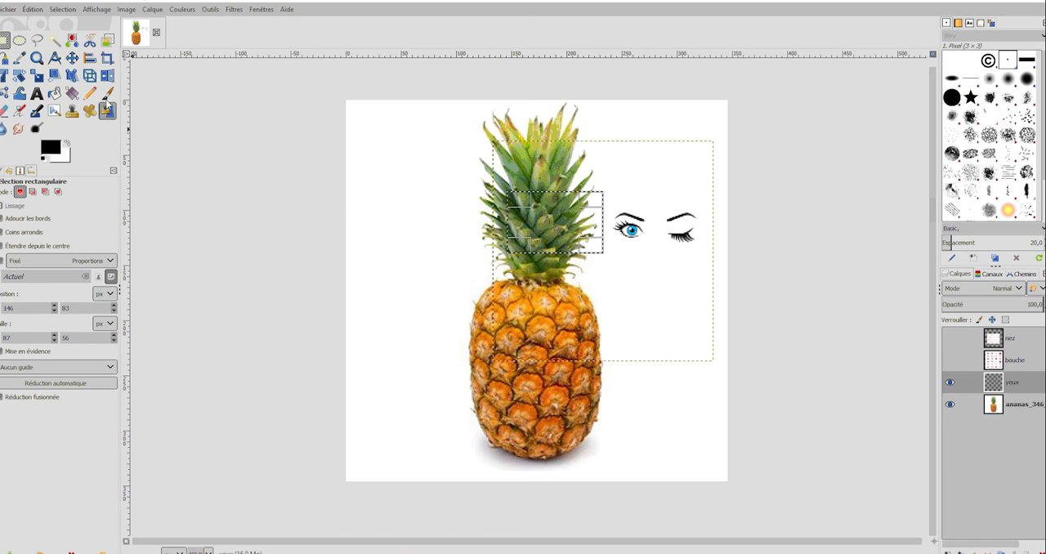
# Move the winking eyes onto the upper part of the pineapple's body and clear the selection.
pyautogui.click(72, 57)
pyautogui.moveTo(631, 232); pyautogui.dragTo(516, 342)
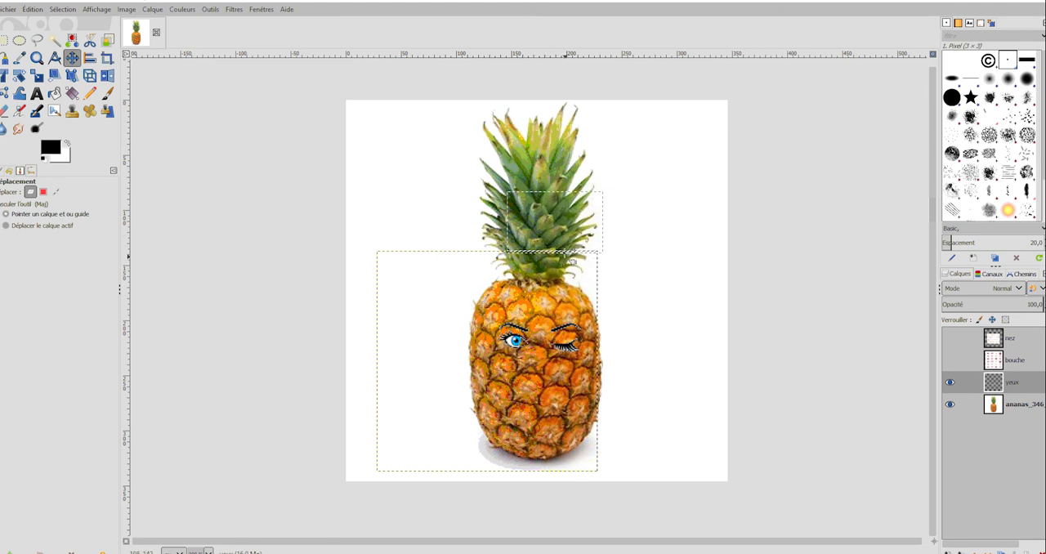
pyautogui.click(65, 12)
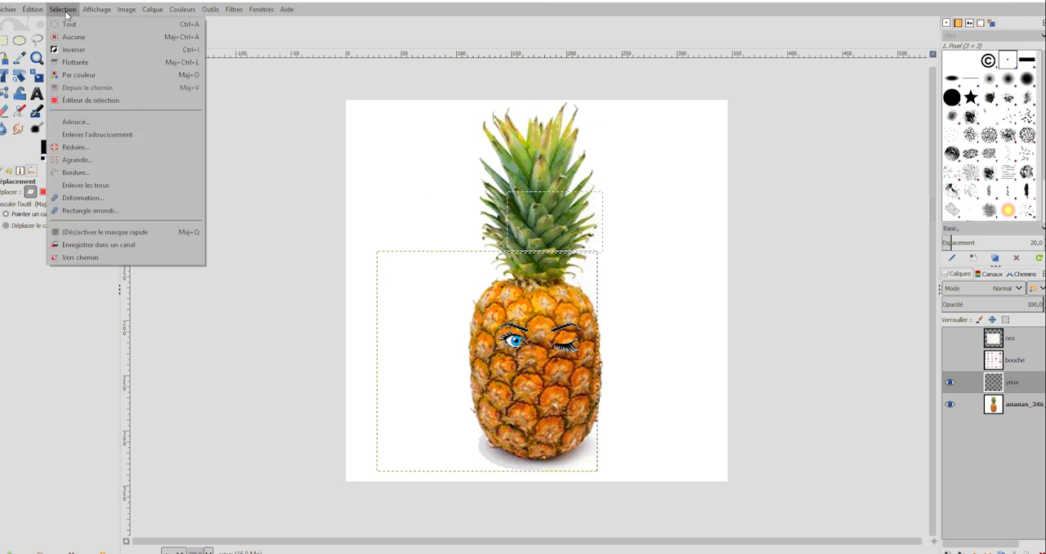
pyautogui.click(67, 37)
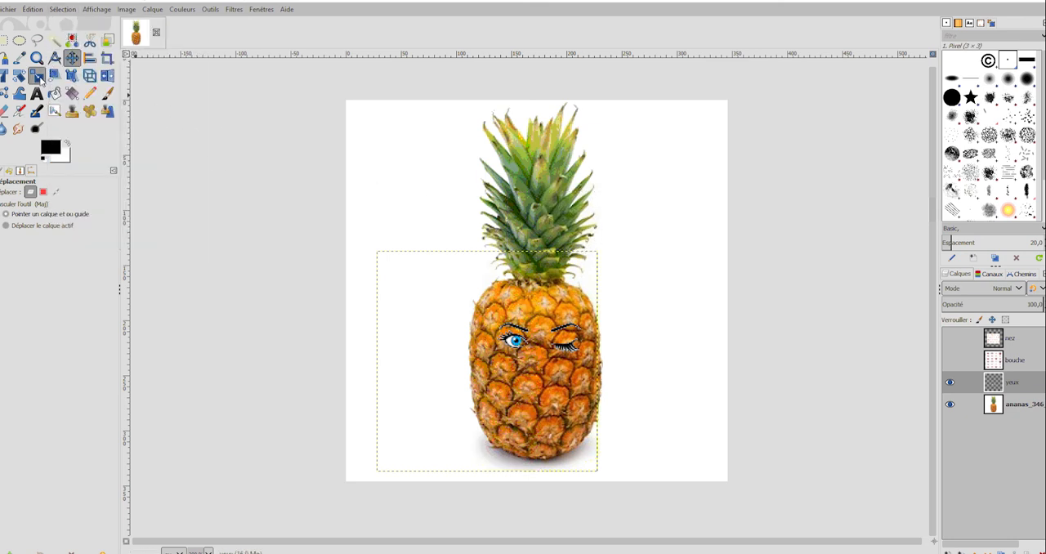
# Enlarge the yeux layer proportionally to about 278 px, then move the winking eyes back onto the pineapple's upper body.
pyautogui.click(39, 79)
pyautogui.click(535, 365)
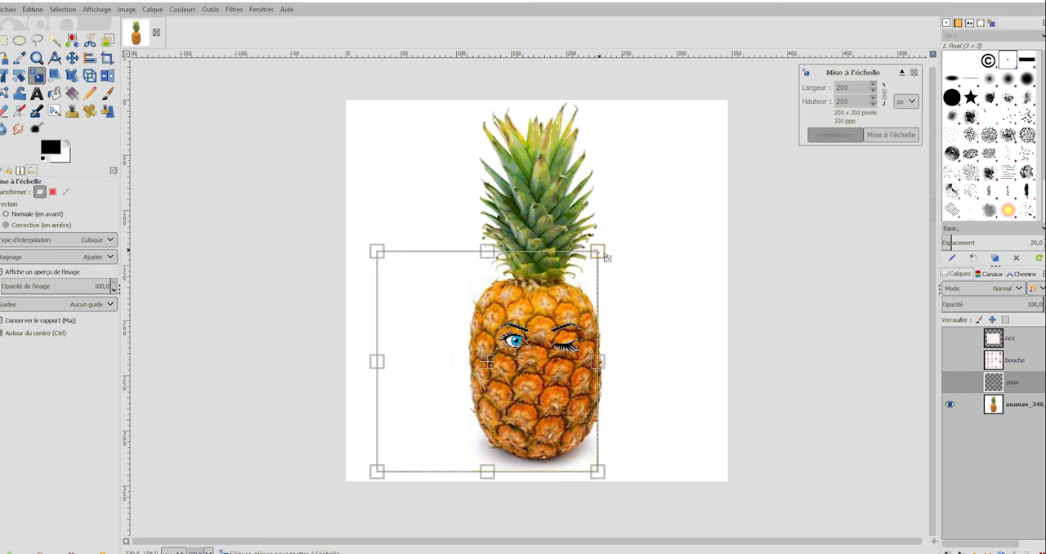
pyautogui.moveTo(606, 258); pyautogui.dragTo(651, 227)
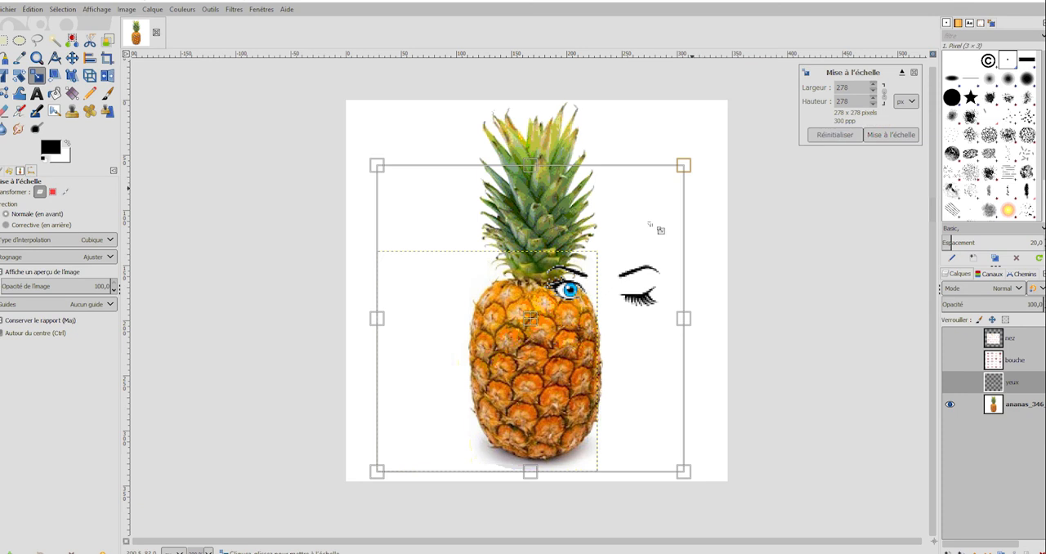
pyautogui.click(73, 58)
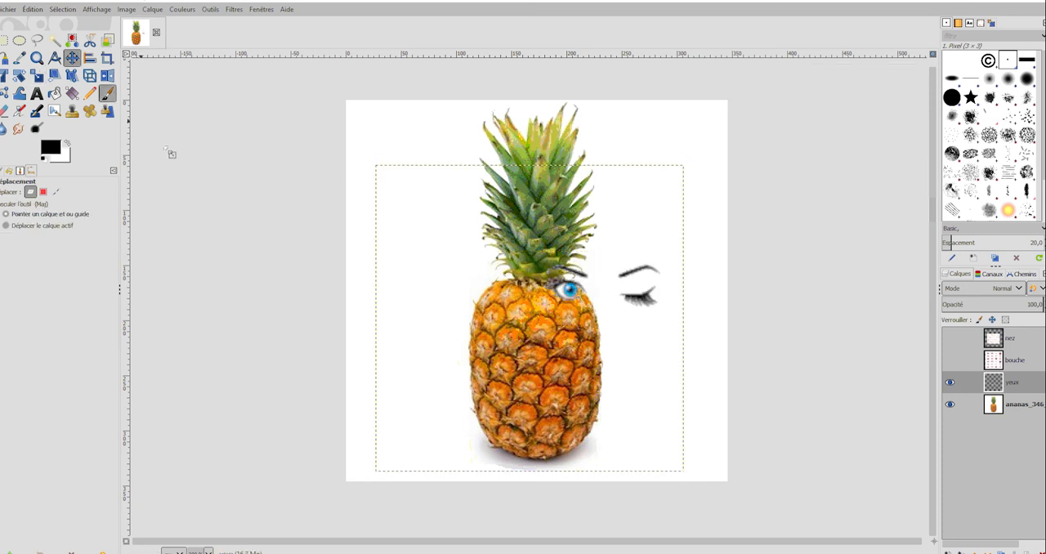
pyautogui.moveTo(572, 293); pyautogui.dragTo(509, 342)
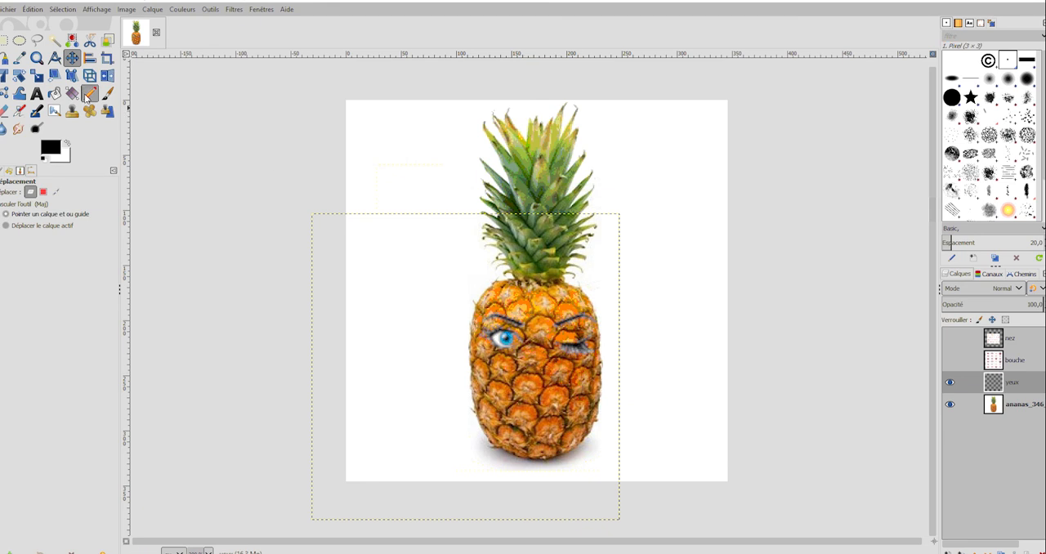
# Scale the yeux layer down to about 245 × 244 px and centre the eyes across the upper part of the pineapple's body.
pyautogui.click(37, 75)
pyautogui.click(508, 347)
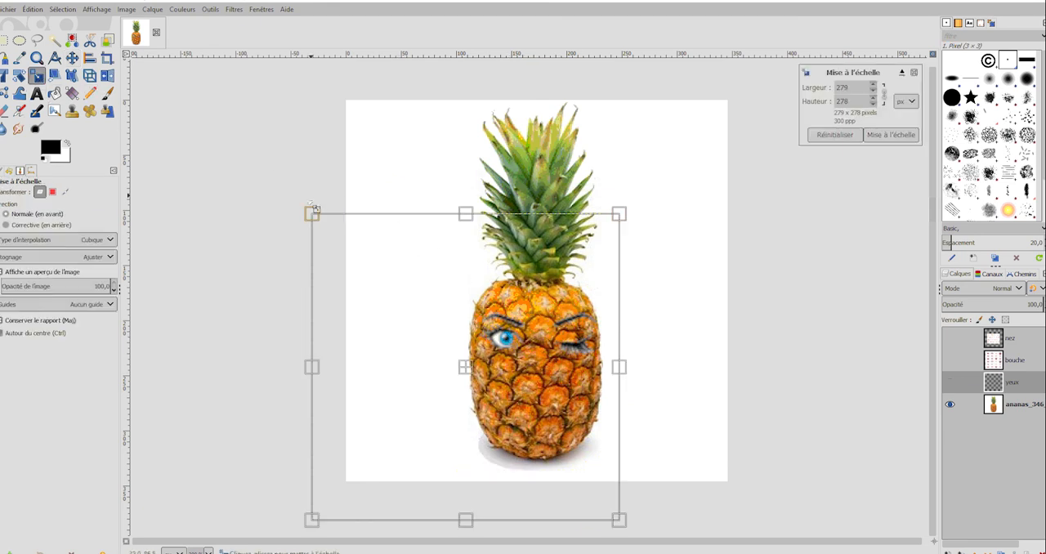
pyautogui.moveTo(313, 214); pyautogui.dragTo(354, 255)
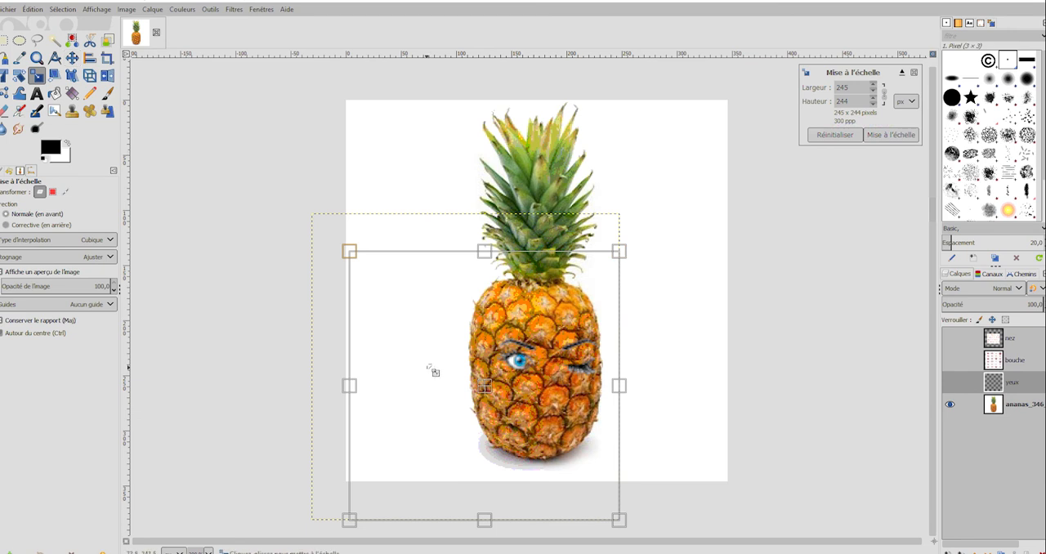
pyautogui.moveTo(485, 386); pyautogui.dragTo(471, 370)
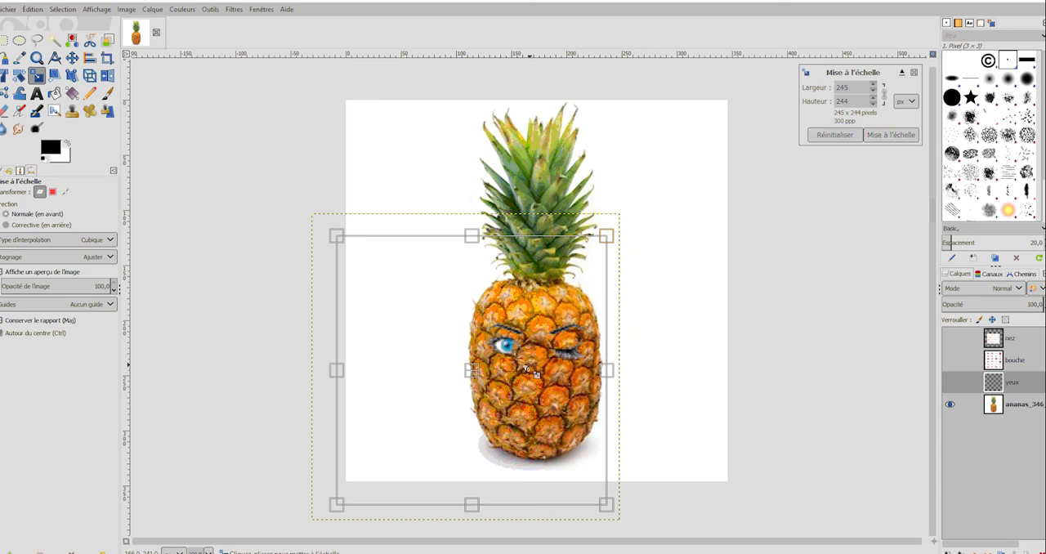
pyautogui.click(893, 136)
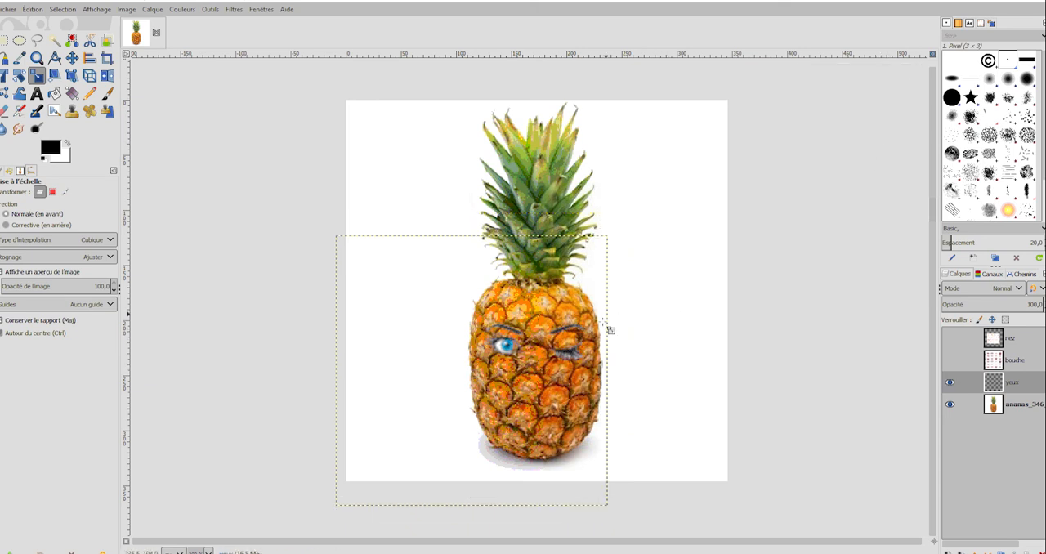
# Activate and show the bouche layer, then select its white background with the contiguous selection tool and delete it.
pyautogui.click(1035, 364)
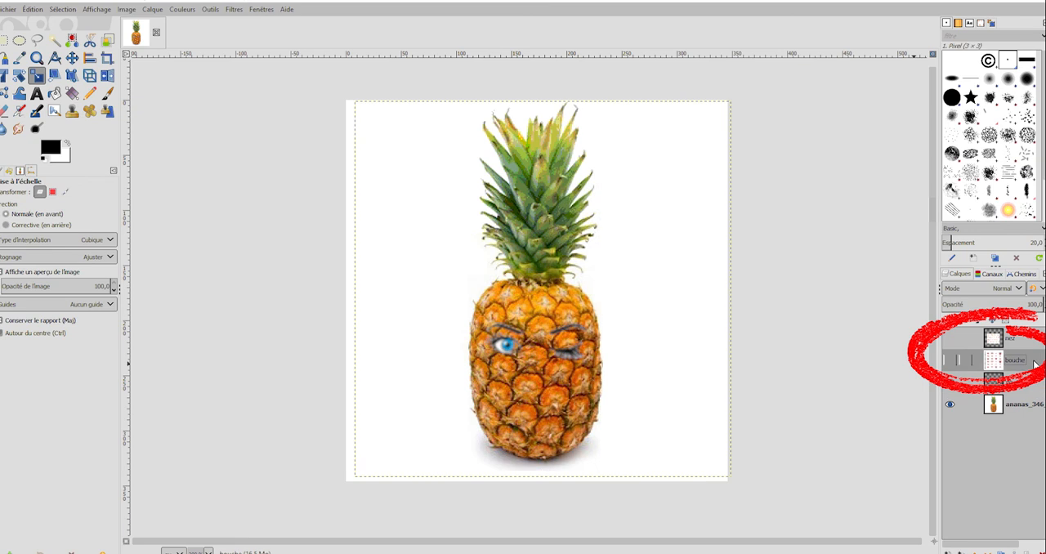
pyautogui.click(950, 361)
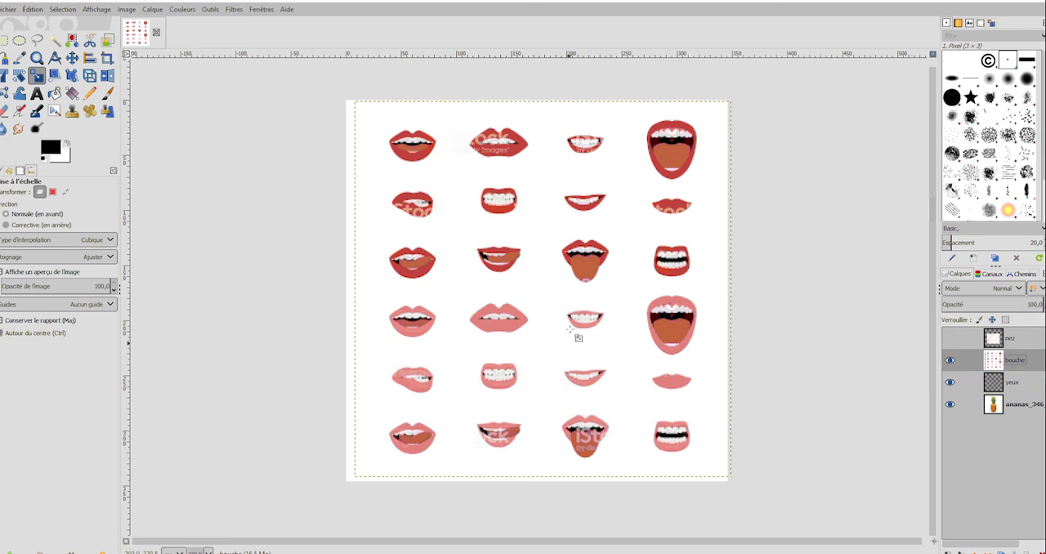
pyautogui.rightClick(1018, 365)
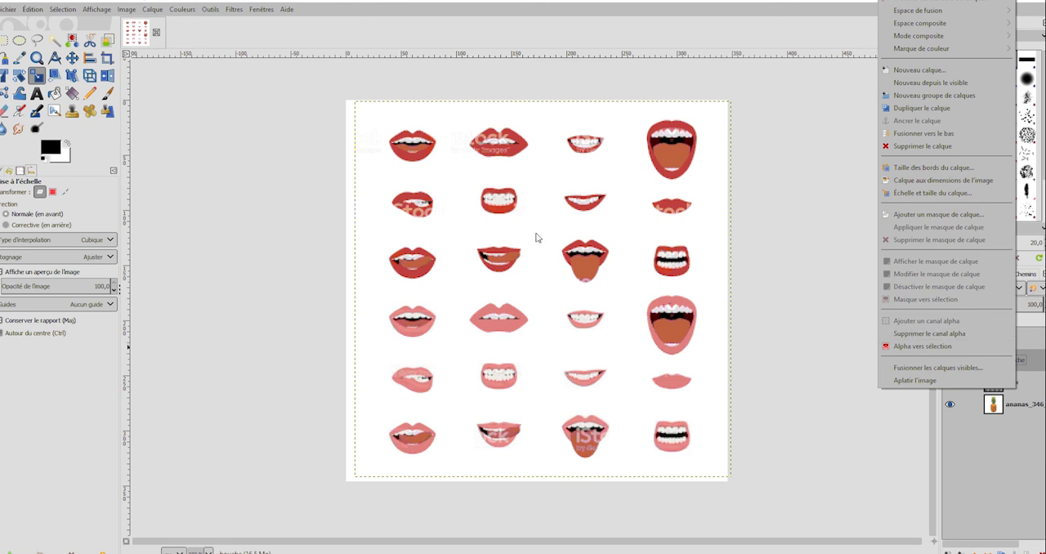
pyautogui.click(58, 45)
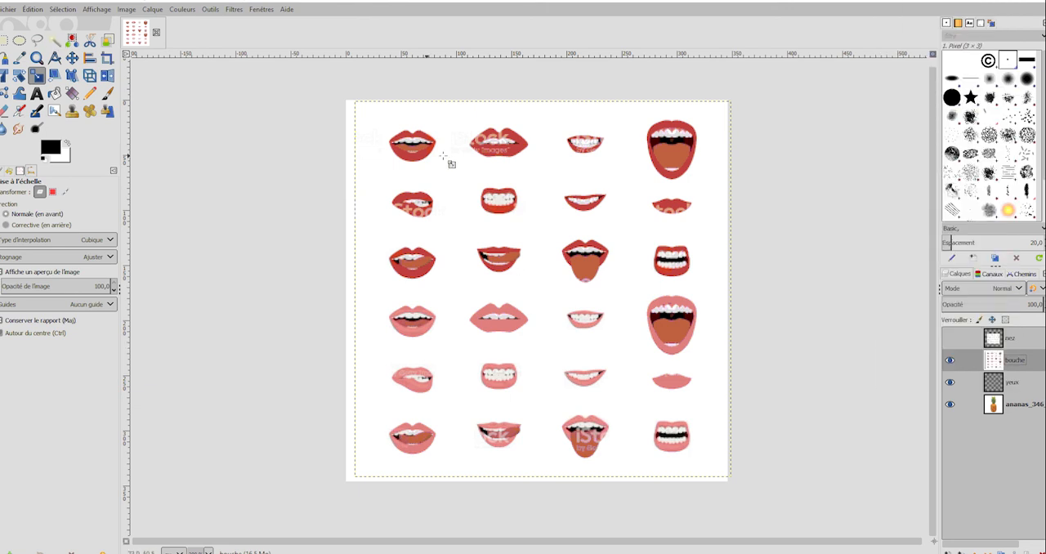
pyautogui.click(534, 178)
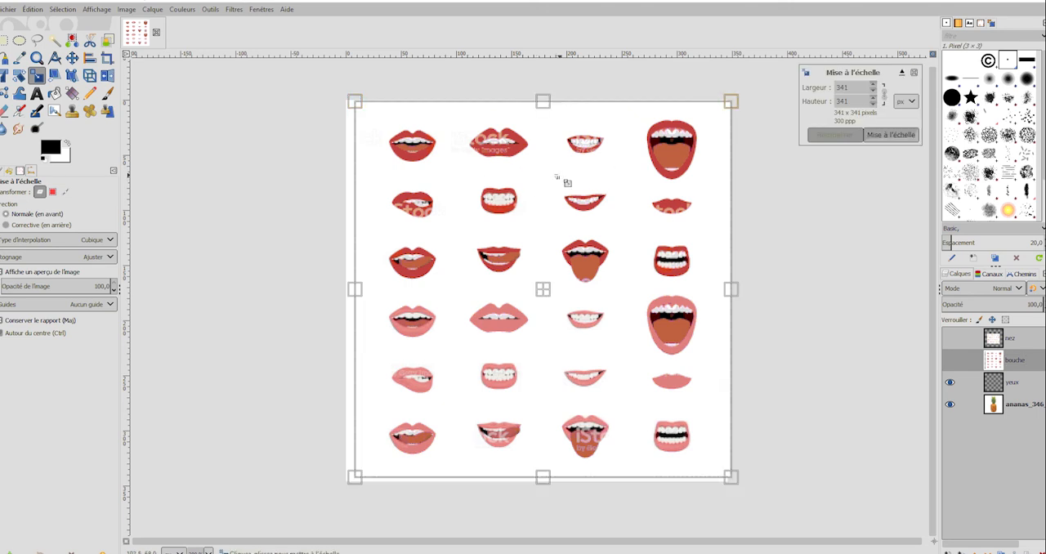
pyautogui.click(53, 41)
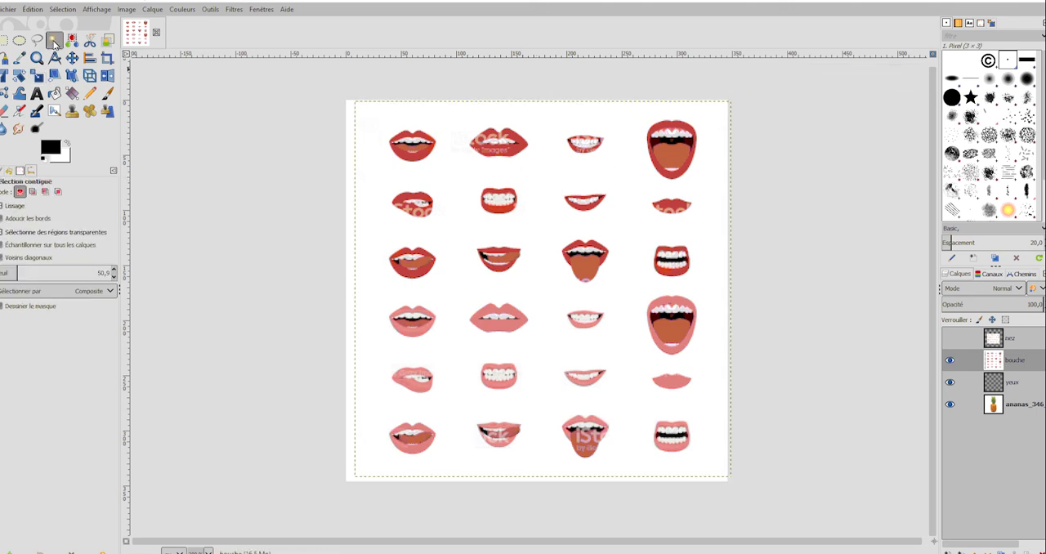
pyautogui.click(536, 175)
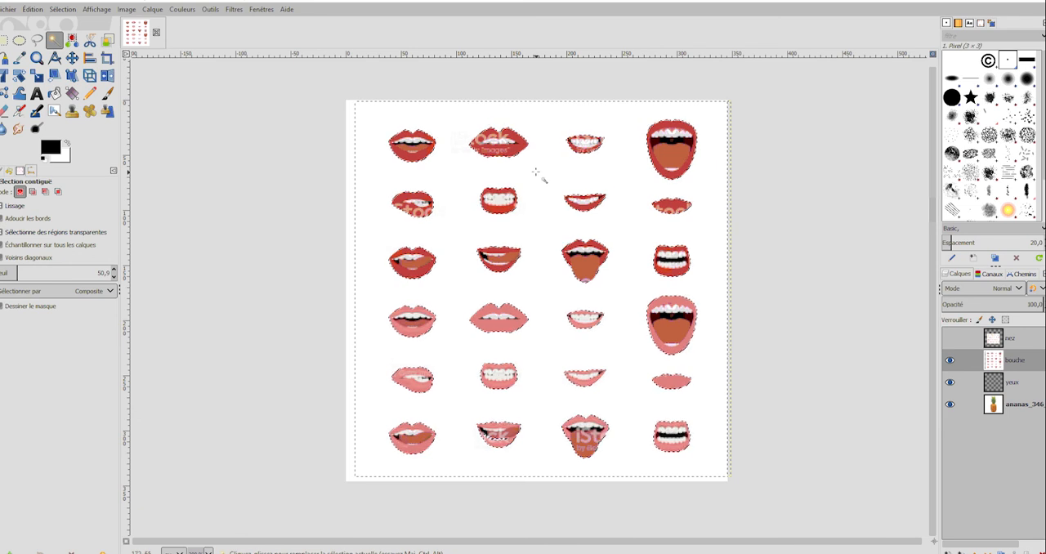
pyautogui.press('Delete')
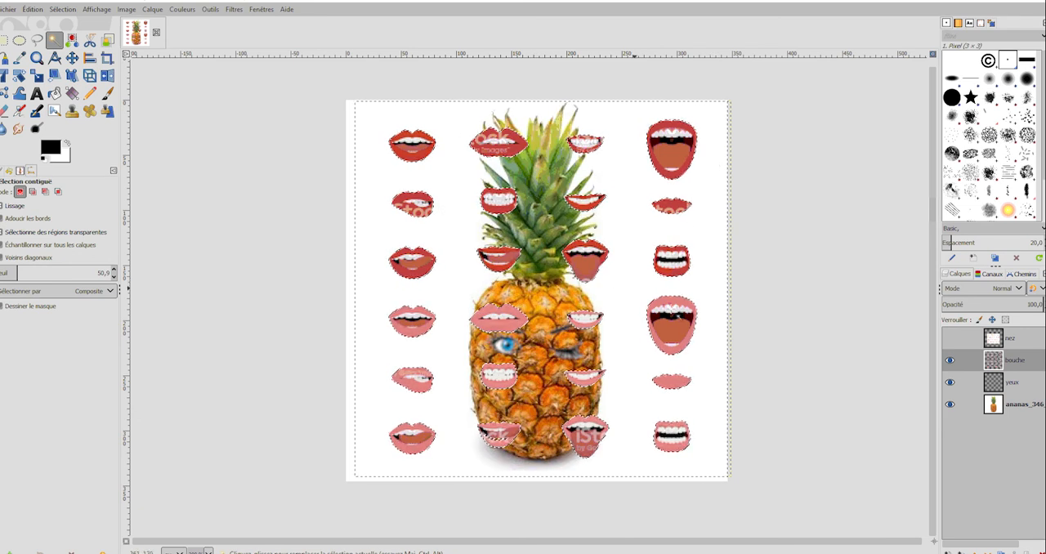
# Hide the pineapple layer to check the cut-out mouths and clear the selection.
pyautogui.click(951, 405)
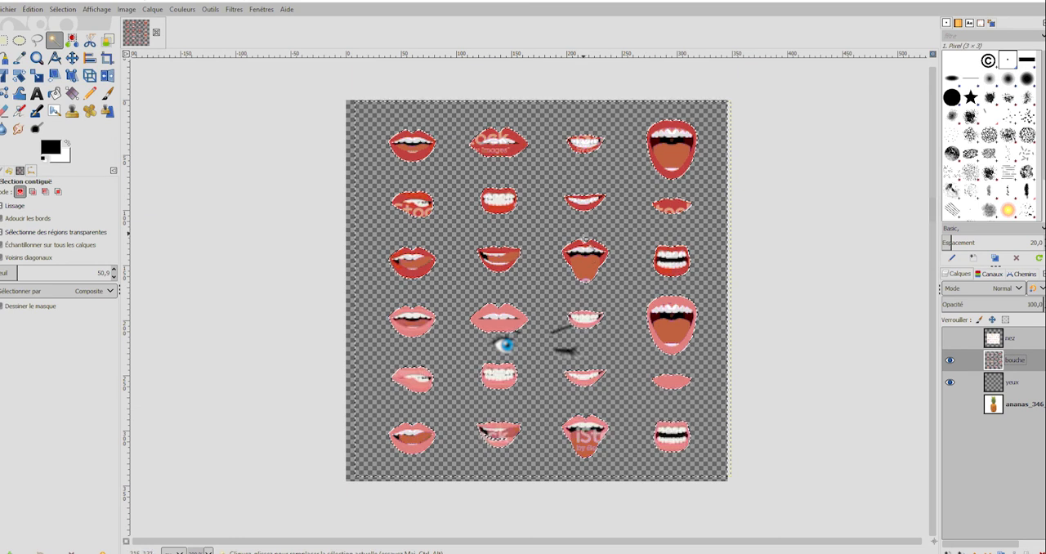
pyautogui.click(63, 9)
pyautogui.click(70, 36)
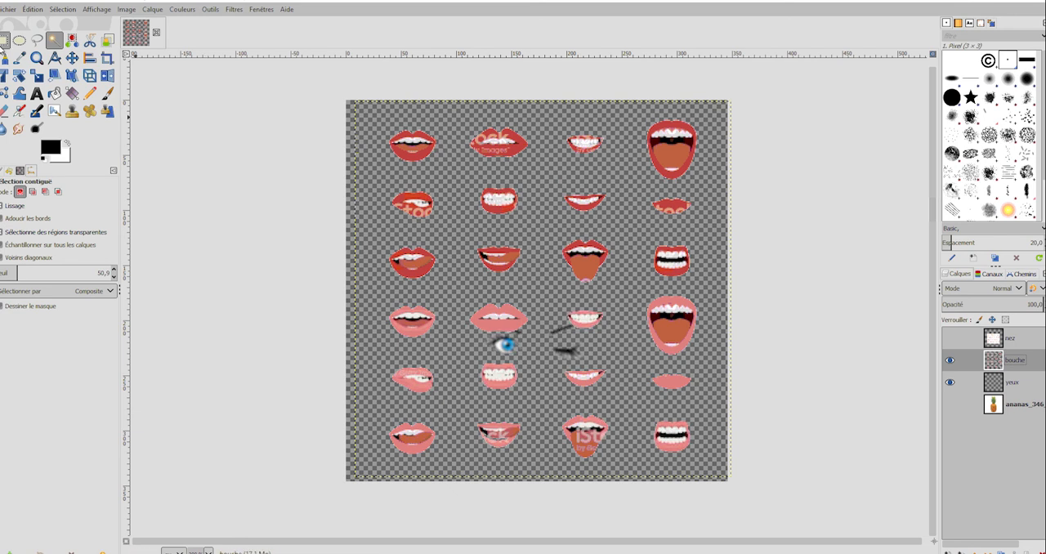
# Delete all mouths on the bouche layer except the pink clenched-teeth one in the fifth row, using rectangular selections.
pyautogui.click(4, 41)
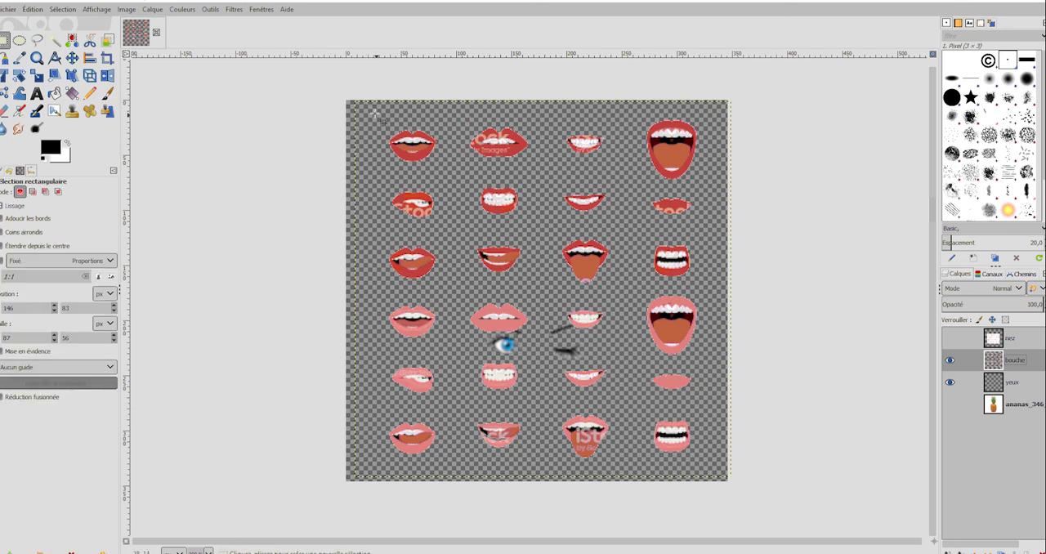
pyautogui.moveTo(370, 109); pyautogui.dragTo(703, 355)
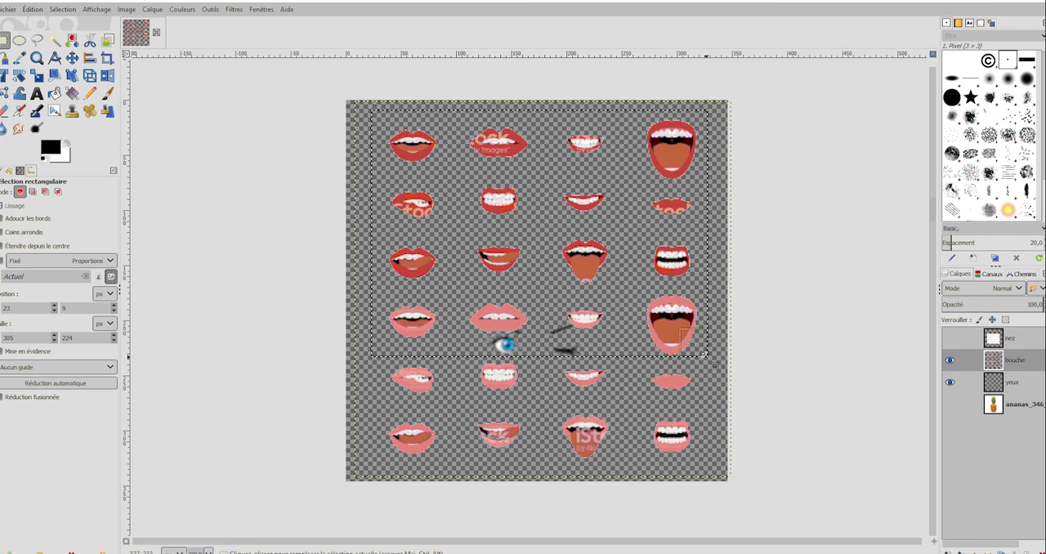
pyautogui.press('Delete')
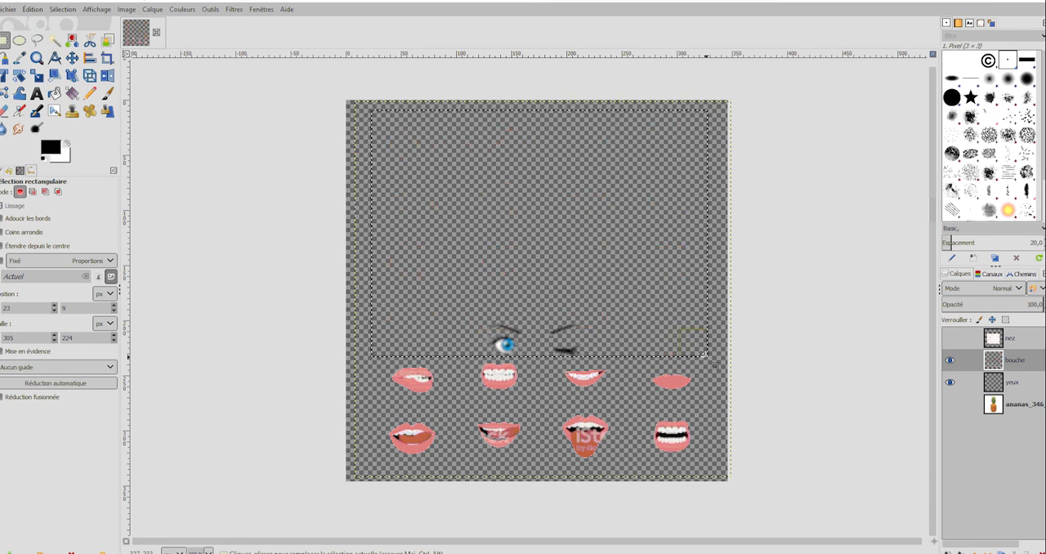
pyautogui.moveTo(550, 360); pyautogui.dragTo(706, 475)
pyautogui.press('Delete')
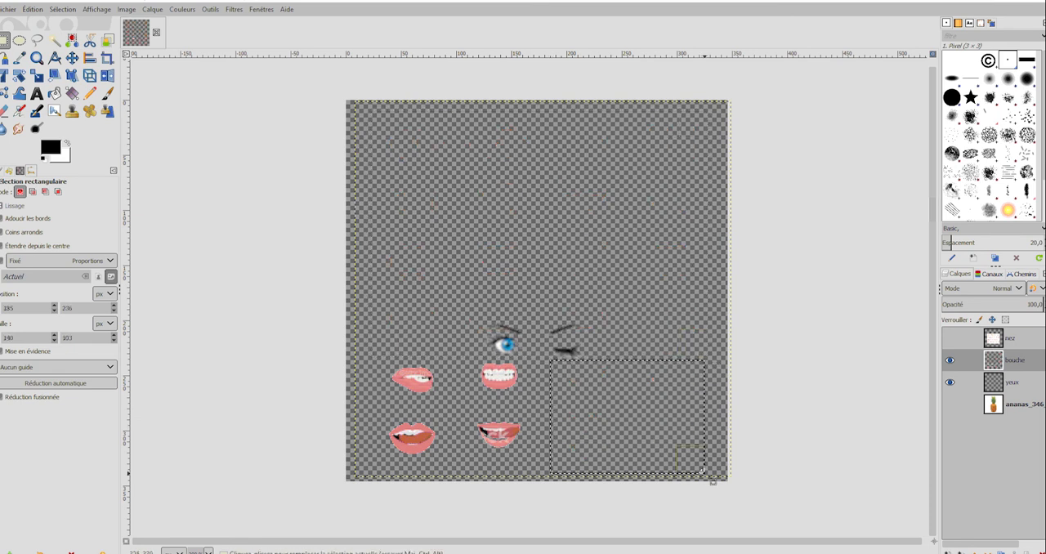
pyautogui.moveTo(376, 348); pyautogui.dragTo(450, 473)
pyautogui.press('Delete')
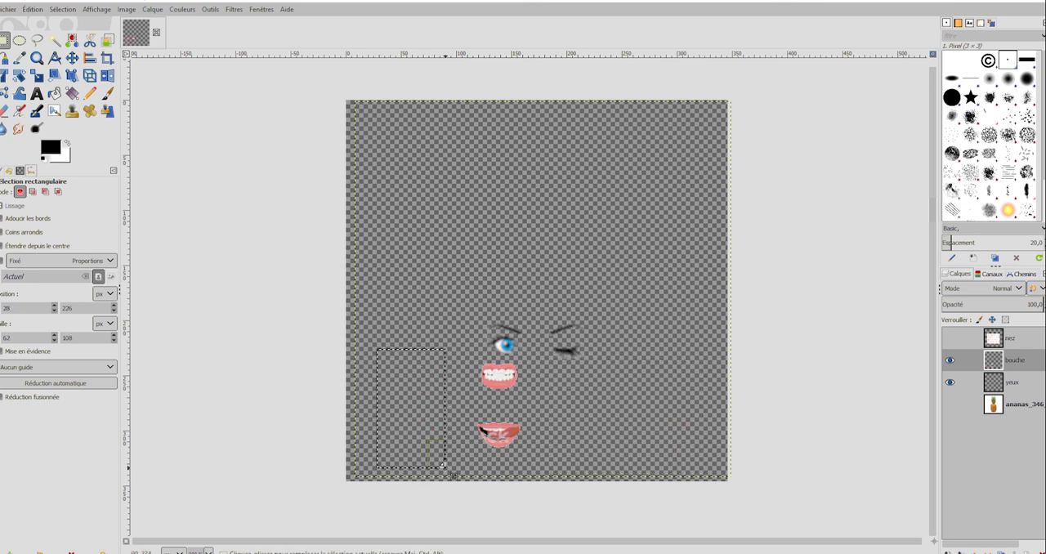
pyautogui.moveTo(452, 405); pyautogui.dragTo(538, 460)
pyautogui.press('Delete')
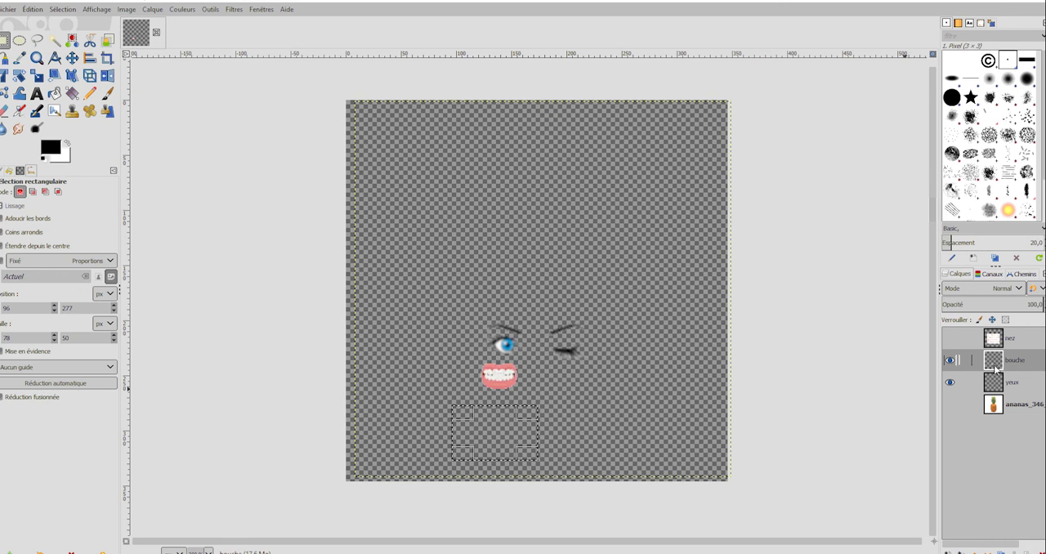
# Clear the selection, move the remaining mouth below and between the eyes, and show the pineapple layer again.
pyautogui.click(64, 9)
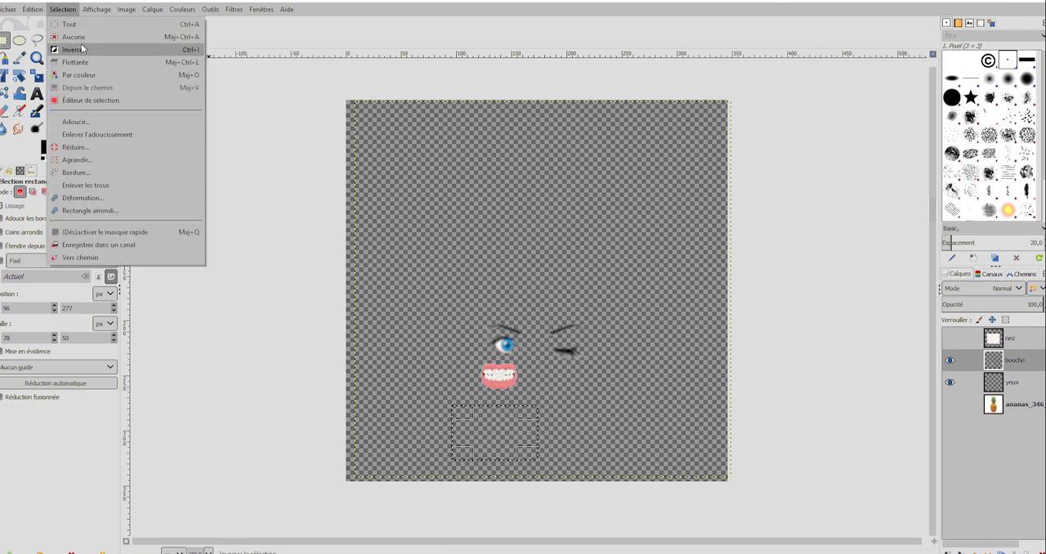
pyautogui.click(80, 37)
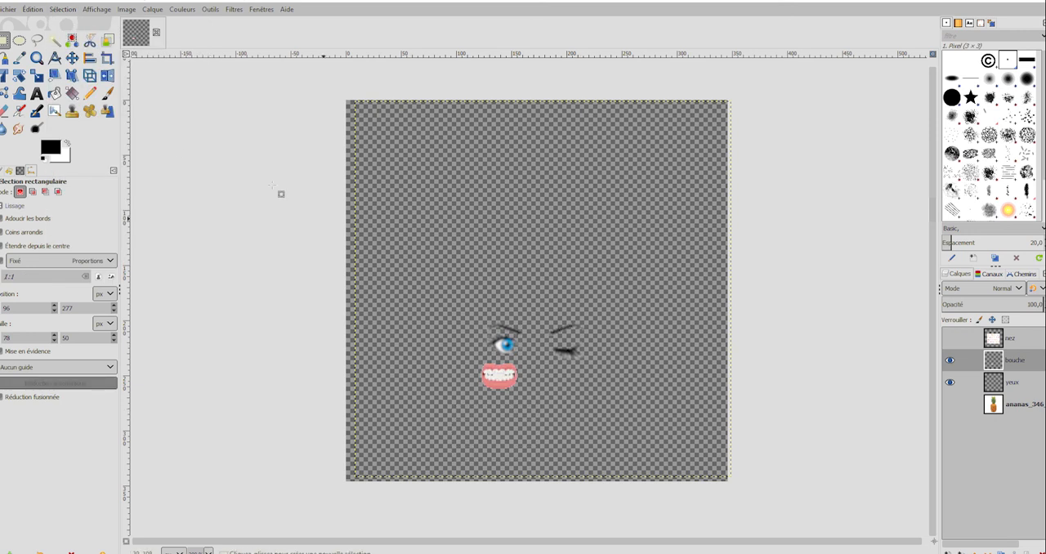
pyautogui.click(72, 59)
pyautogui.moveTo(499, 374); pyautogui.dragTo(538, 413)
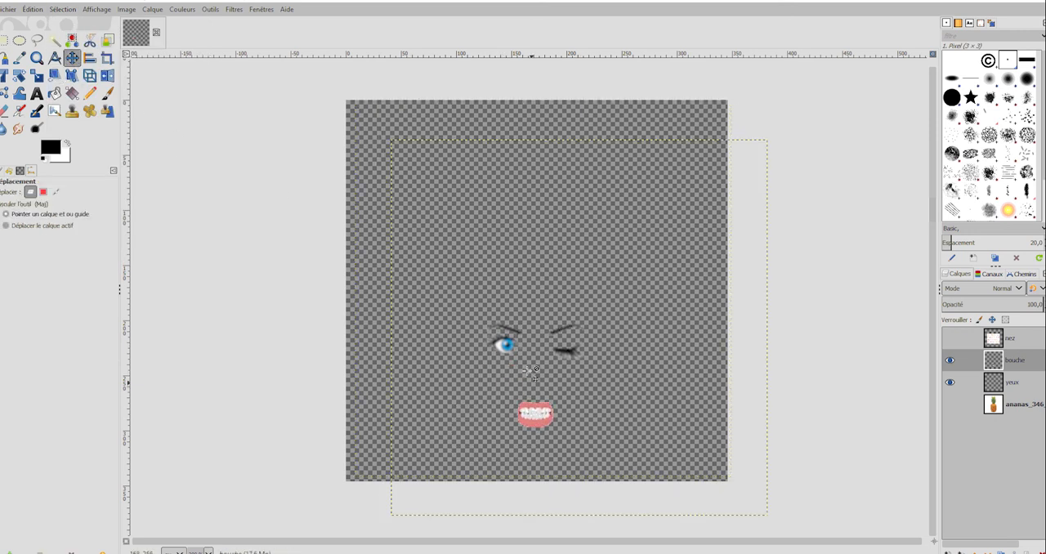
pyautogui.click(950, 405)
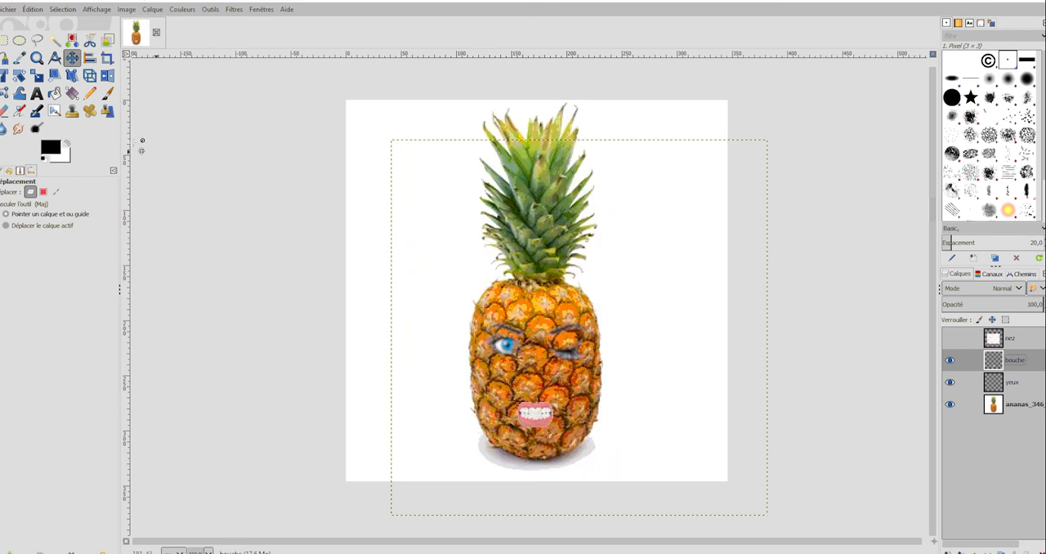
# Scale the bouche layer proportionally to about 385 × 385 px and centre the mouth on the pineapple's lower body.
pyautogui.click(36, 77)
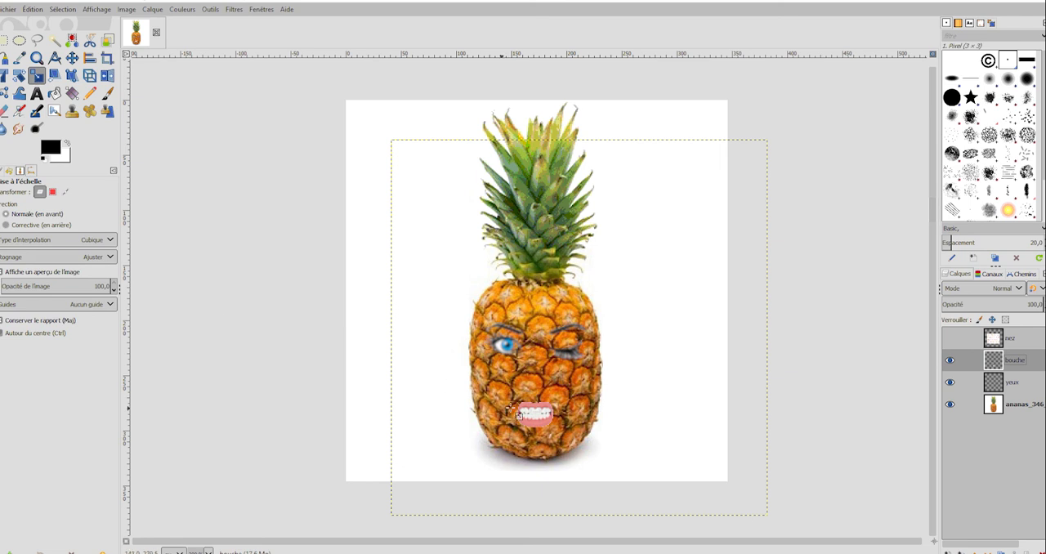
pyautogui.click(563, 420)
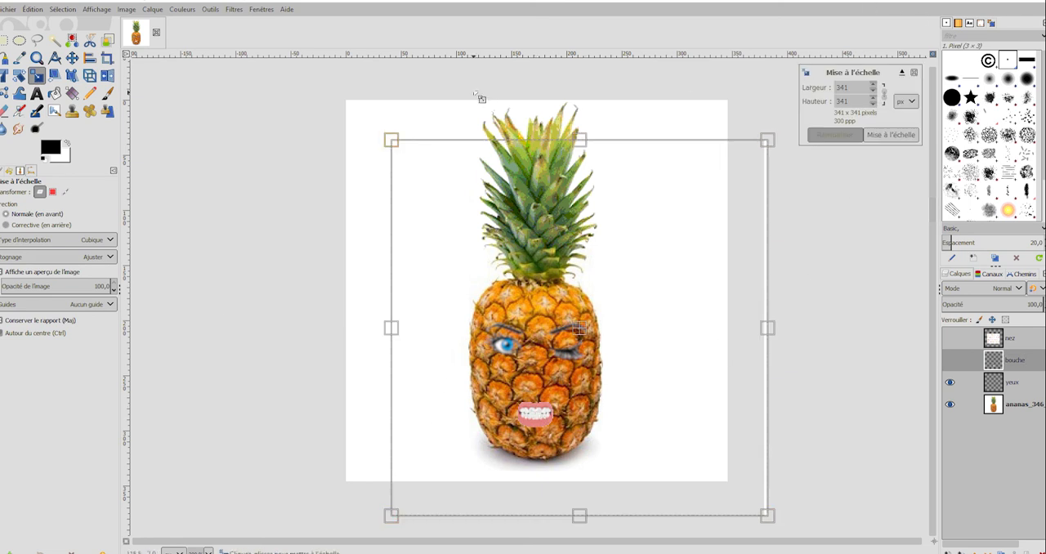
pyautogui.moveTo(394, 144); pyautogui.dragTo(342, 92)
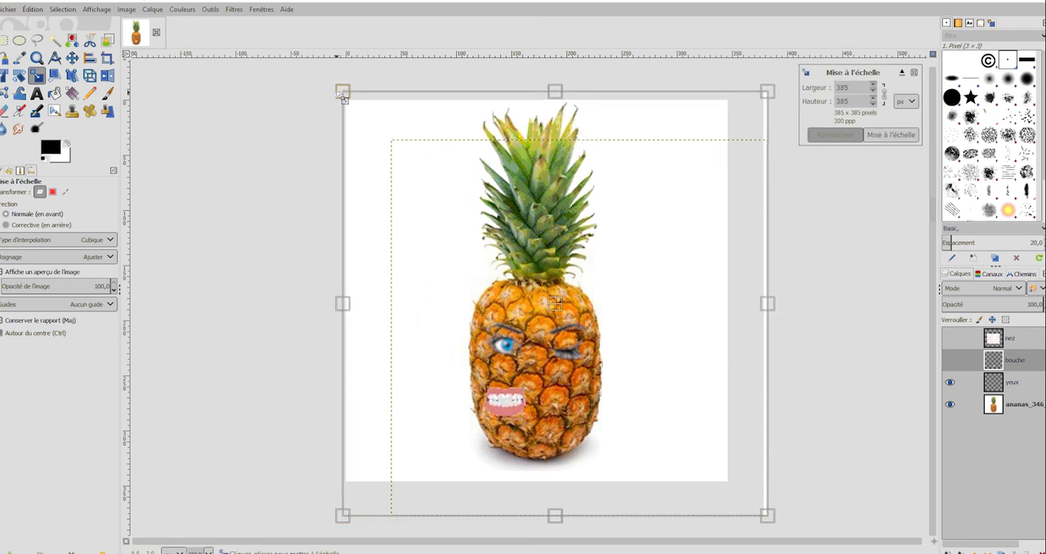
pyautogui.moveTo(557, 302); pyautogui.dragTo(588, 307)
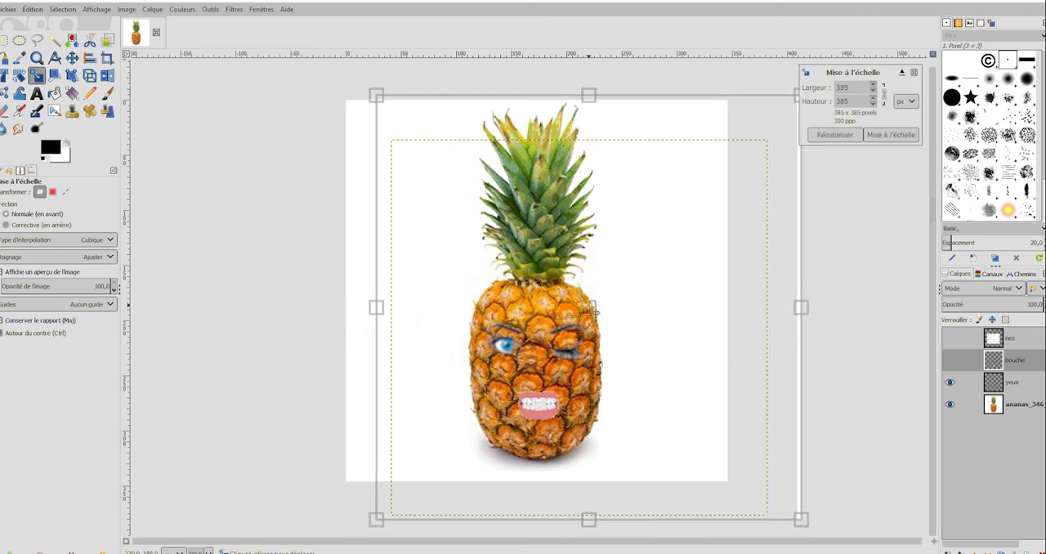
pyautogui.click(896, 136)
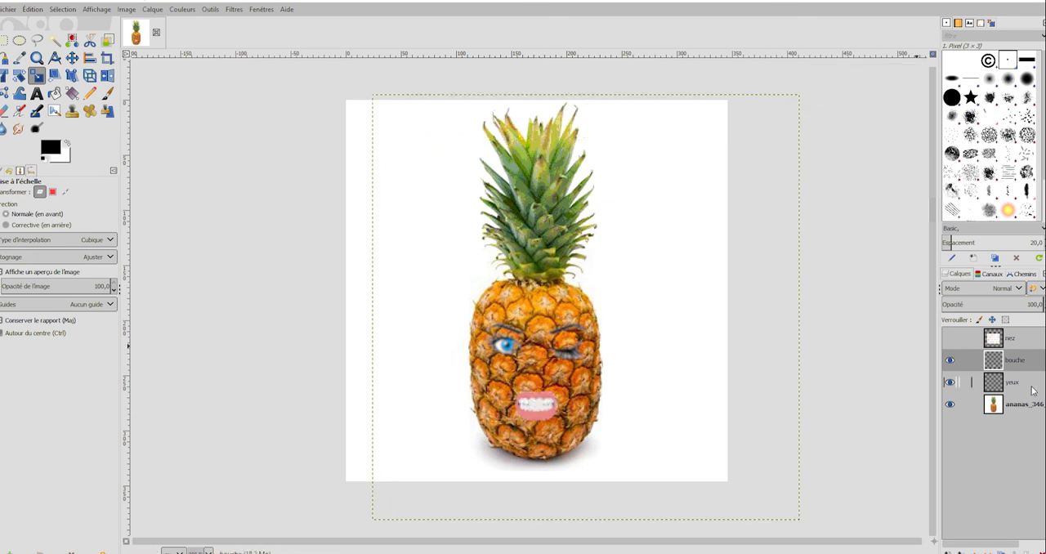
# Show the nez layer, delete its white background using a contiguous selection, and clear the selection.
pyautogui.click(951, 339)
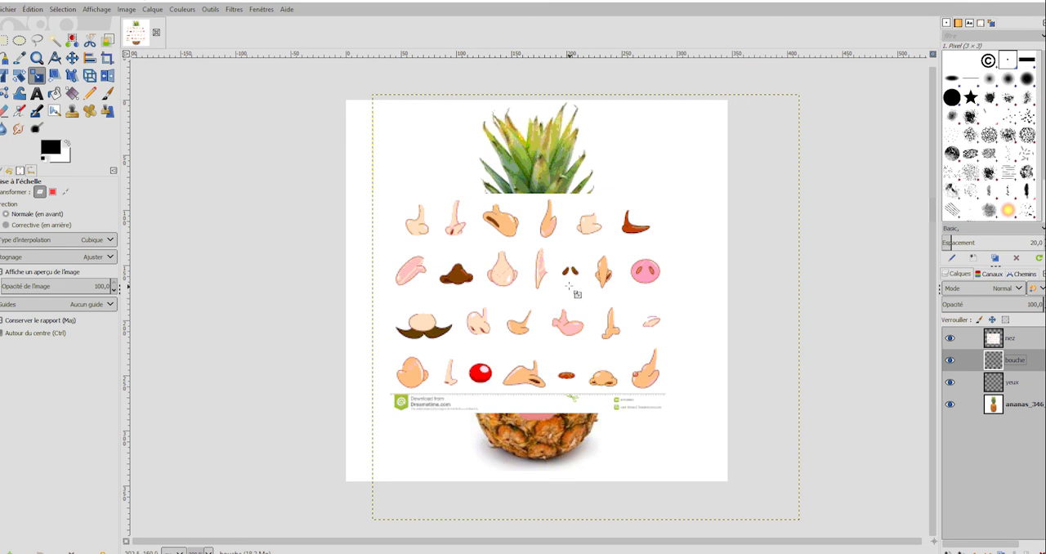
pyautogui.rightClick(1024, 342)
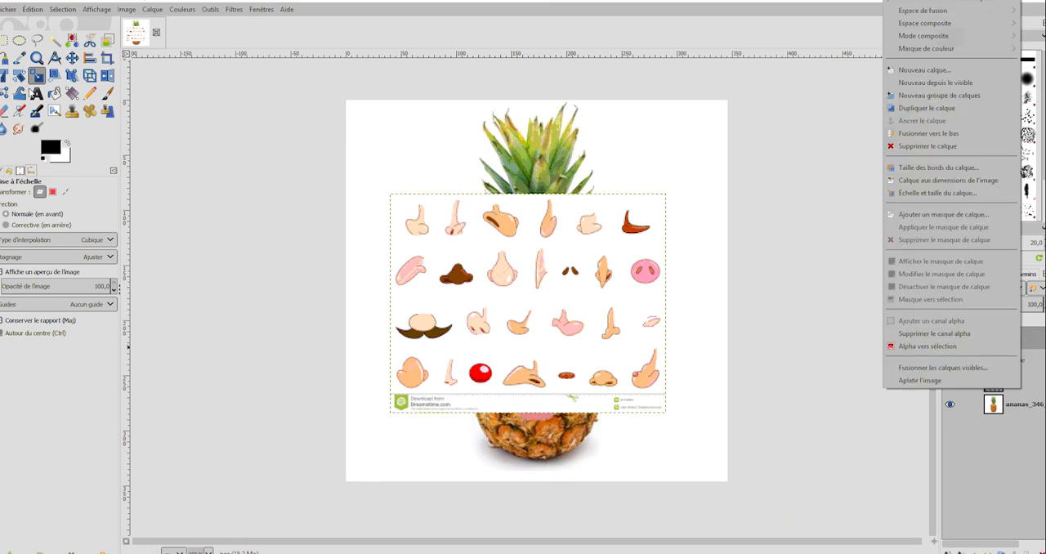
pyautogui.click(59, 42)
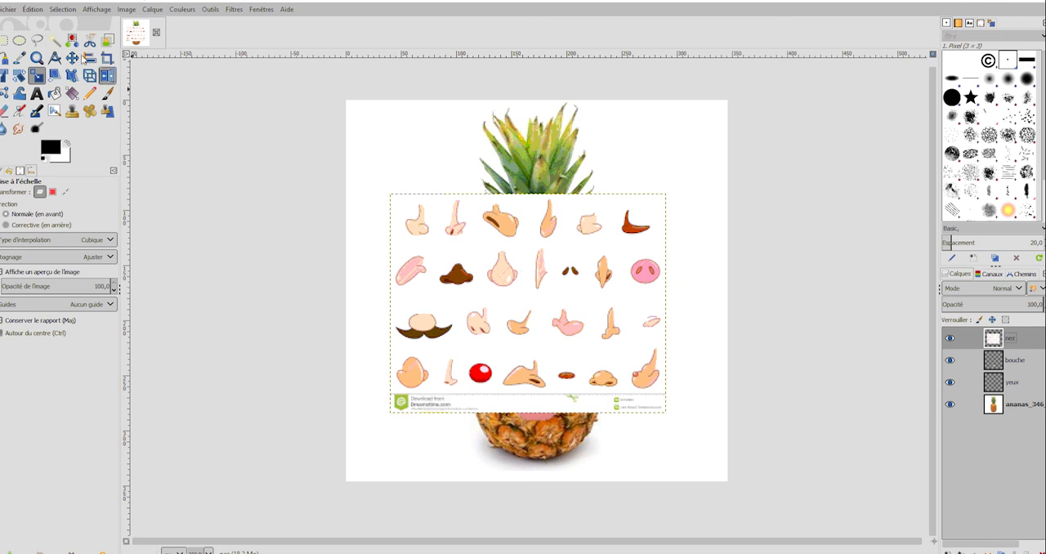
pyautogui.click(57, 45)
pyautogui.click(531, 245)
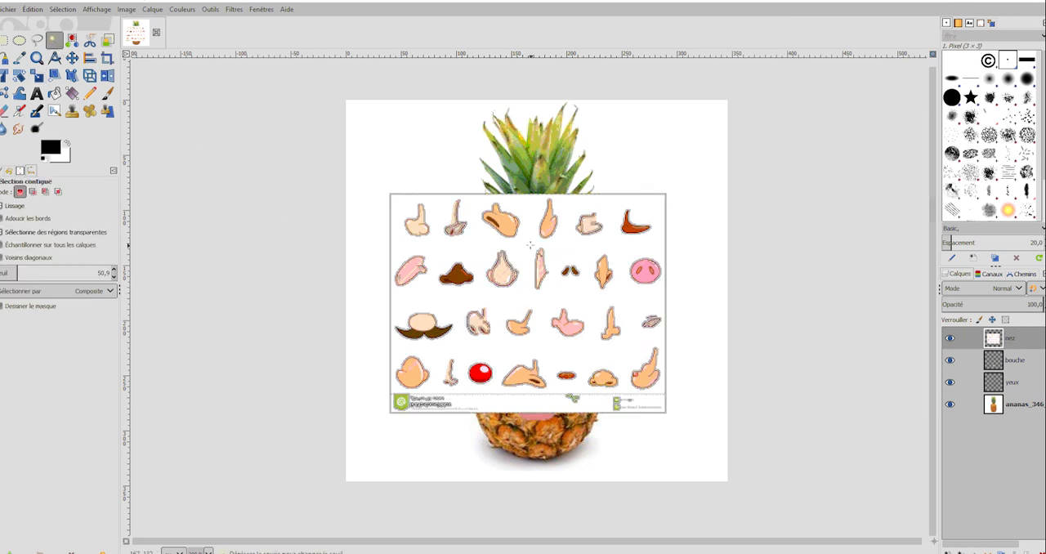
pyautogui.press('Delete')
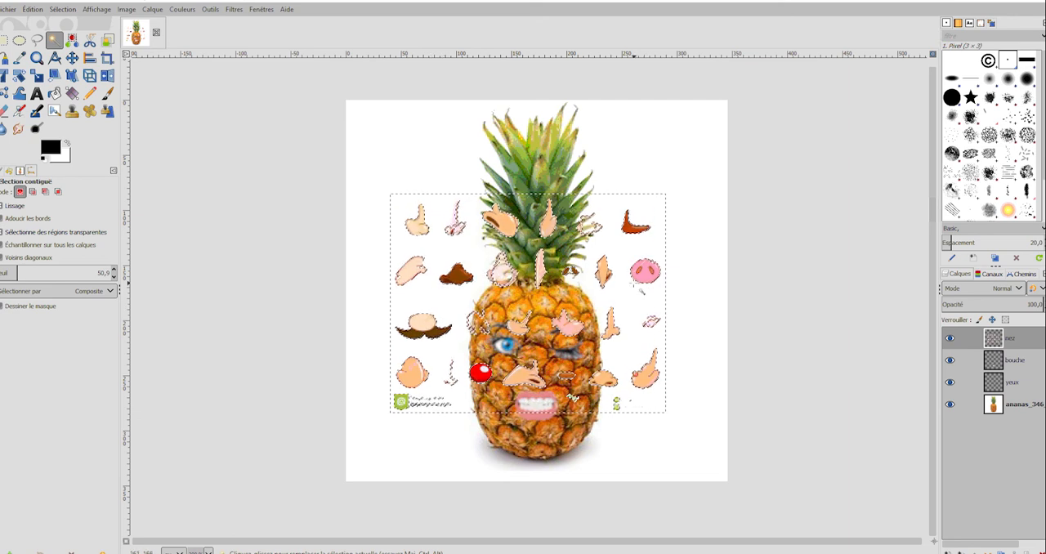
pyautogui.click(66, 9)
pyautogui.click(71, 37)
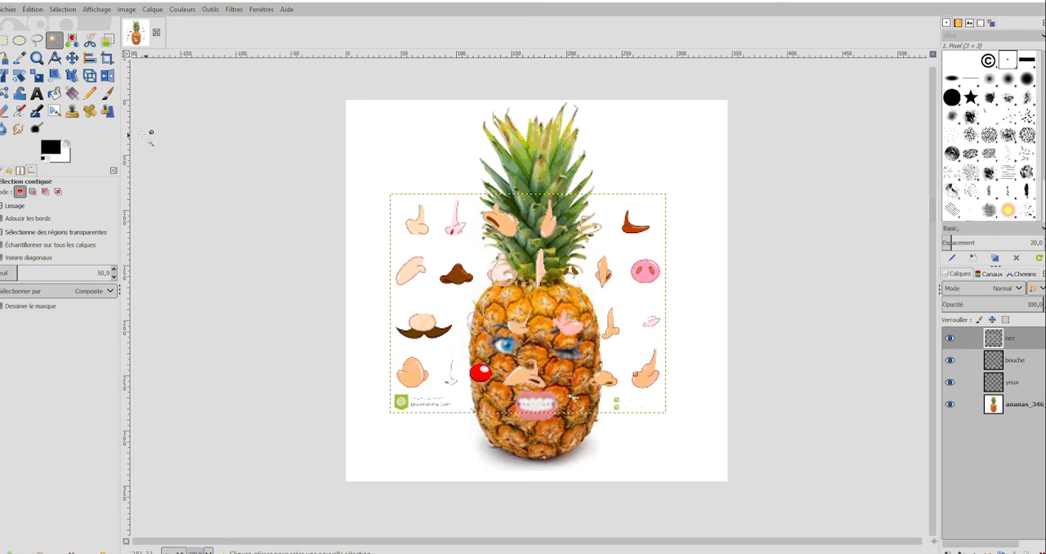
# Move the nez layer around to try different noses on the pineapple's face.
pyautogui.click(72, 57)
pyautogui.moveTo(619, 335); pyautogui.dragTo(569, 484)
pyautogui.moveTo(446, 447); pyautogui.dragTo(544, 289)
pyautogui.moveTo(631, 325); pyautogui.dragTo(654, 482)
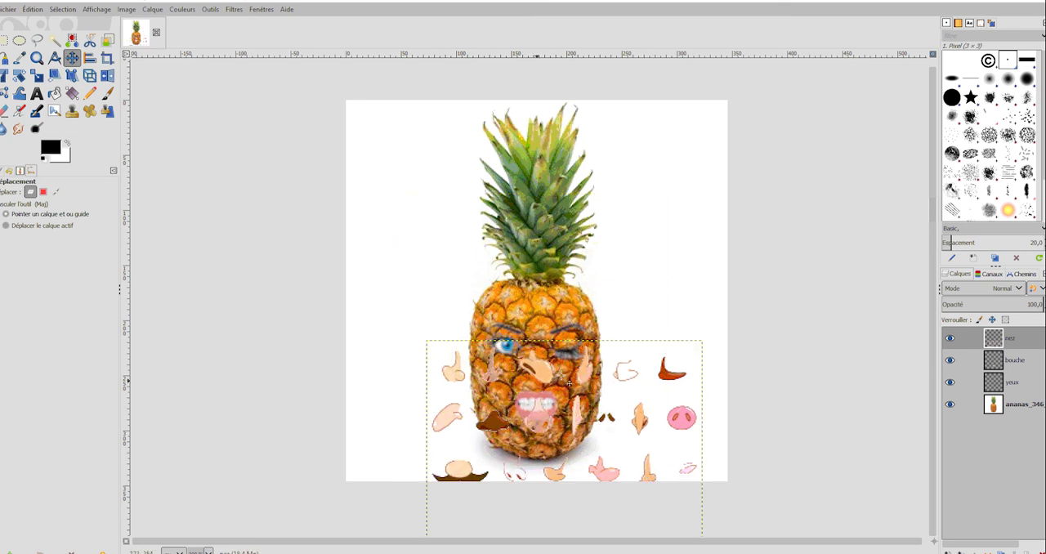
pyautogui.moveTo(549, 375); pyautogui.dragTo(524, 206)
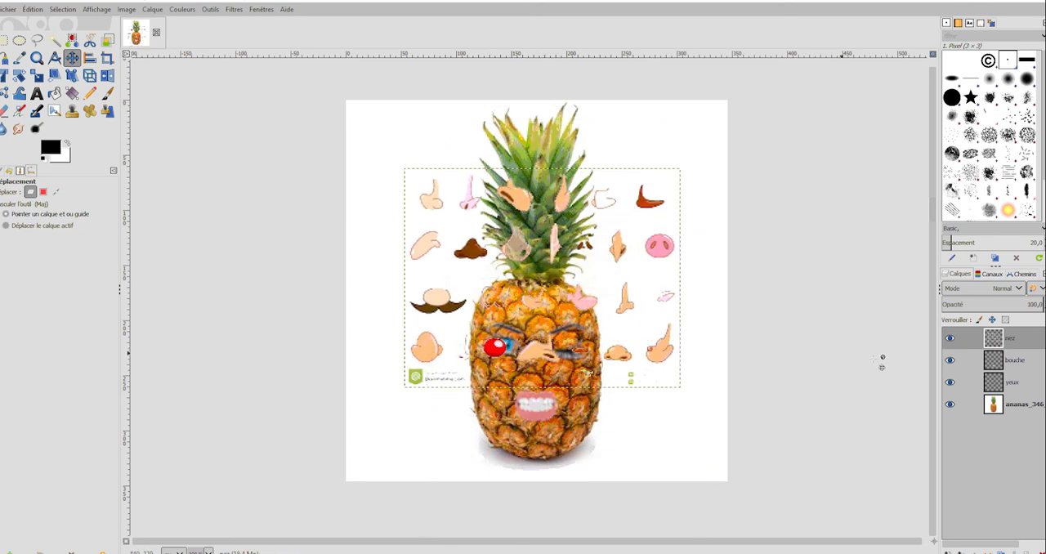
# Hide the pineapple, yeux and bouche layers so that only the nez layer is shown.
pyautogui.click(950, 405)
pyautogui.click(950, 382)
pyautogui.click(950, 360)
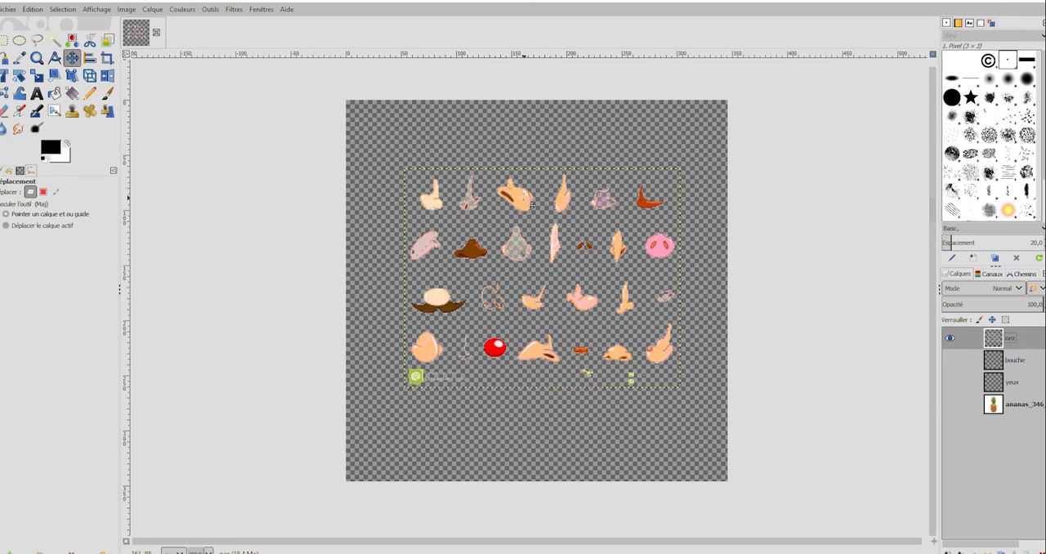
# Delete everything on the nez layer except the third nose in the first row, using rectangular selections.
pyautogui.click(5, 39)
pyautogui.moveTo(417, 172); pyautogui.dragTo(489, 395)
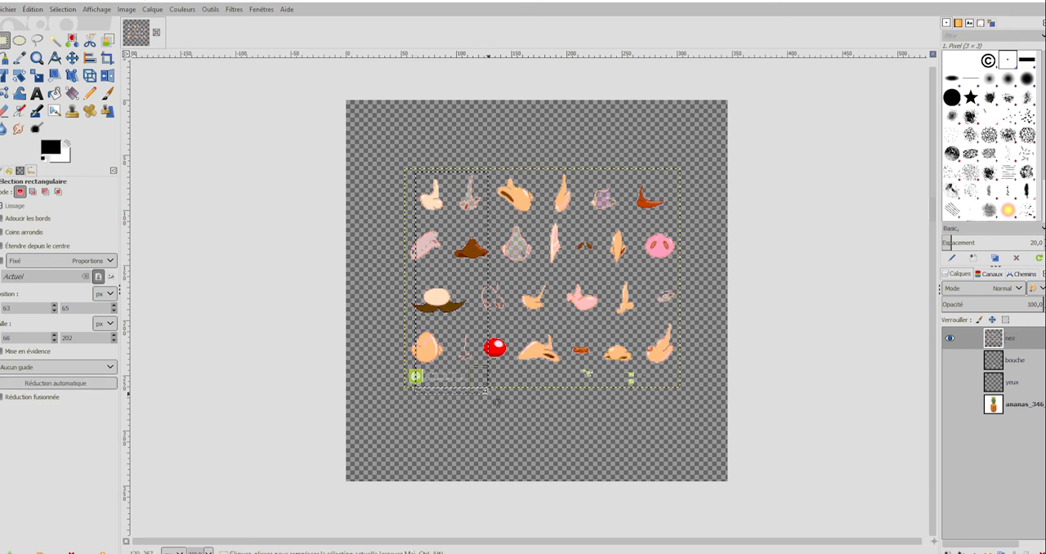
pyautogui.press('Delete')
pyautogui.moveTo(432, 183); pyautogui.dragTo(402, 226)
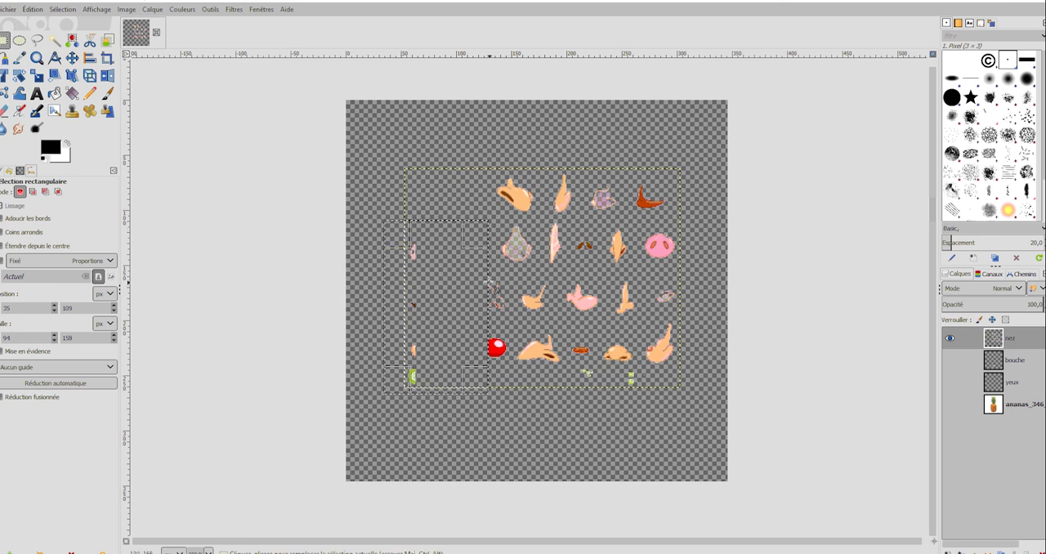
pyautogui.moveTo(495, 297); pyautogui.dragTo(641, 301)
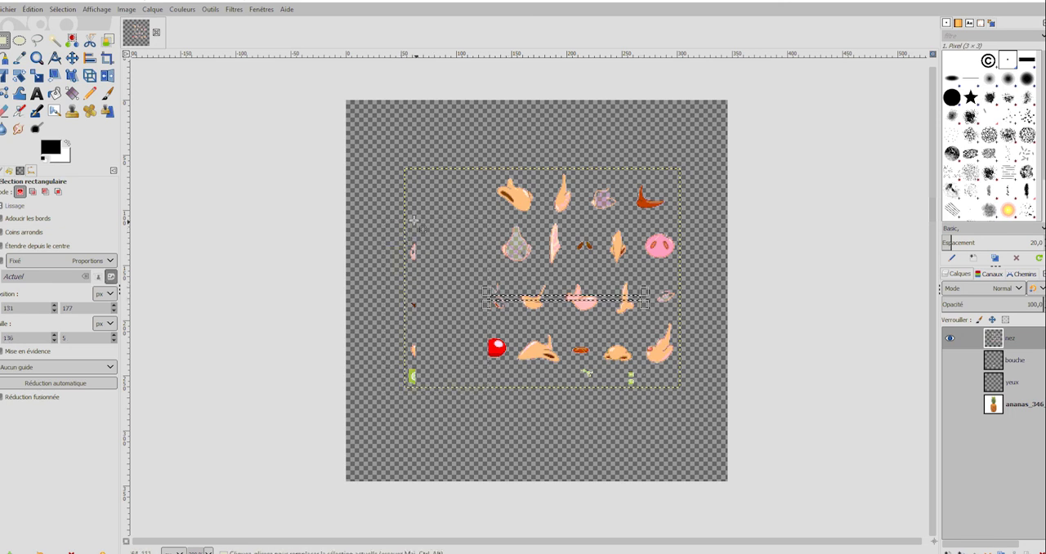
pyautogui.moveTo(410, 219); pyautogui.dragTo(695, 400)
pyautogui.press('Delete')
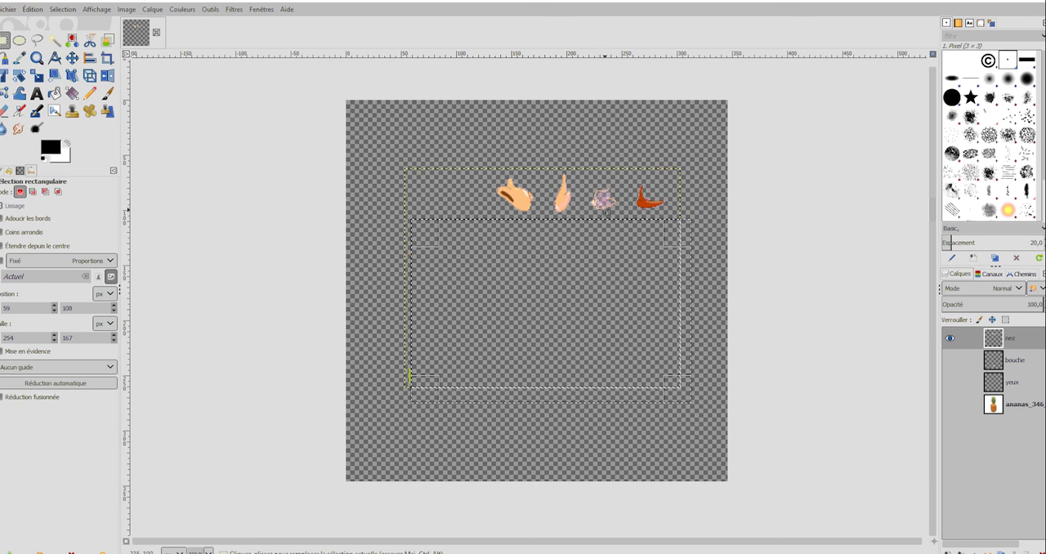
pyautogui.moveTo(547, 168); pyautogui.dragTo(680, 233)
pyautogui.press('Delete')
pyautogui.click(441, 342)
pyautogui.moveTo(449, 333); pyautogui.dragTo(373, 401)
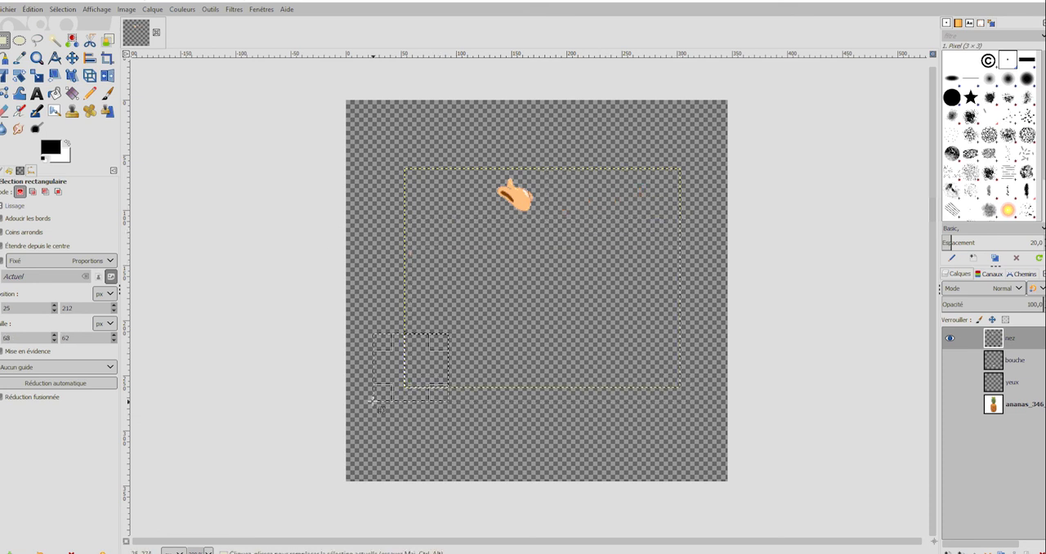
# Show the other layers again, place the remaining nose between the eyes and the mouth, and clear the selection.
pyautogui.click(72, 58)
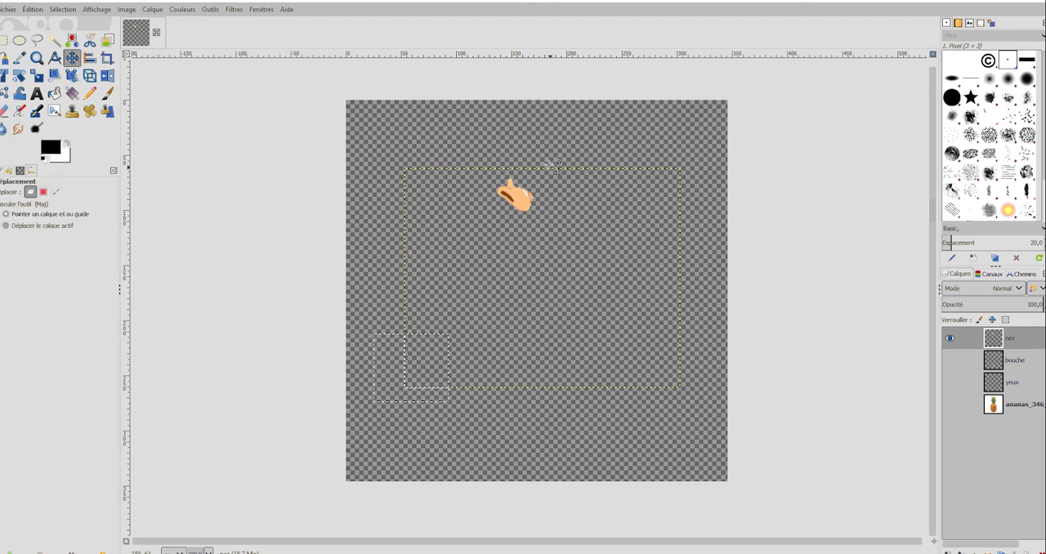
pyautogui.moveTo(511, 193); pyautogui.dragTo(531, 324)
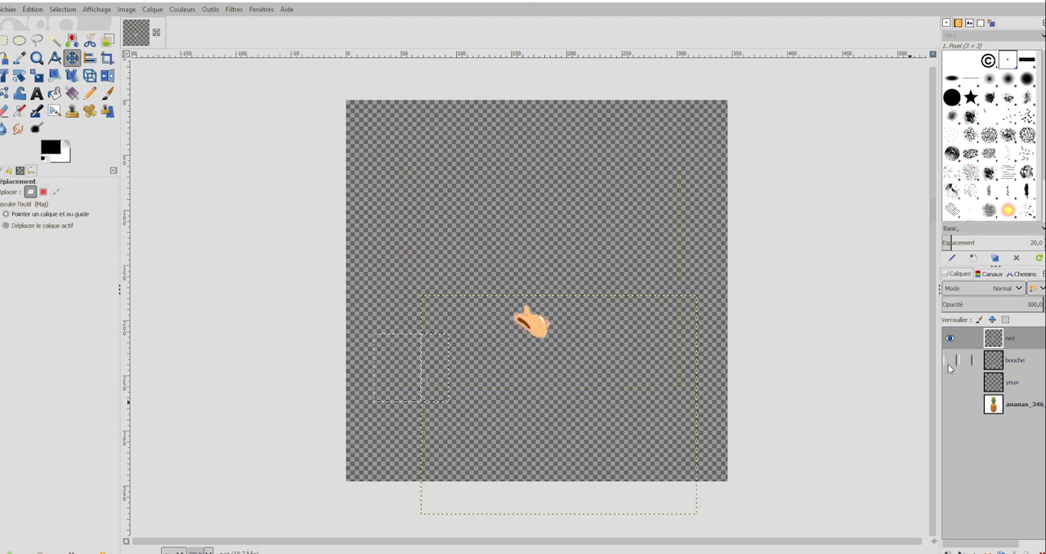
pyautogui.click(949, 360)
pyautogui.click(949, 382)
pyautogui.click(950, 403)
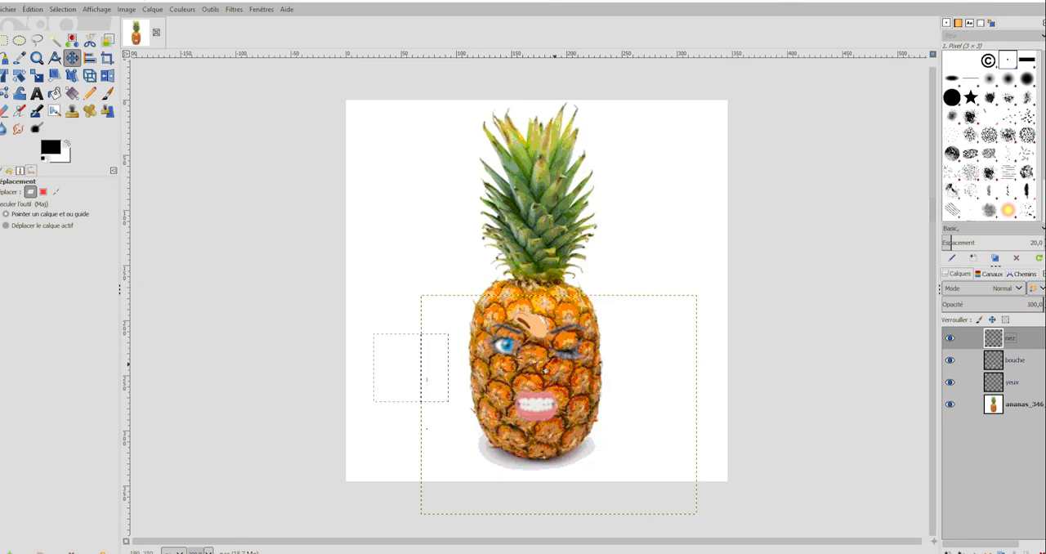
pyautogui.moveTo(537, 325); pyautogui.dragTo(543, 374)
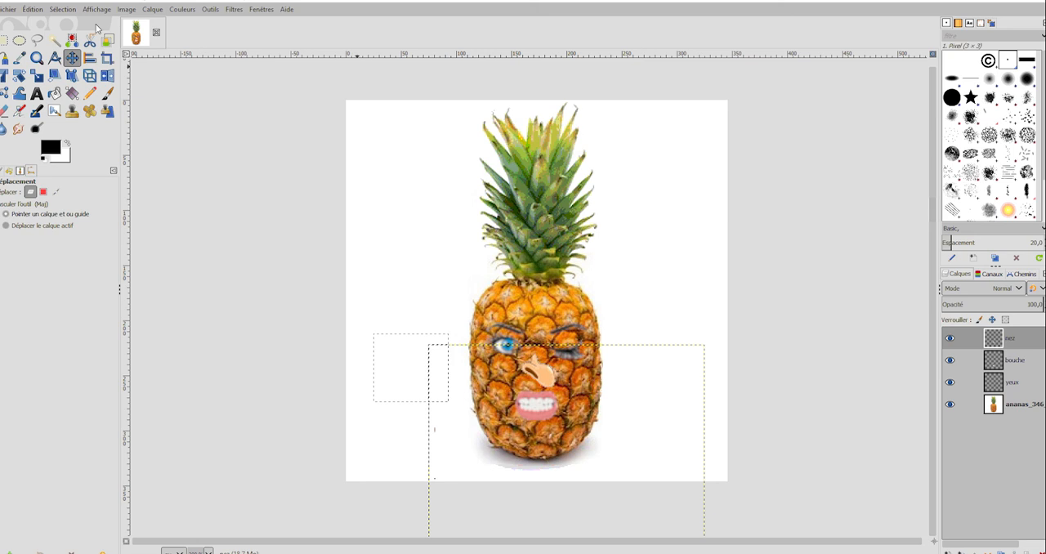
pyautogui.click(63, 9)
pyautogui.click(71, 35)
# Above the pineapple layer, add the text BOBO in a tall, narrow text box beside the pineapple, with its letters stacked vertically.
pyautogui.click(1030, 412)
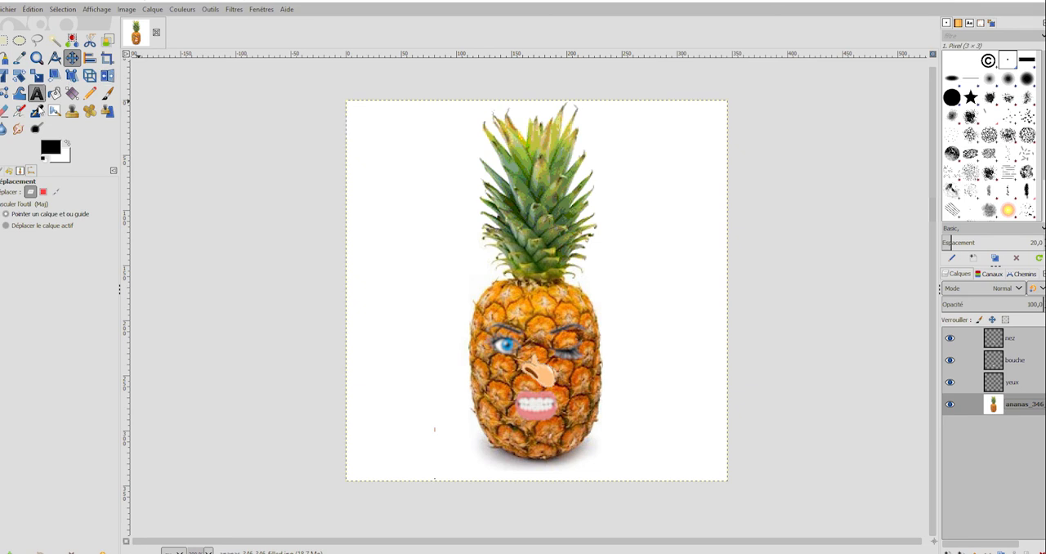
pyautogui.click(37, 94)
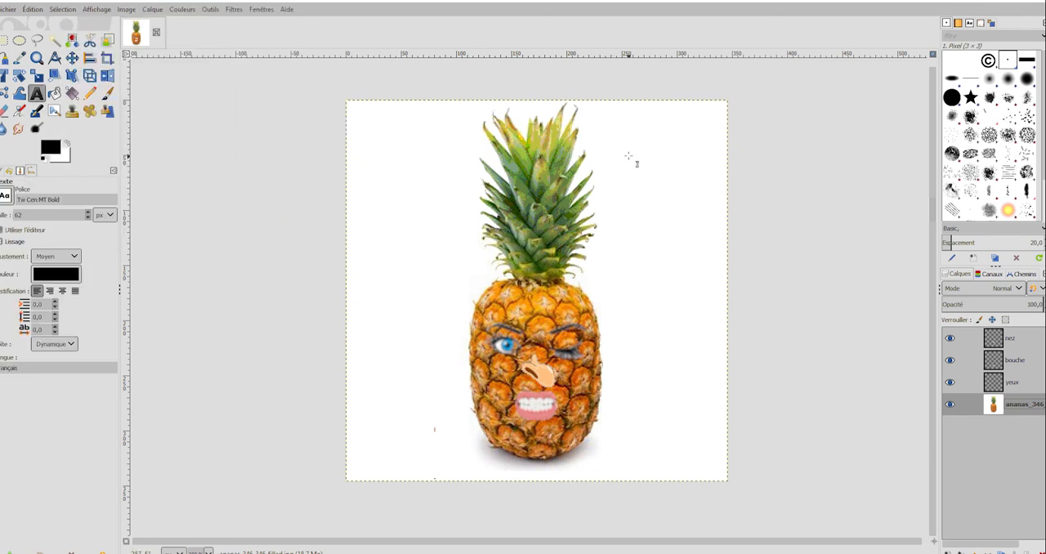
pyautogui.moveTo(629, 156); pyautogui.dragTo(701, 438)
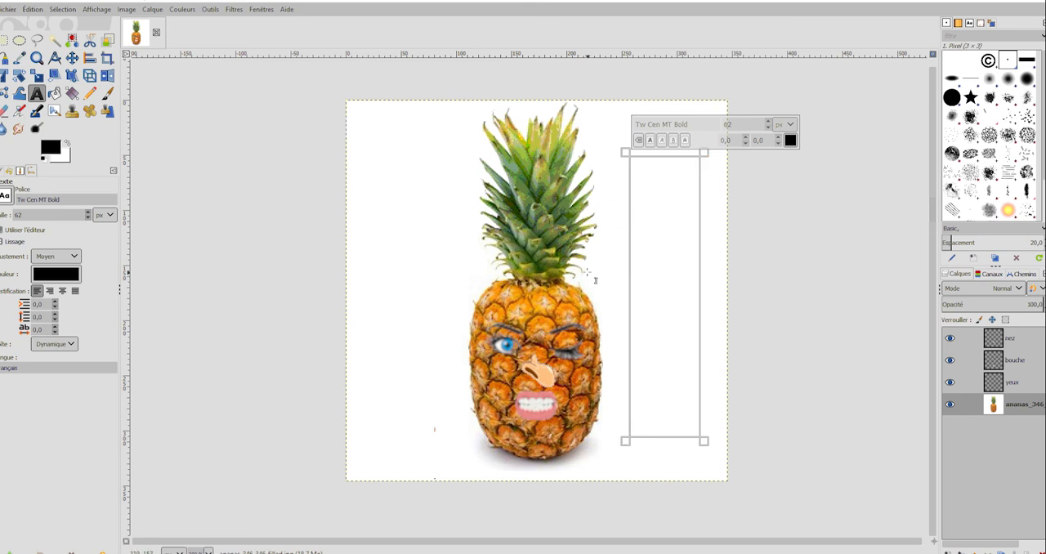
pyautogui.write('BOBO')
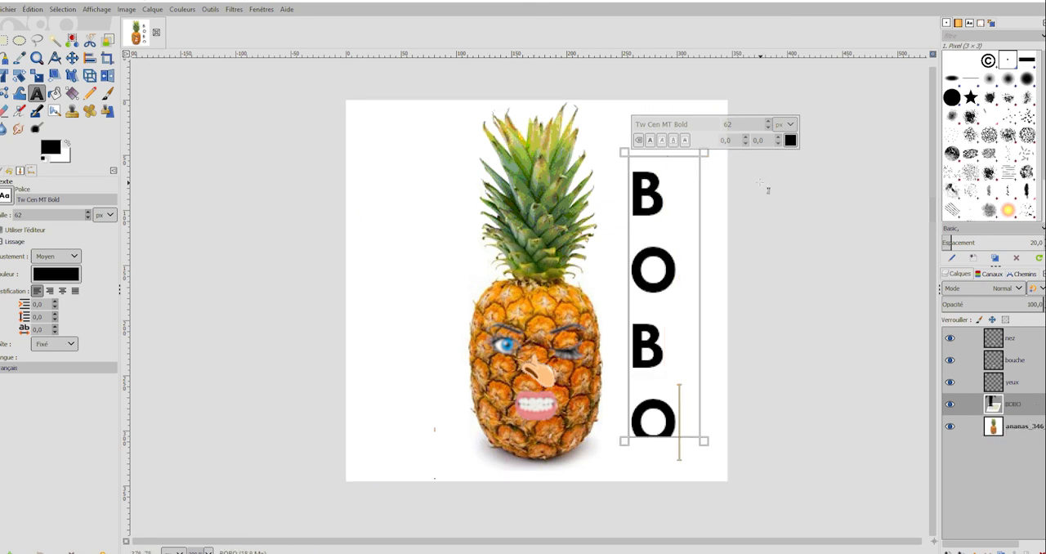
# Select the whole BOBO text and set its font to Tw Cen MT Condensed Extra Bold.
pyautogui.moveTo(678, 439); pyautogui.dragTo(635, 185)
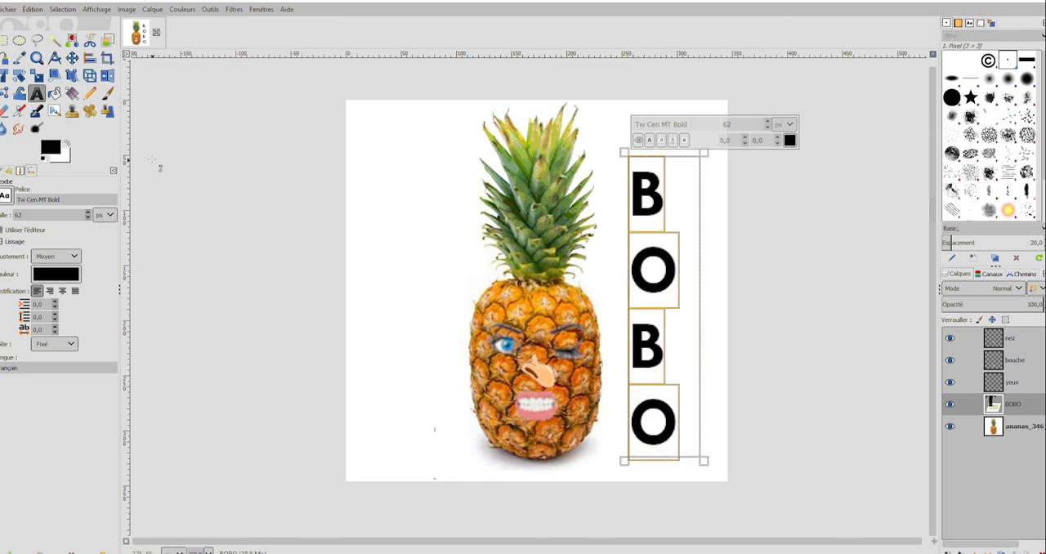
pyautogui.click(7, 193)
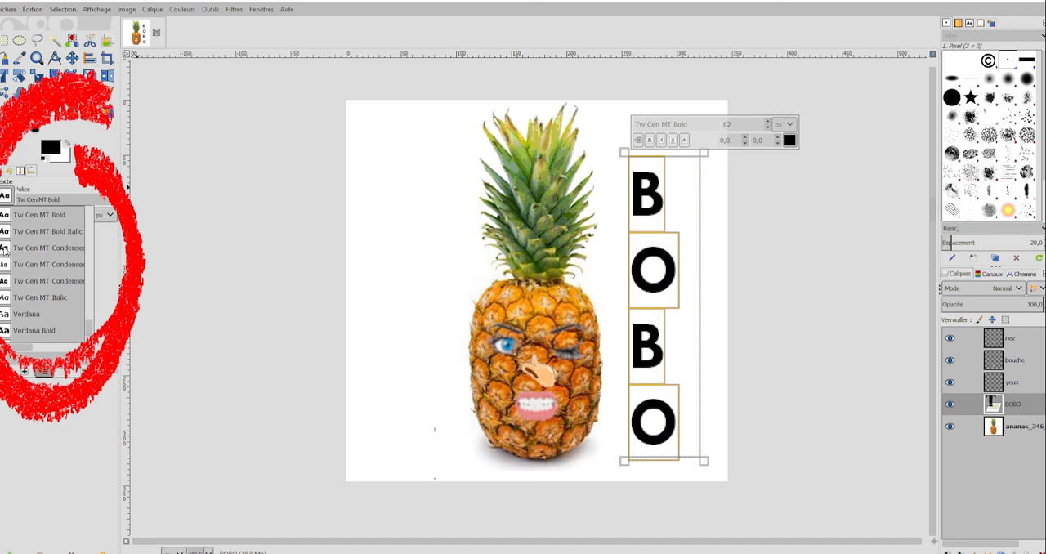
pyautogui.click(5, 250)
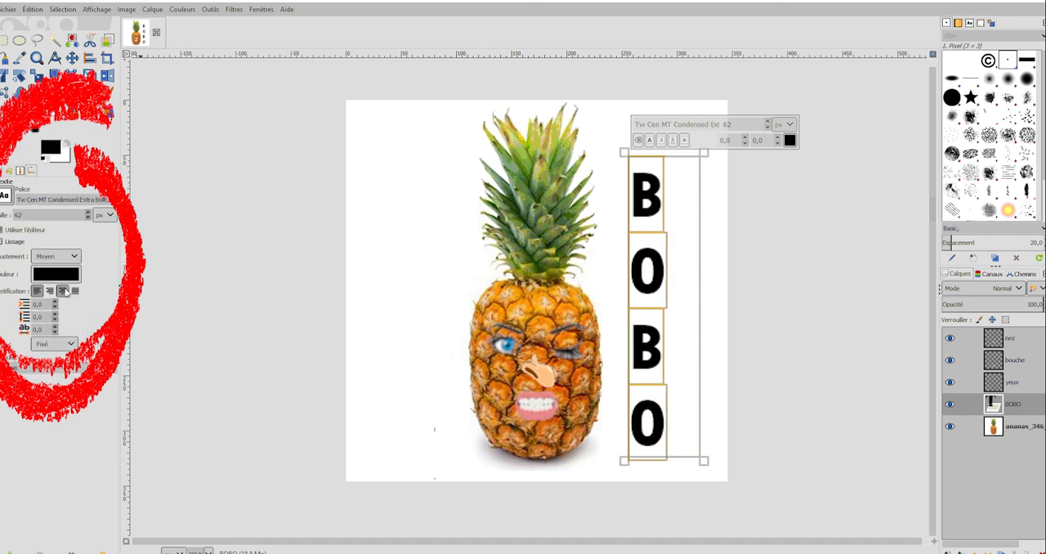
# Set the BOBO text colour to red.
pyautogui.click(61, 276)
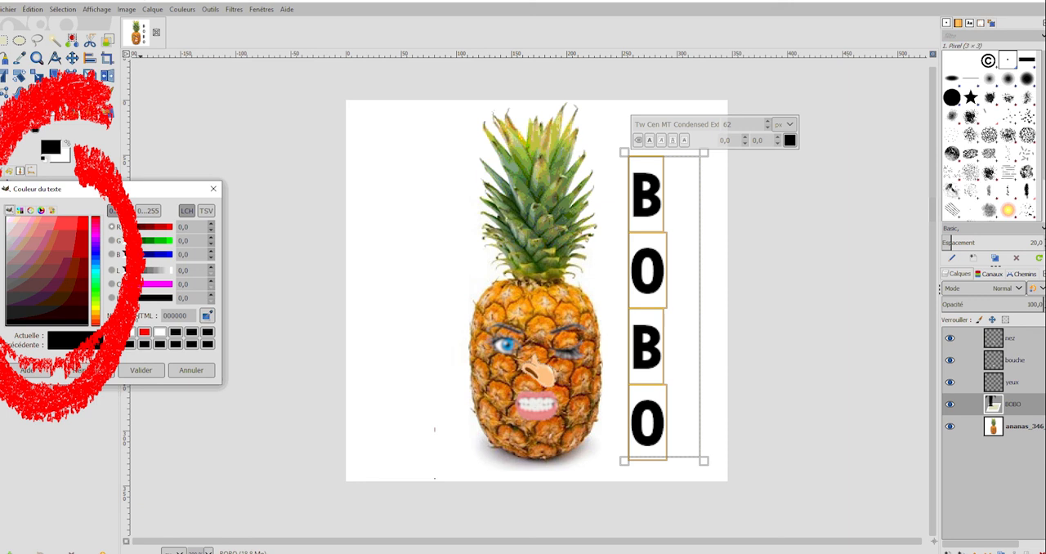
pyautogui.click(143, 331)
pyautogui.click(148, 372)
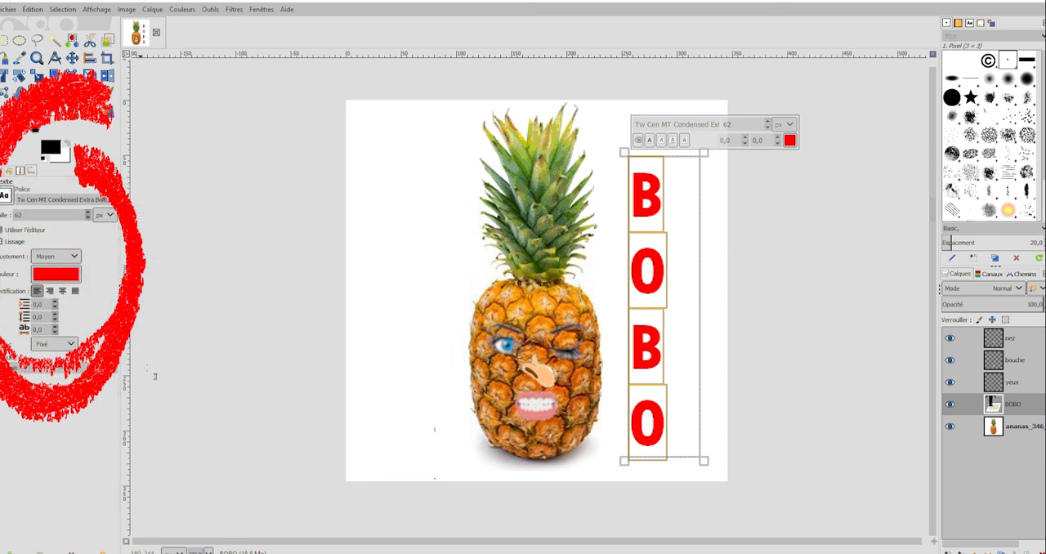
# Recolour the BOBO text orange by sampling a colour from the pineapple's skin.
pyautogui.click(69, 278)
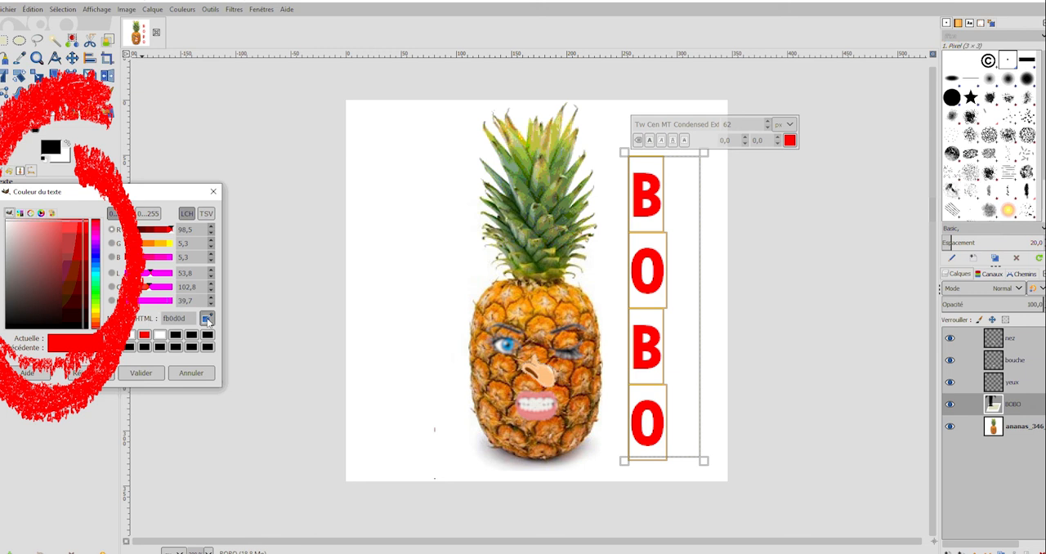
pyautogui.click(207, 320)
pyautogui.click(526, 307)
pyautogui.click(138, 374)
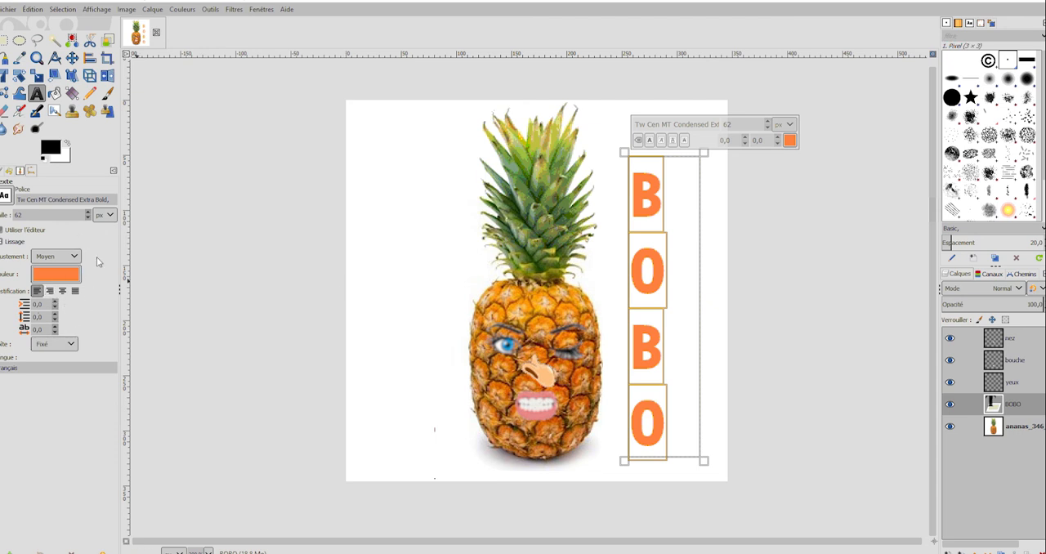
# Finish editing the text, make the BOBO layer active and select its orange letters by colour.
pyautogui.click(621, 278)
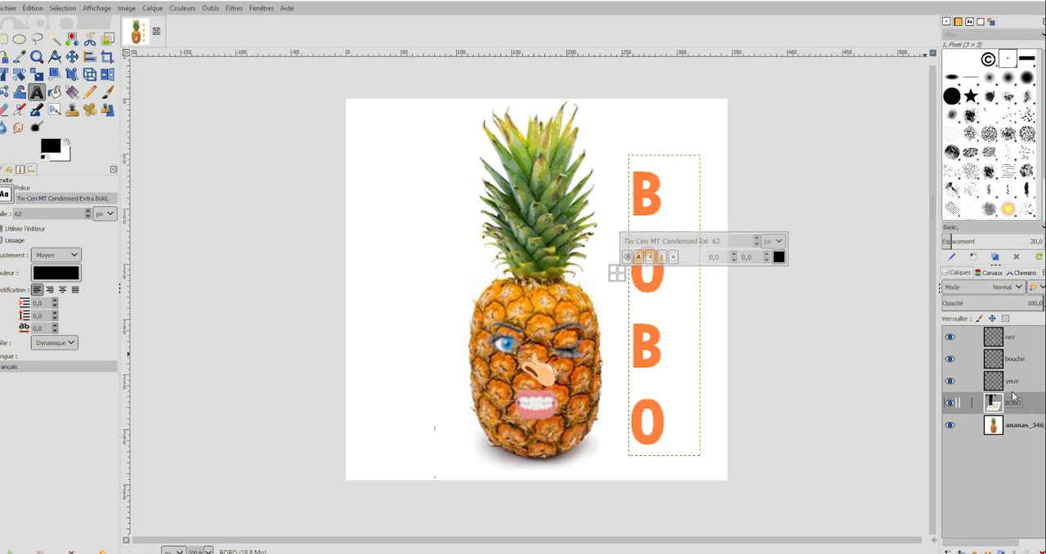
pyautogui.click(71, 57)
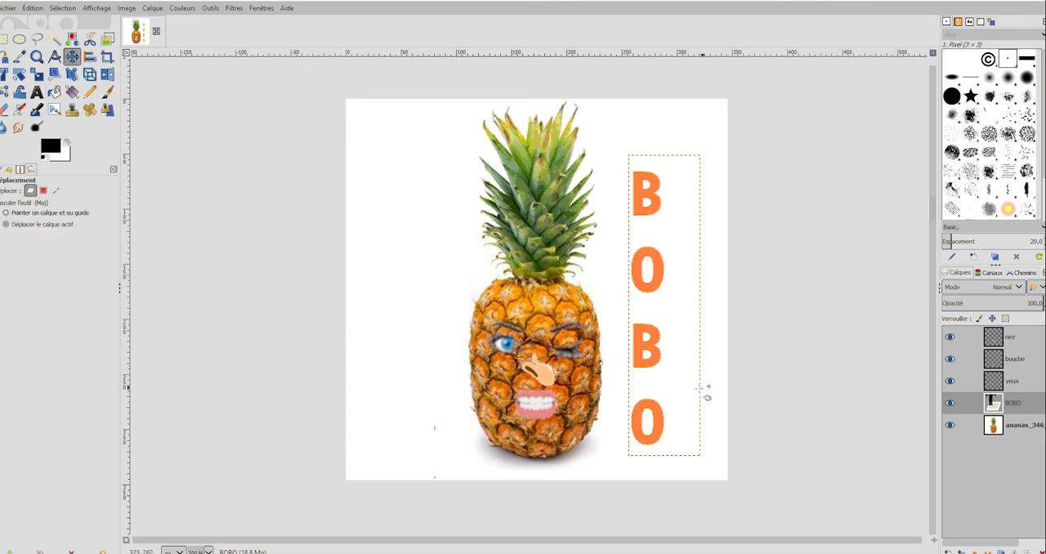
pyautogui.click(1024, 400)
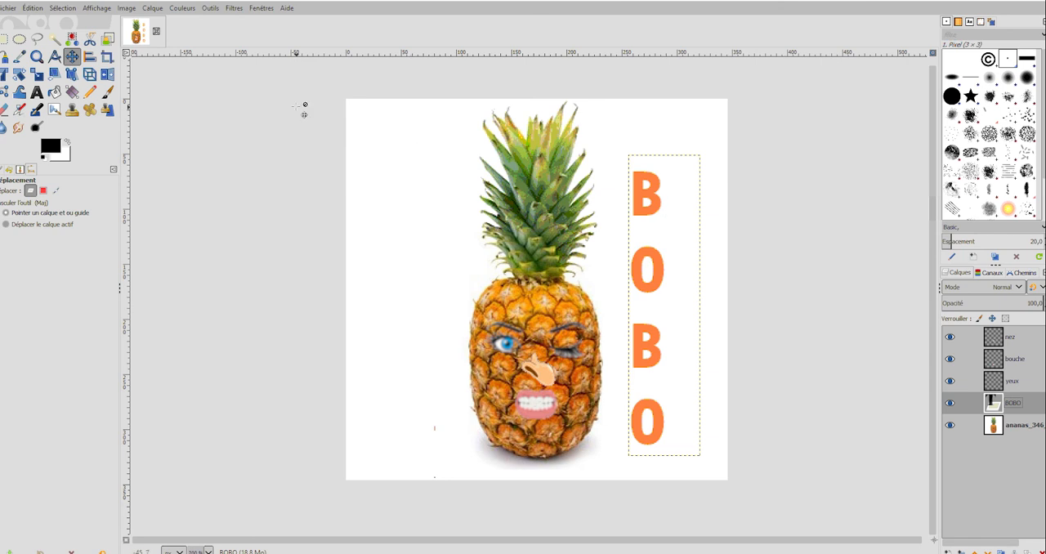
pyautogui.click(72, 39)
pyautogui.click(652, 194)
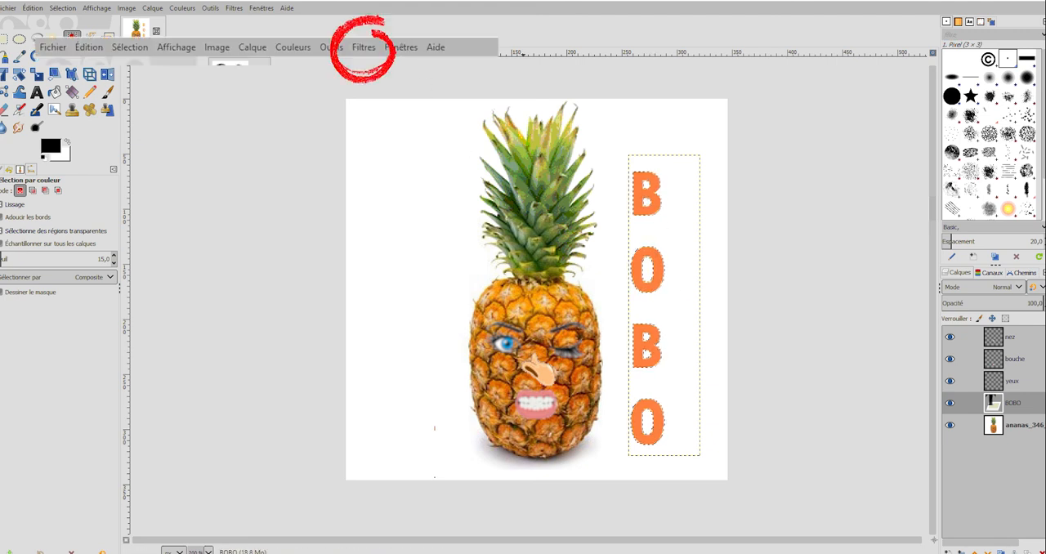
# Start a legacy drop shadow for the selected BOBO letters and set its X offset to 17.
pyautogui.click(233, 9)
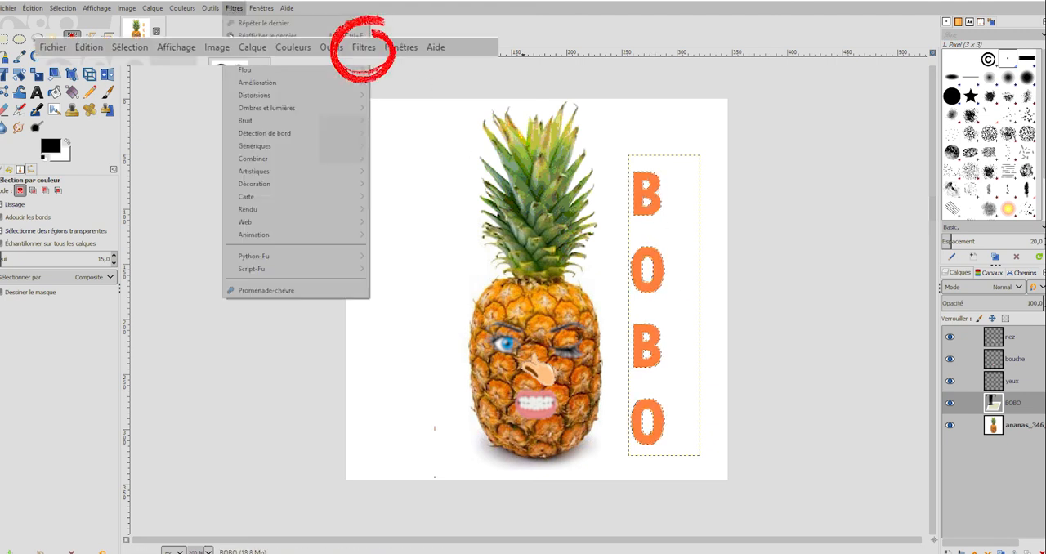
pyautogui.moveTo(256, 111)
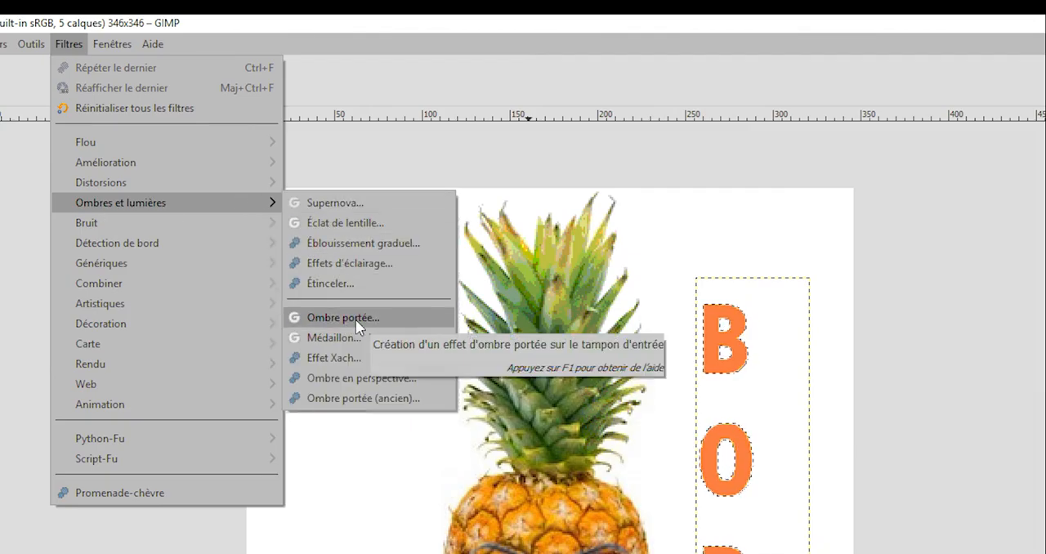
pyautogui.click(348, 398)
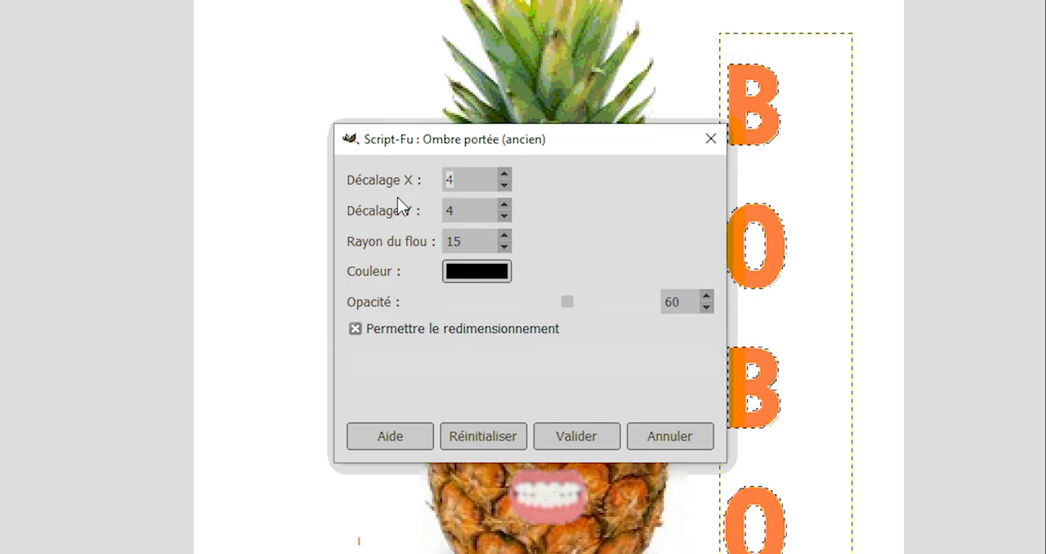
pyautogui.click(505, 175)
pyautogui.click(505, 175)
pyautogui.click(505, 175)
pyautogui.click(505, 174)
pyautogui.click(505, 175)
pyautogui.click(505, 175)
pyautogui.click(505, 175)
pyautogui.click(505, 175)
pyautogui.click(505, 175)
pyautogui.click(505, 175)
pyautogui.click(505, 175)
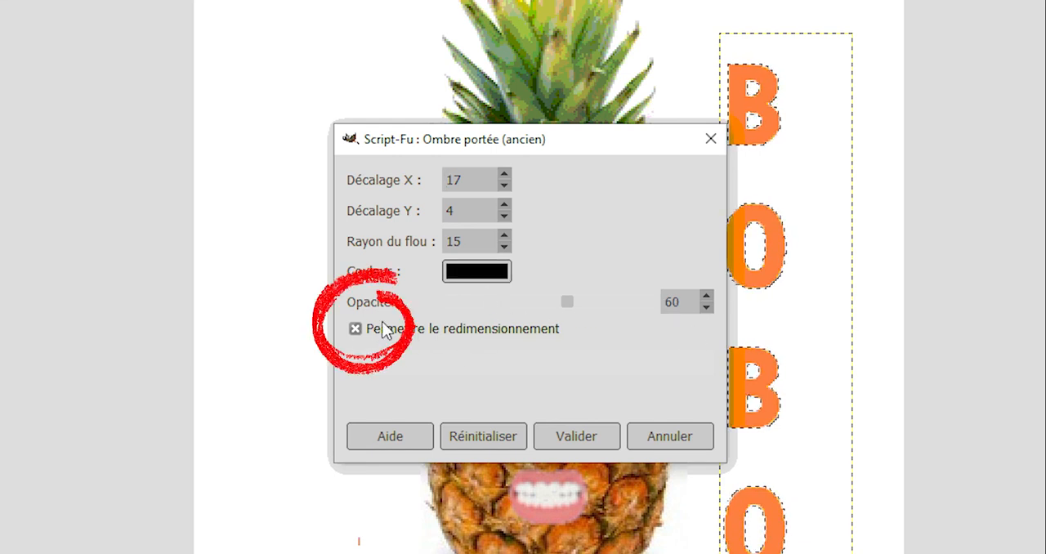
# Apply the drop shadow with resizing disallowed and clear the selection around the letters.
pyautogui.click(353, 327)
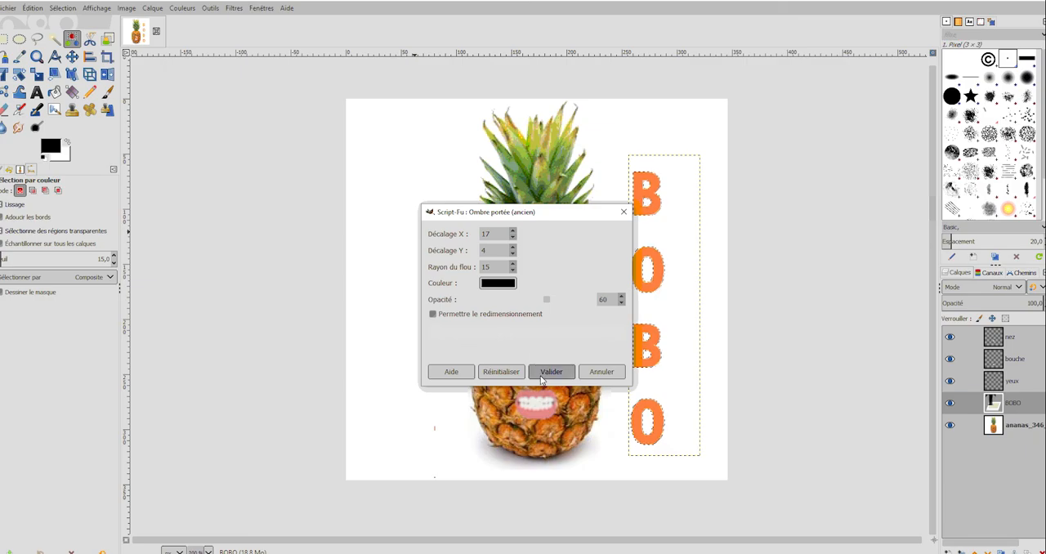
pyautogui.click(542, 373)
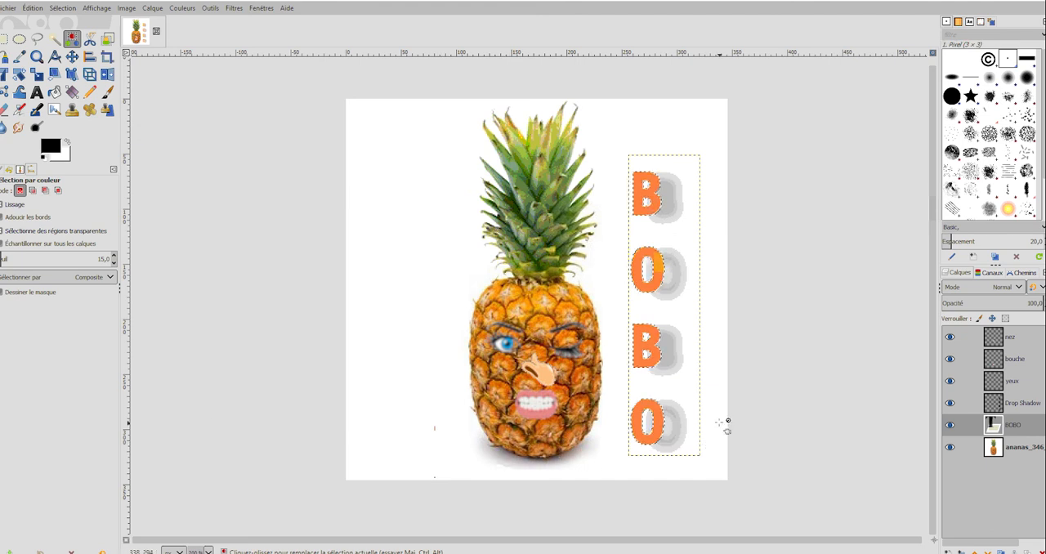
pyautogui.click(64, 9)
pyautogui.click(70, 30)
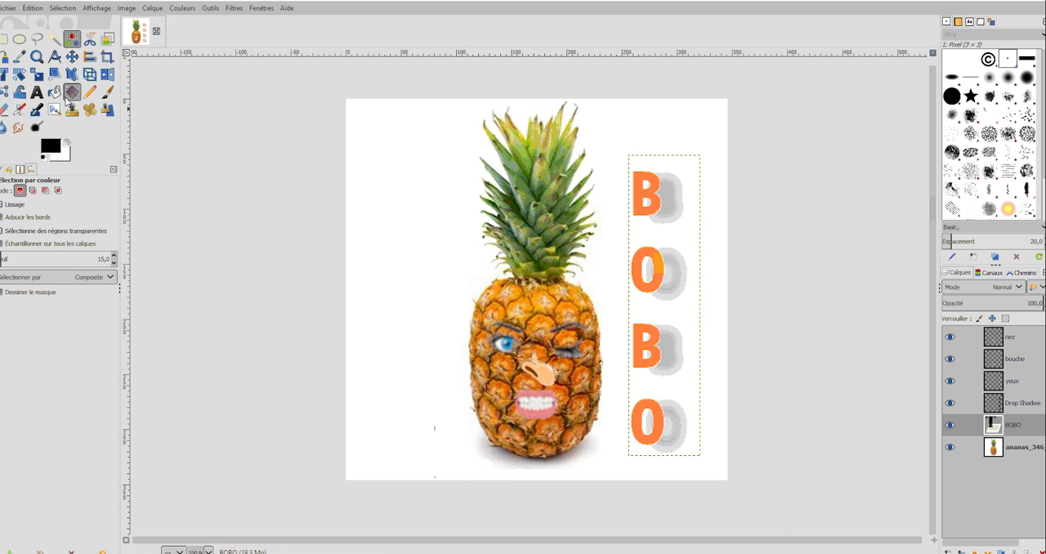
# Add a text layer with the author's first name just below the pineapple's base.
pyautogui.click(35, 95)
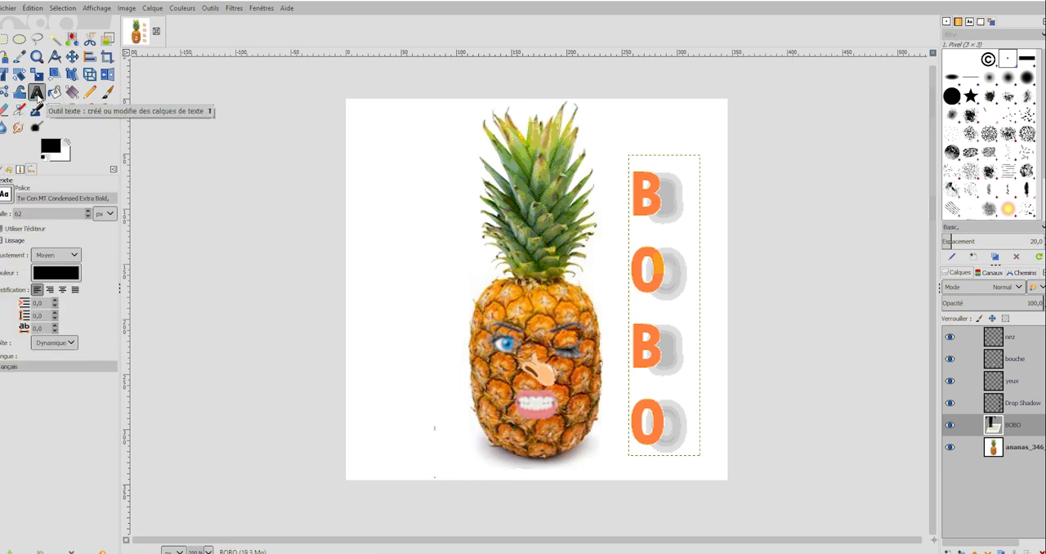
pyautogui.click(468, 460)
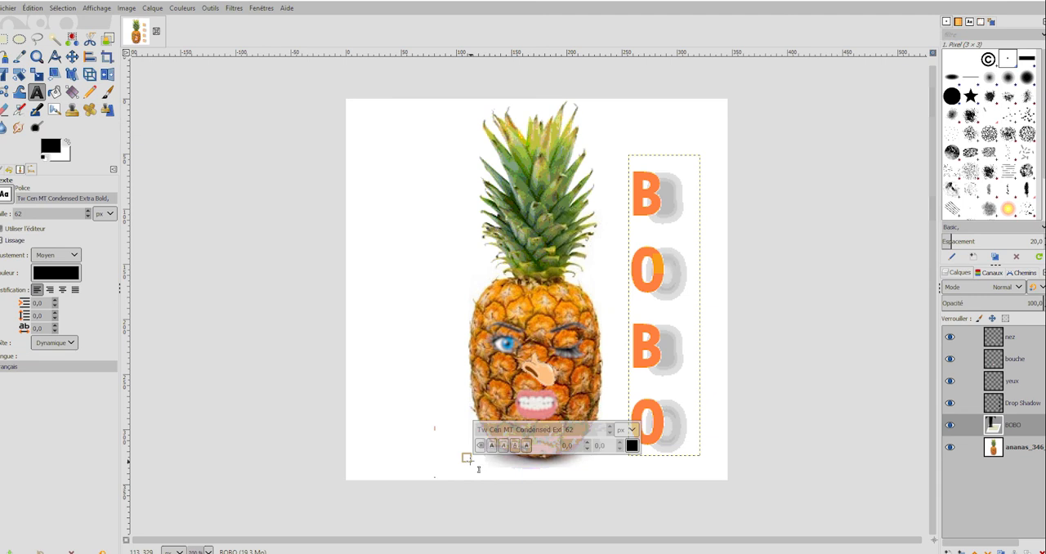
pyautogui.write('Pierre')
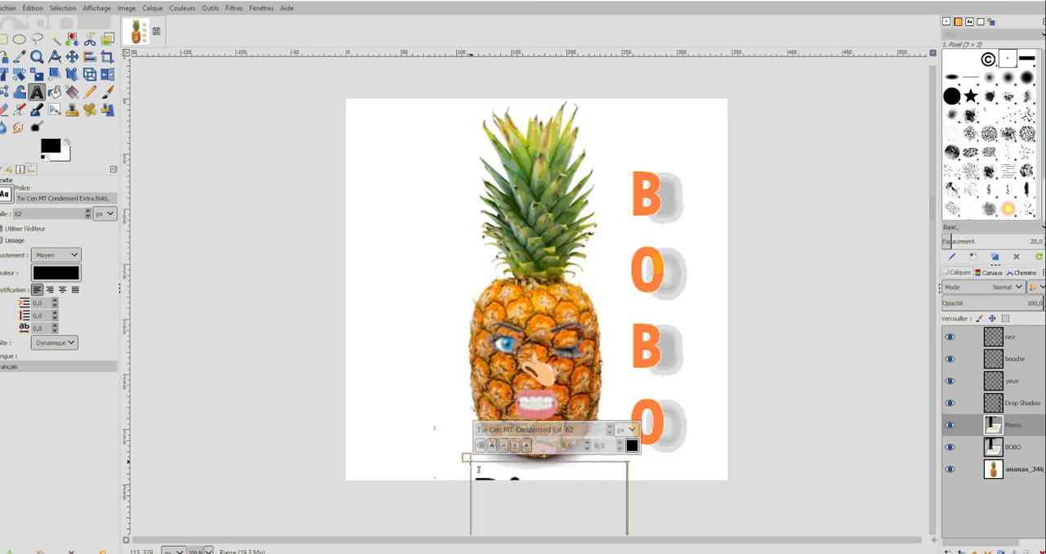
# Set the first-name text's size to 14 px and finish editing it by switching to the Move tool.
pyautogui.click(87, 217)
pyautogui.click(87, 217)
pyautogui.click(87, 217)
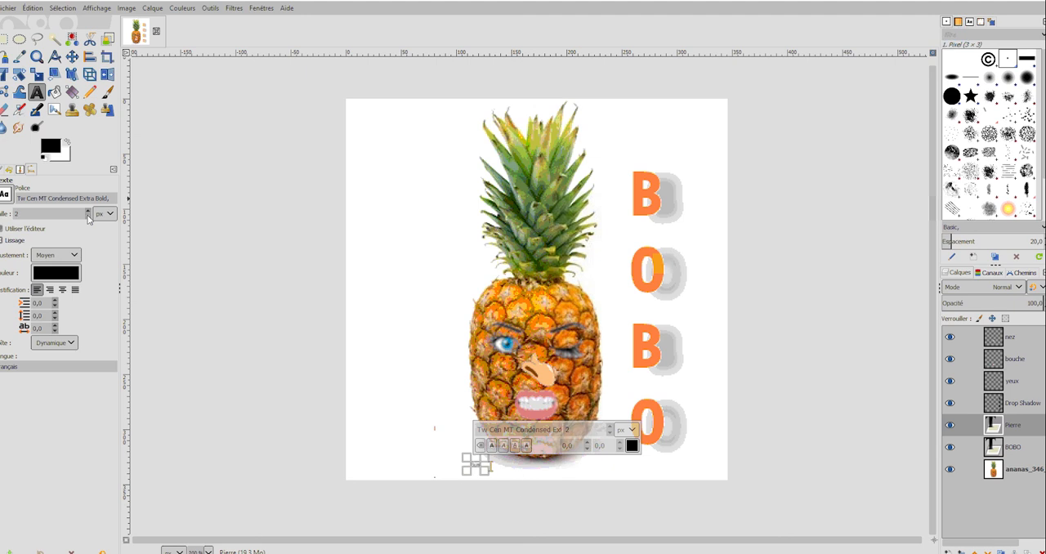
pyautogui.click(90, 211)
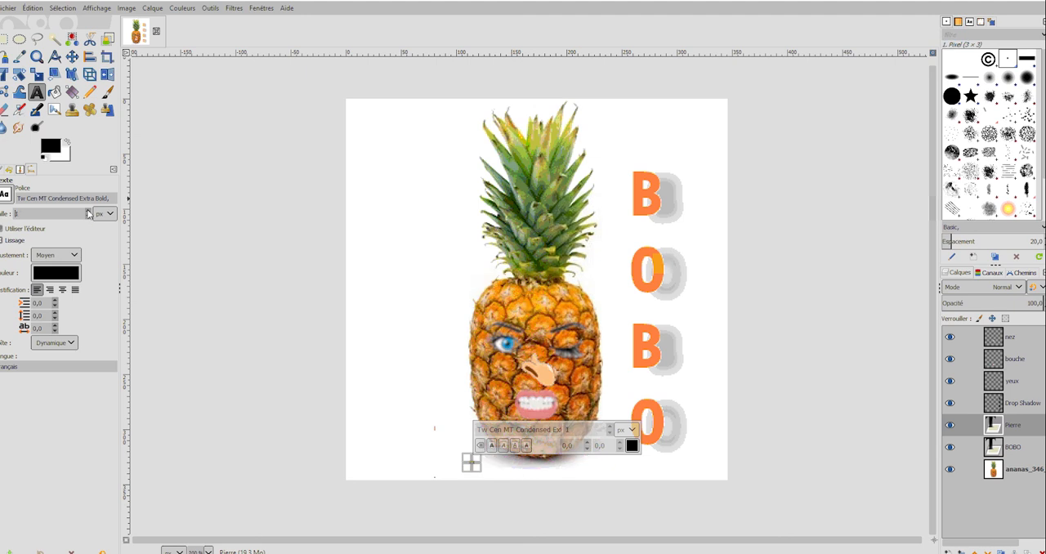
pyautogui.click(88, 211)
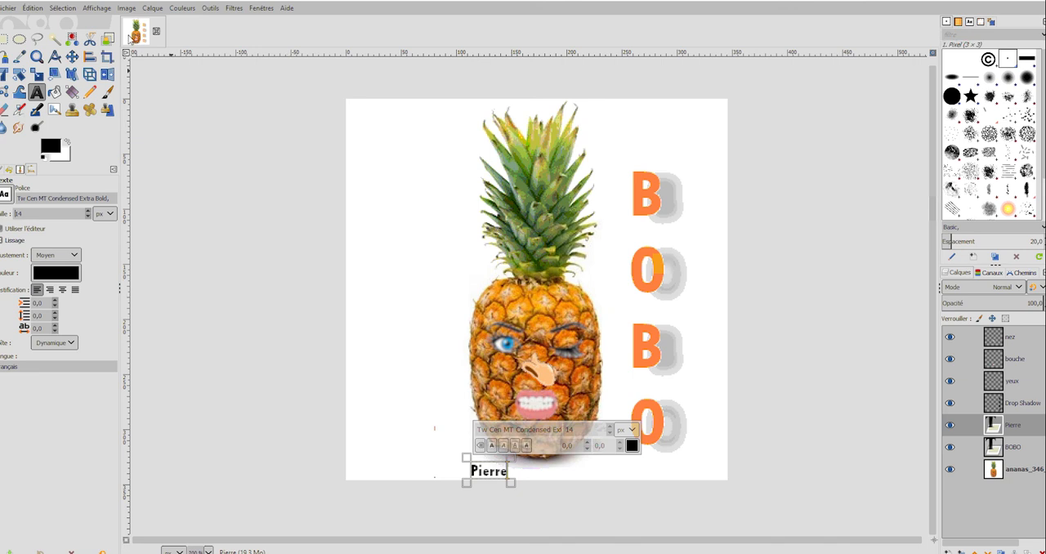
pyautogui.click(70, 9)
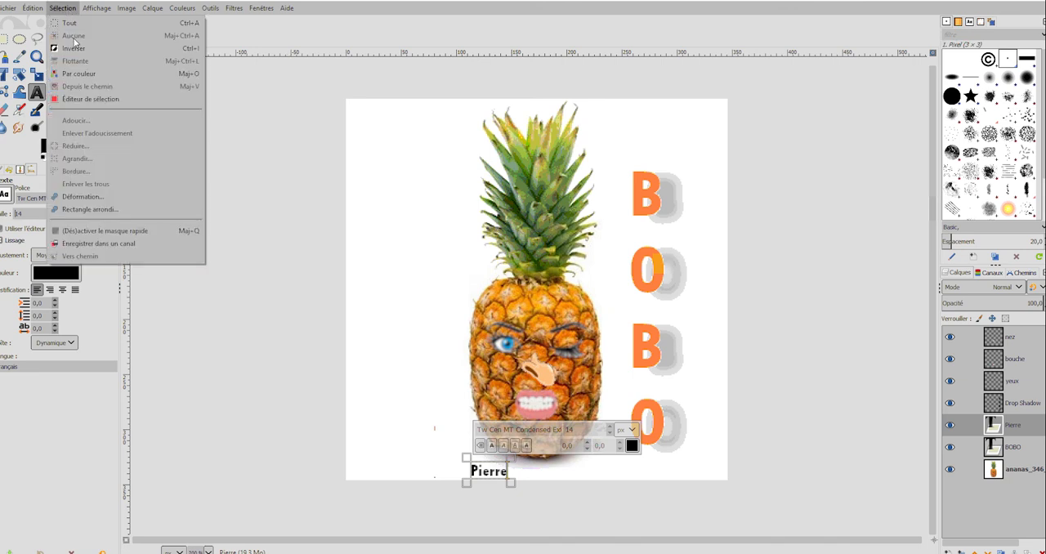
pyautogui.click(413, 219)
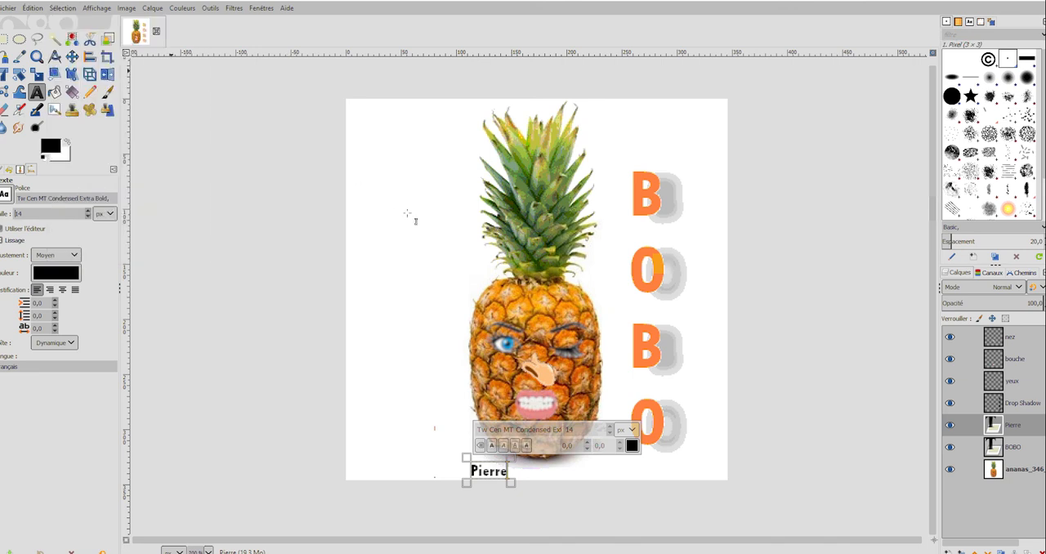
pyautogui.click(72, 57)
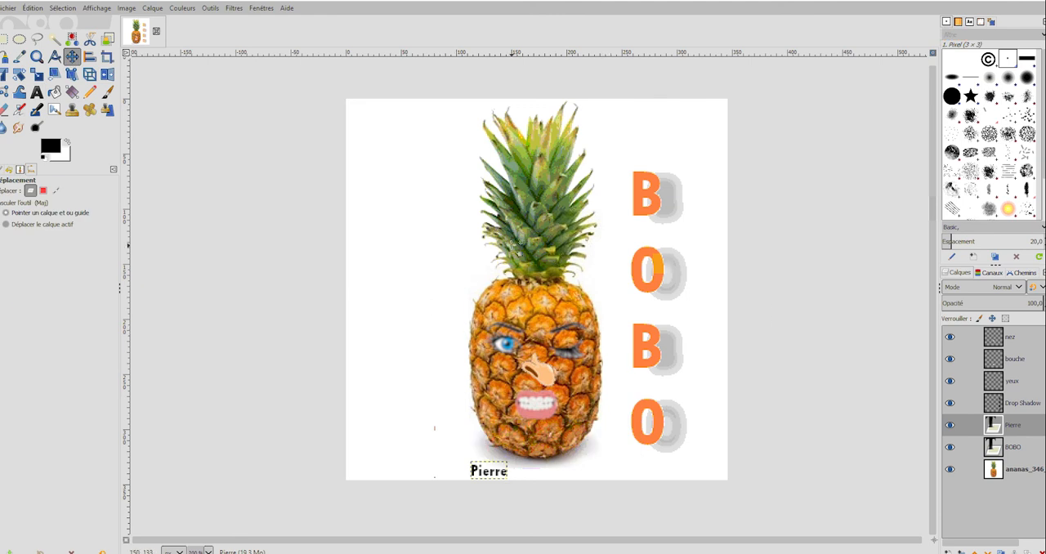
# Save the pineapple project to its existing file, ananas_2020.xcf.
pyautogui.click(8, 11)
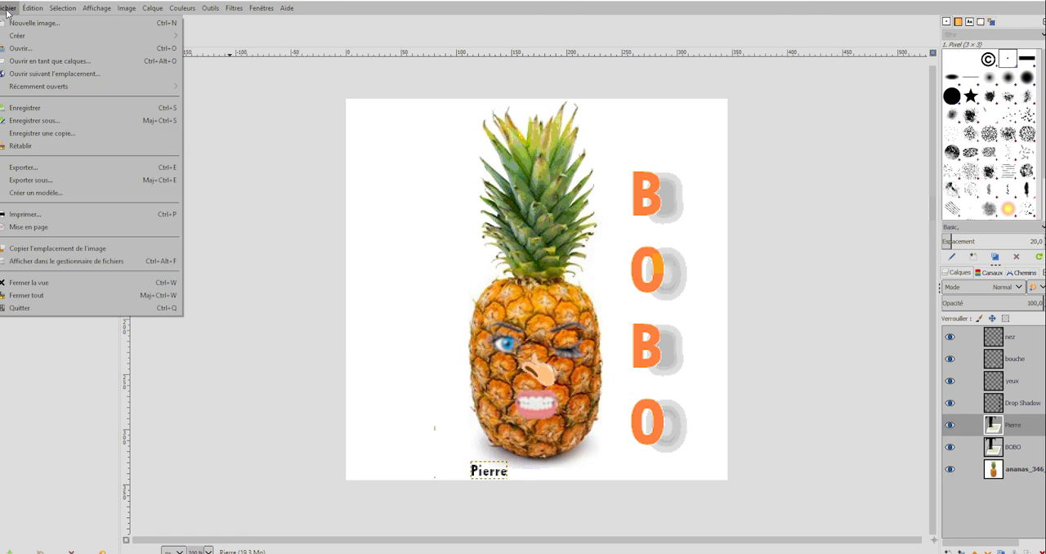
pyautogui.click(36, 109)
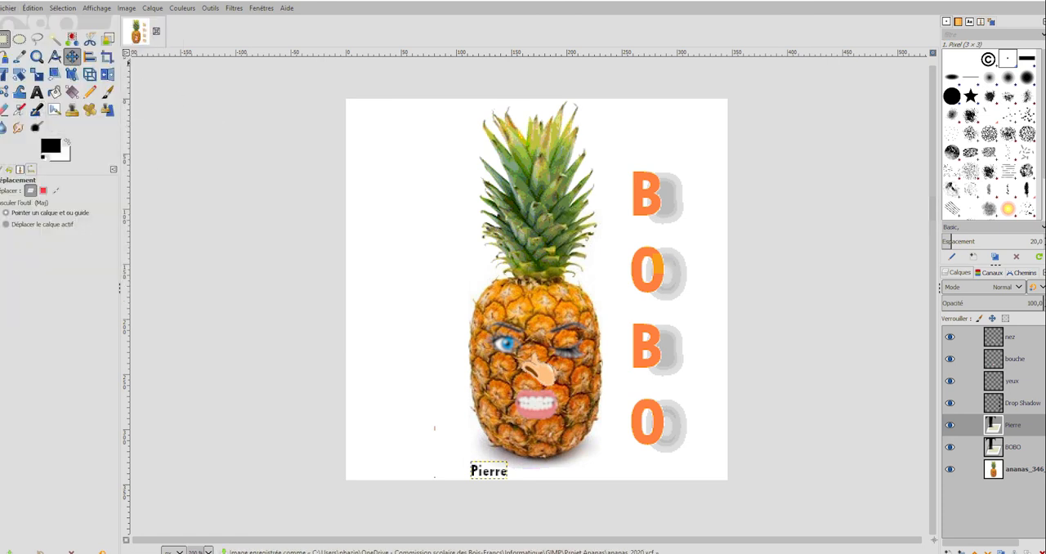
pyautogui.click(10, 10)
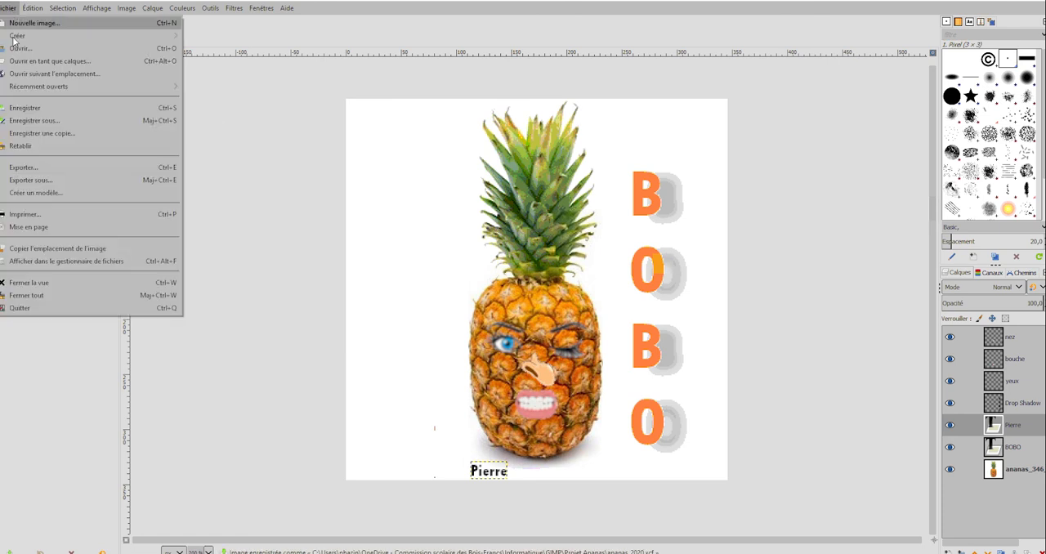
pyautogui.click(49, 173)
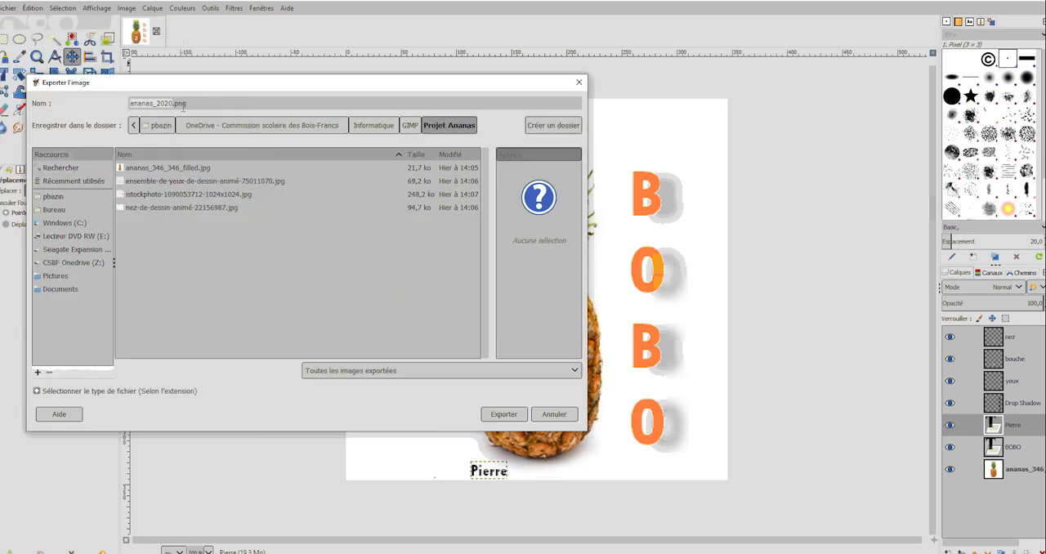
pyautogui.click(546, 419)
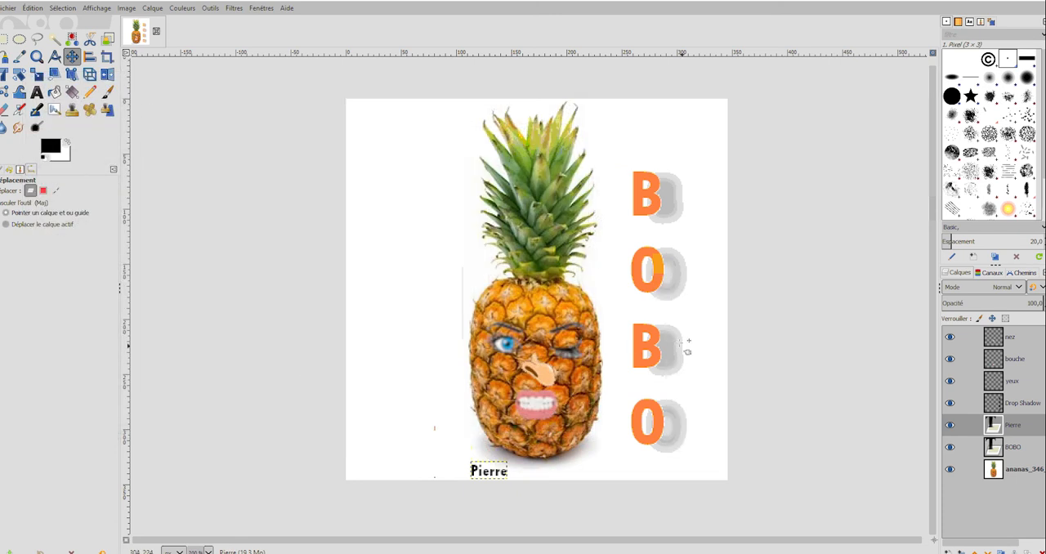